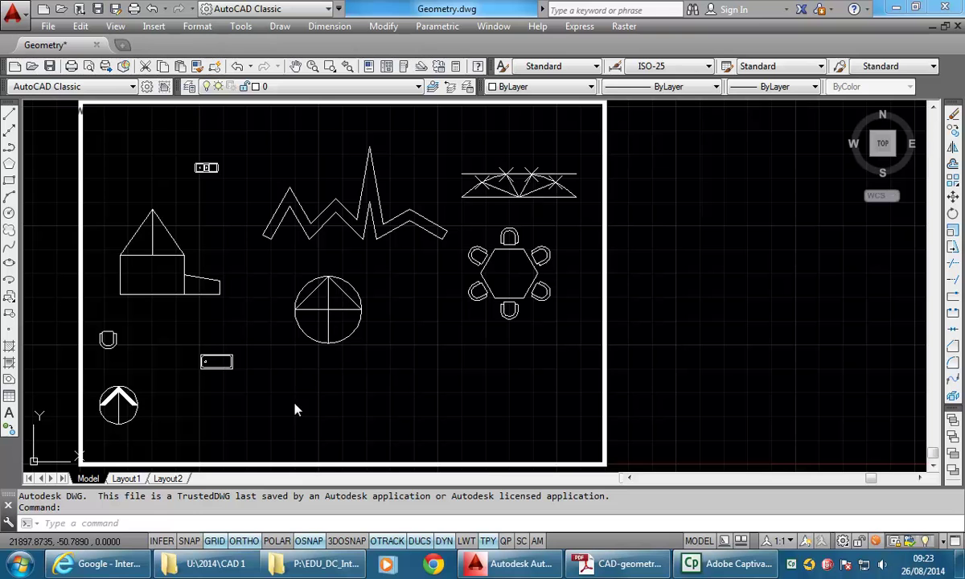
# Switch to the CAD-geometry PDF to check the exercise sheet, and return to the Geometry drawing in AutoCAD
pyautogui.moveTo(235, 372)
pyautogui.mouseDown(button='middle')
pyautogui.moveTo(318, 333)
pyautogui.moveTo(296, 348)
pyautogui.mouseUp(button='middle')
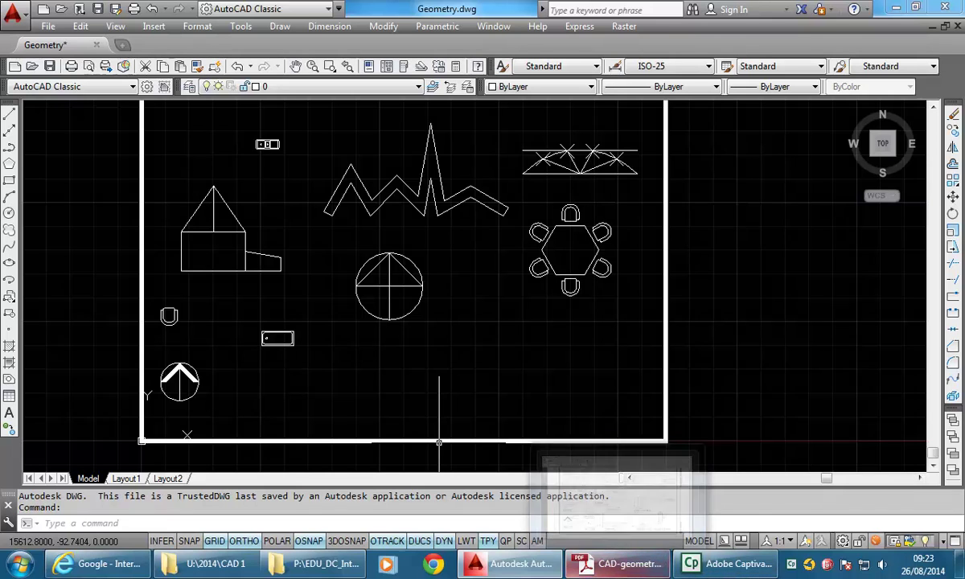
pyautogui.click(619, 563)
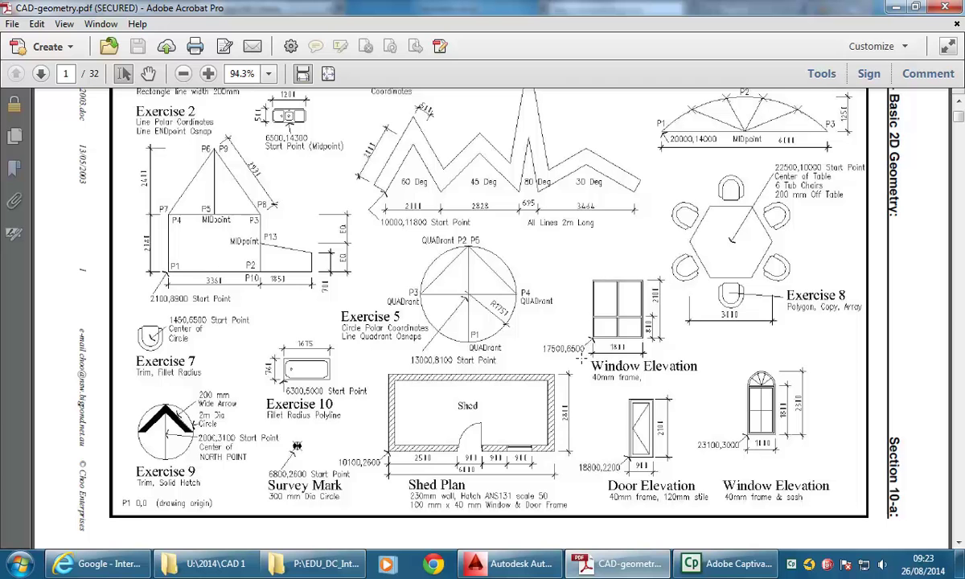
pyautogui.click(512, 563)
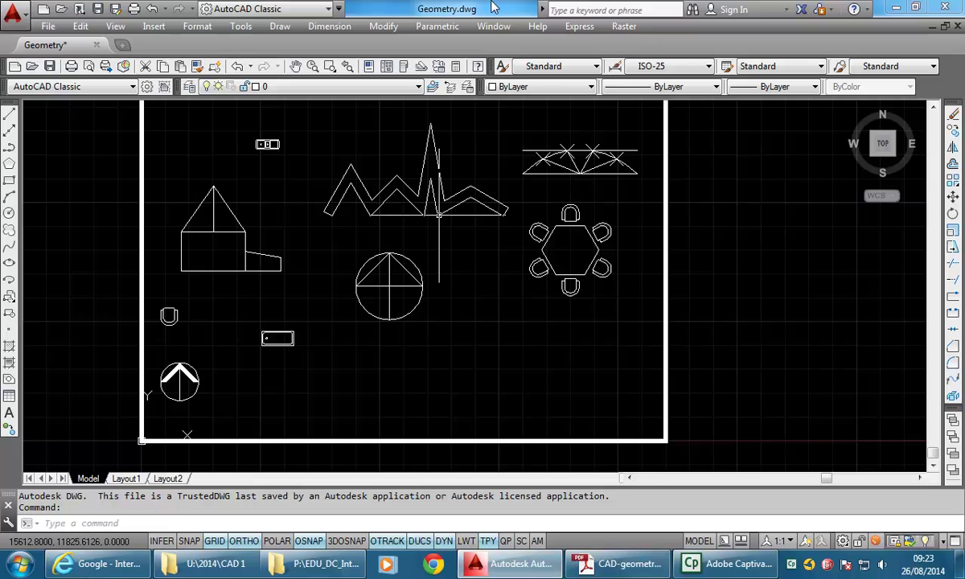
pyautogui.click(383, 26)
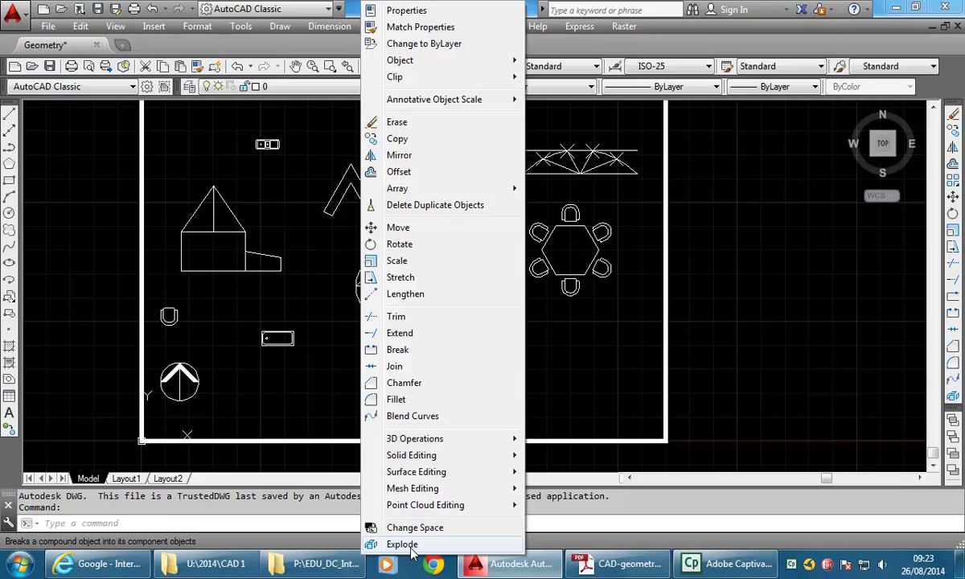
pyautogui.click(272, 197)
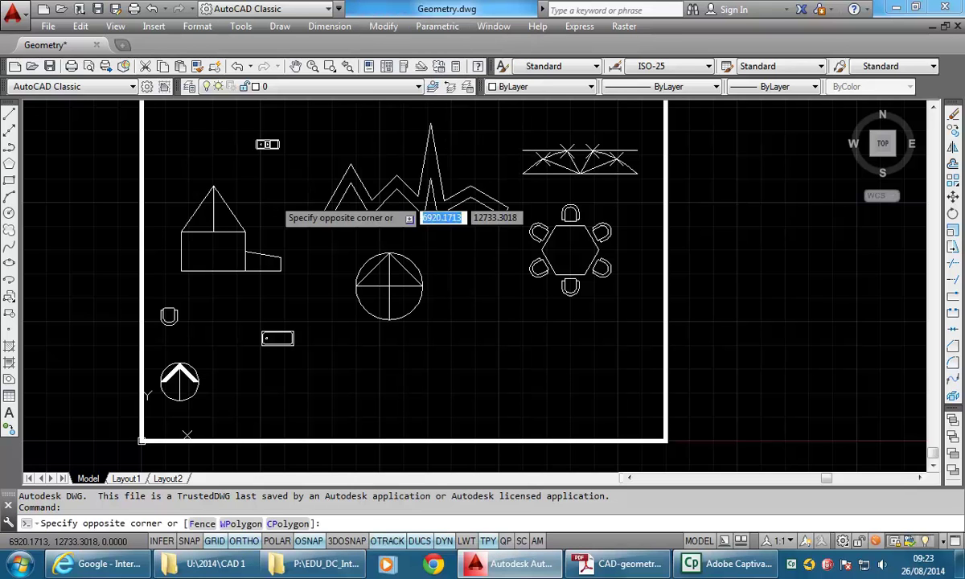
pyautogui.click(295, 216)
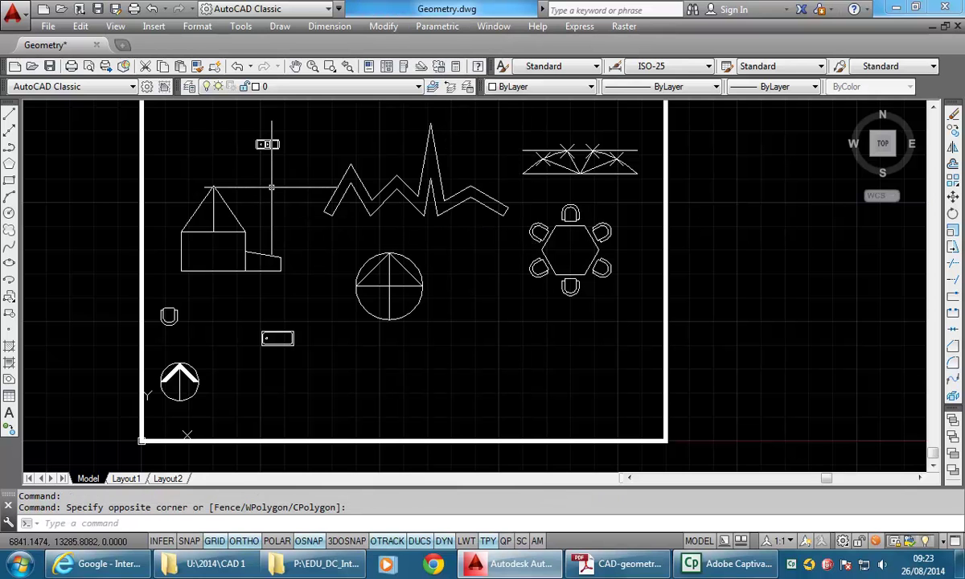
# Explode the rounded outer outline of the double-bowl sink into separate lines and arcs
pyautogui.scroll(5, 265, 146)
pyautogui.scroll(4, 355, 163)
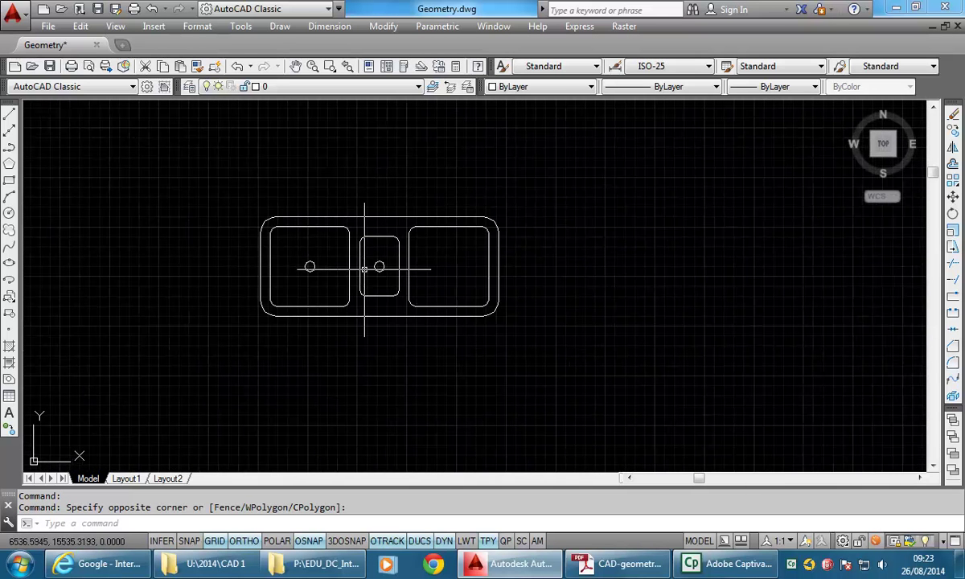
pyautogui.click(377, 217)
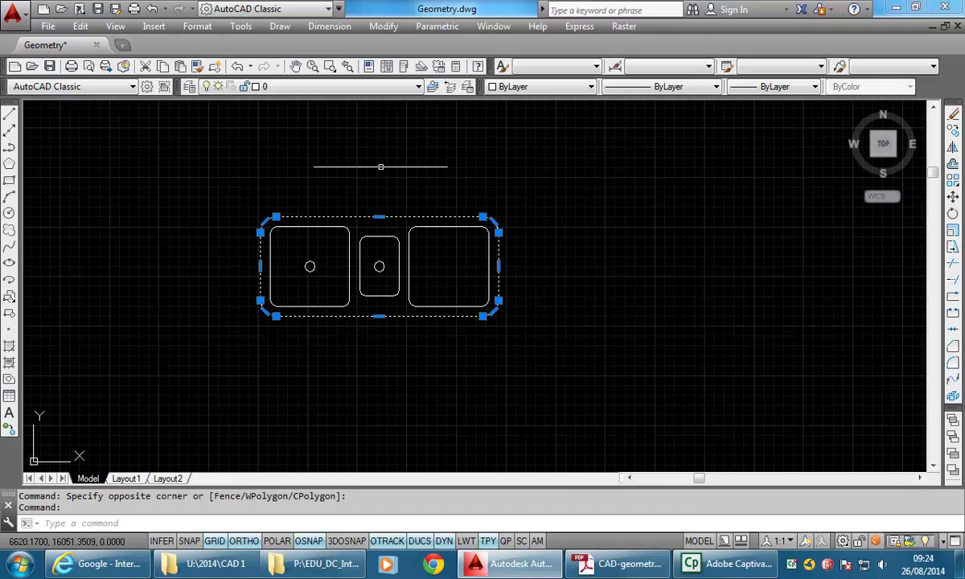
pyautogui.click(497, 28)
pyautogui.moveTo(383, 26)
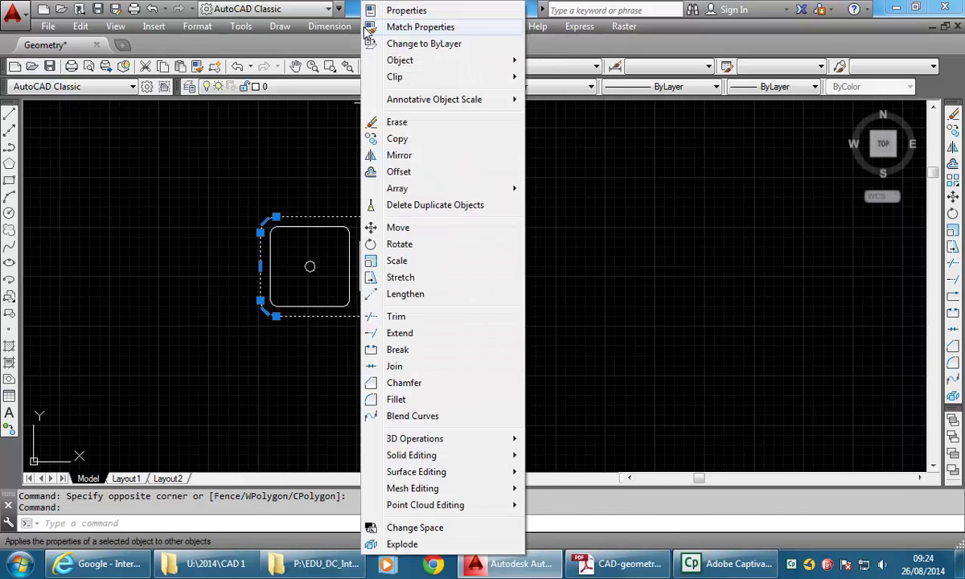
pyautogui.click(402, 544)
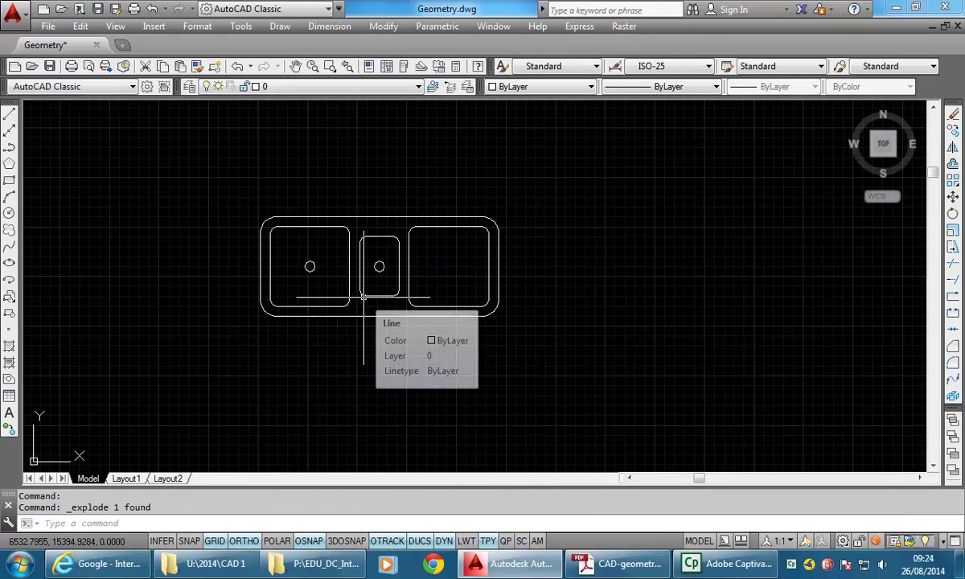
# Check the exploded sink outline by selecting its top edge and lower-right corner arc separately, and clear the selection
pyautogui.click(357, 218)
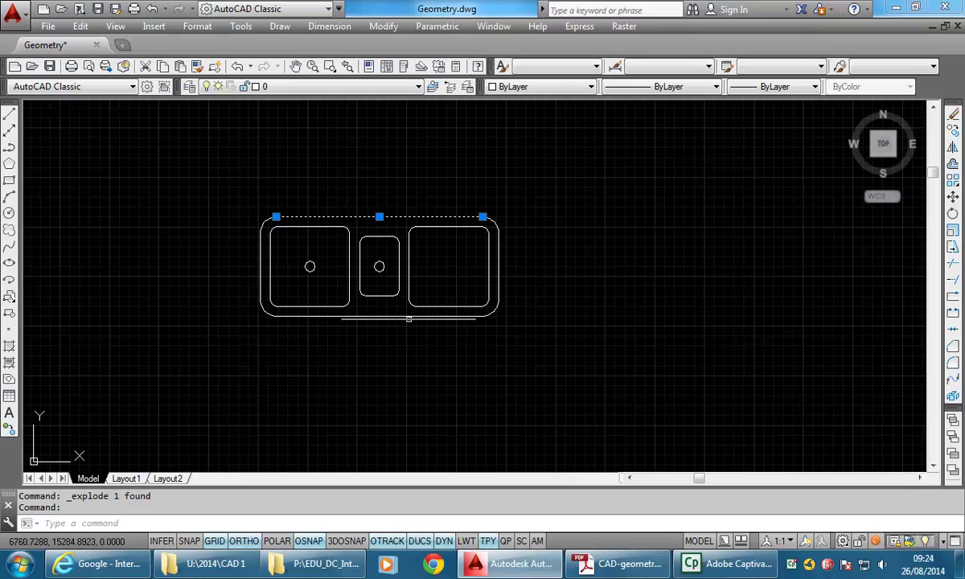
pyautogui.click(493, 315)
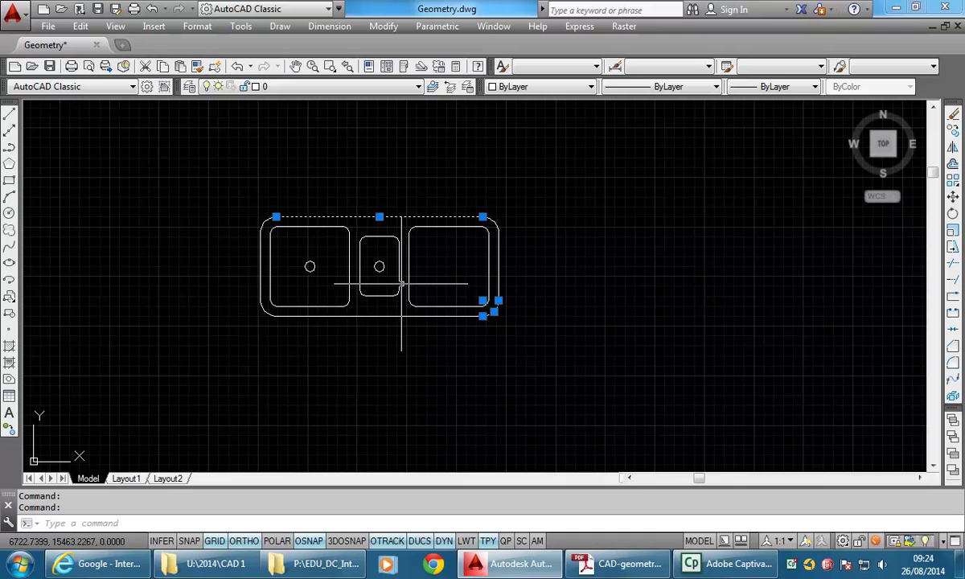
pyautogui.moveTo(400, 284)
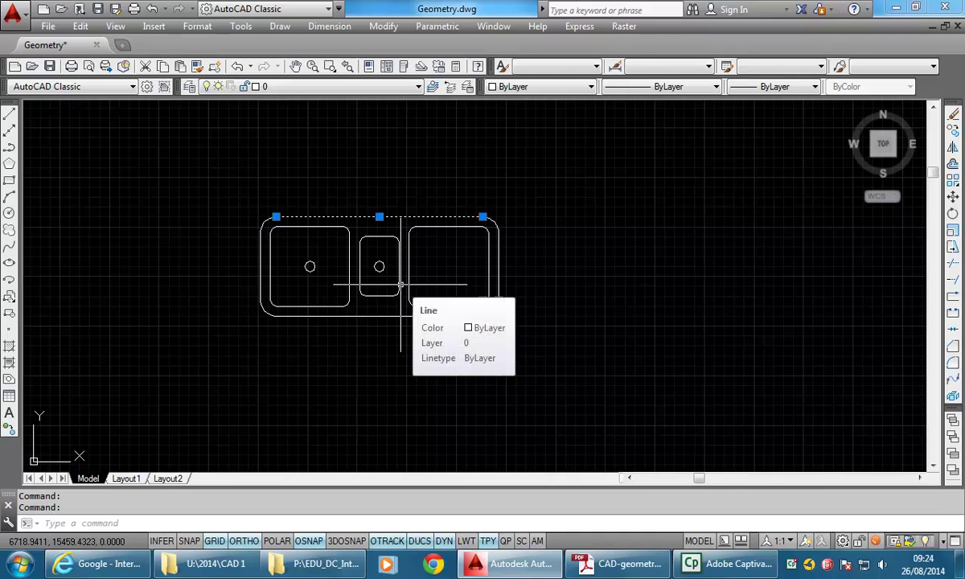
pyautogui.press('Escape')
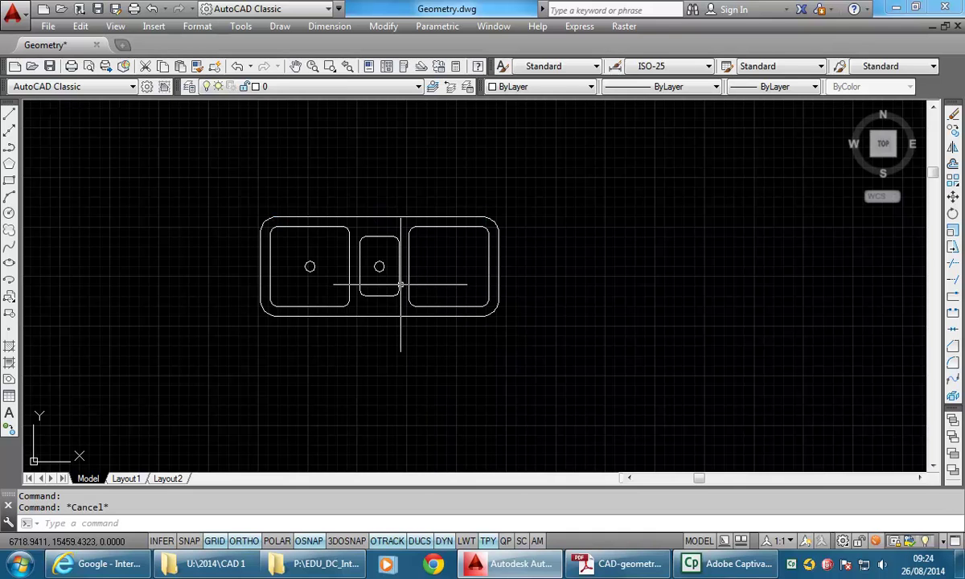
# Start inserting a block and browse for its source file in the AutoCAD 2d library folder
pyautogui.scroll(-4, 354, 256)
pyautogui.scroll(-3, 366, 255)
pyautogui.scroll(2, 363, 257)
pyautogui.click(153, 26)
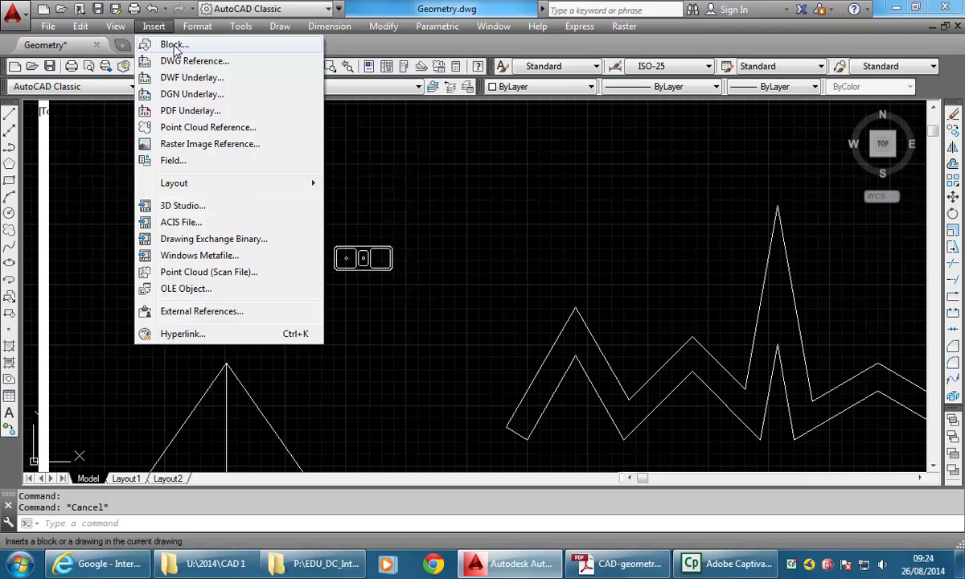
pyautogui.click(174, 46)
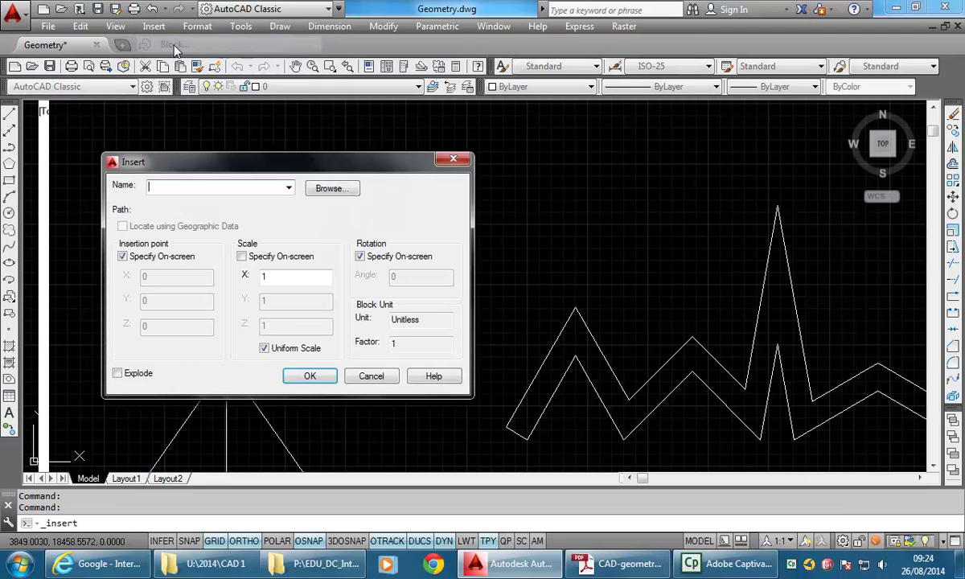
pyautogui.click(331, 189)
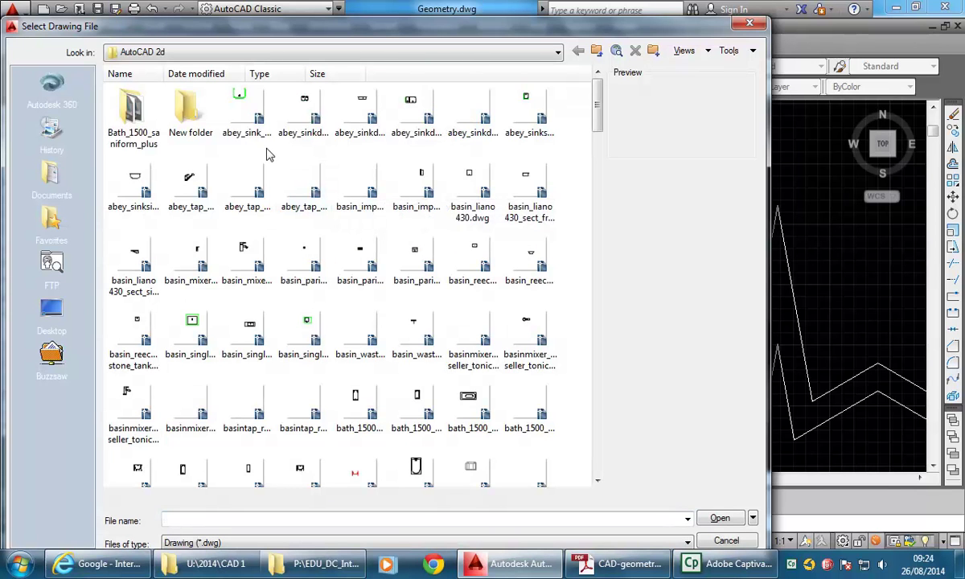
# Preview bath_1500_marina.dwg and the neighbouring 1500 mm bath drawings in the library folder
pyautogui.click(688, 53)
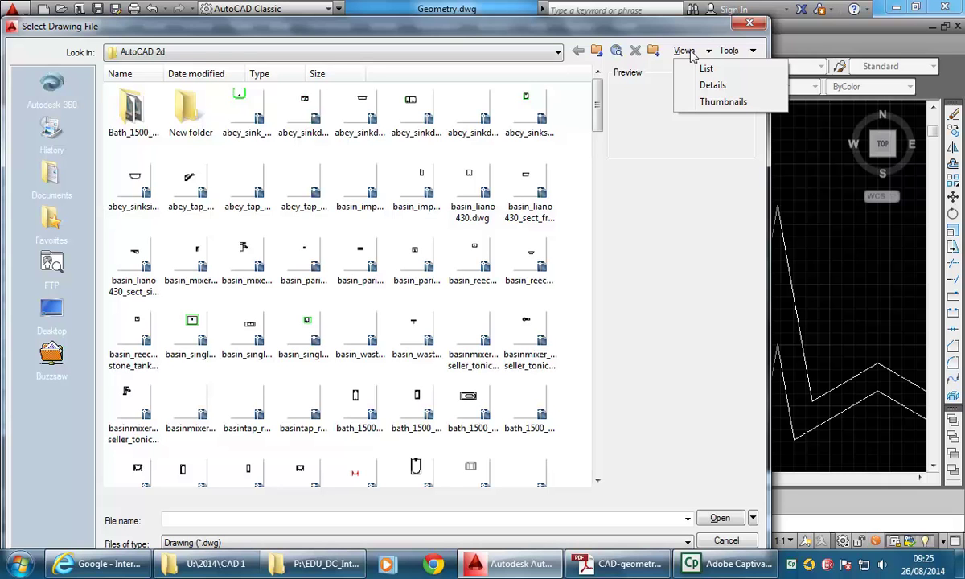
pyautogui.click(566, 172)
pyautogui.click(415, 411)
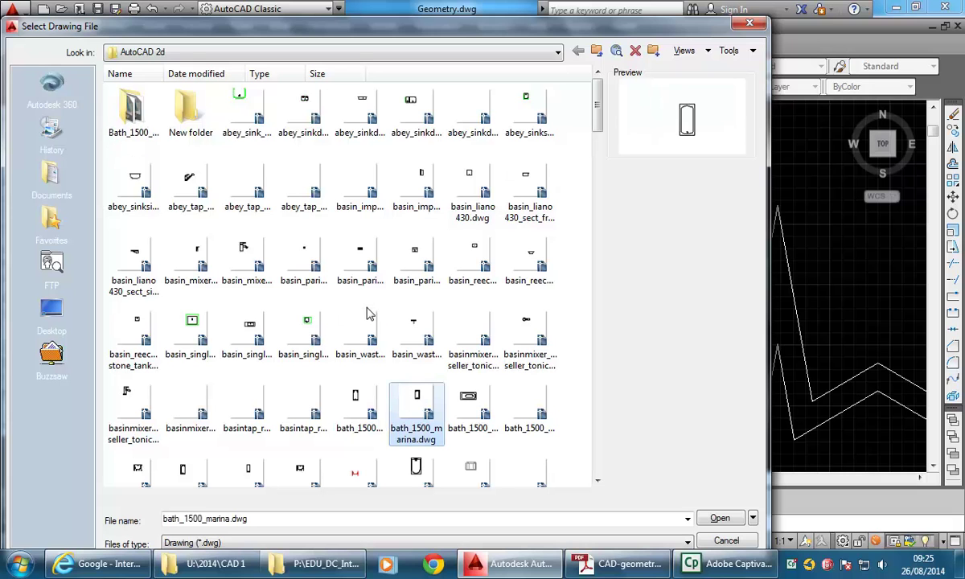
pyautogui.click(470, 406)
pyautogui.click(347, 416)
pyautogui.click(395, 396)
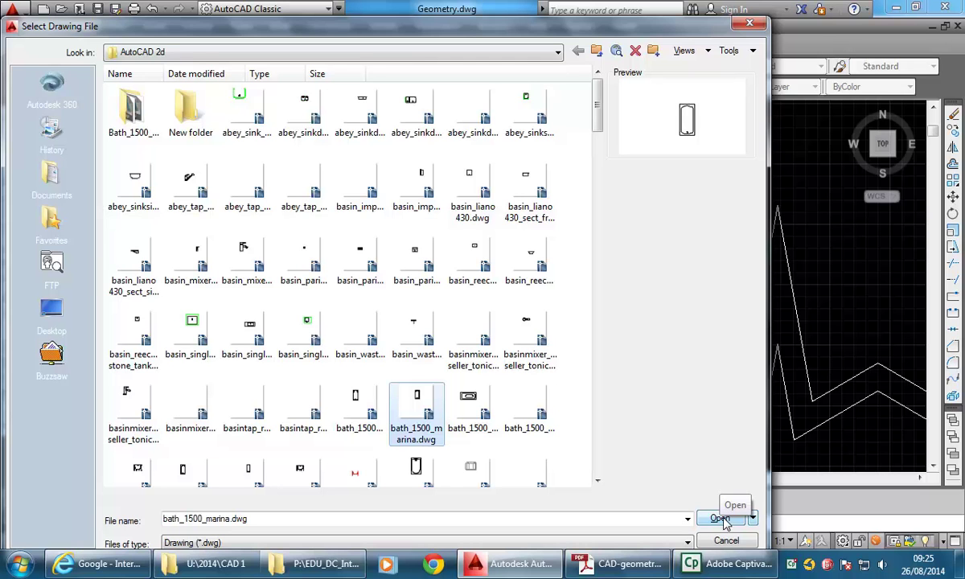
# Reload the AutoCAD 2d folder and compare previews of its bath and basin drawings, including Bathtub.dwg and bath_1500_saniform_plus.dwg
pyautogui.click(308, 53)
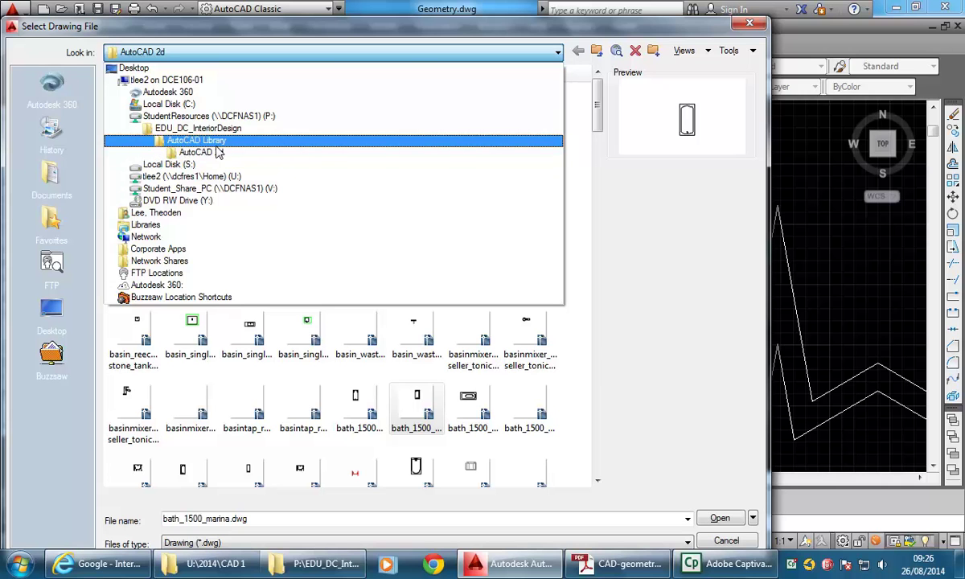
pyautogui.click(215, 153)
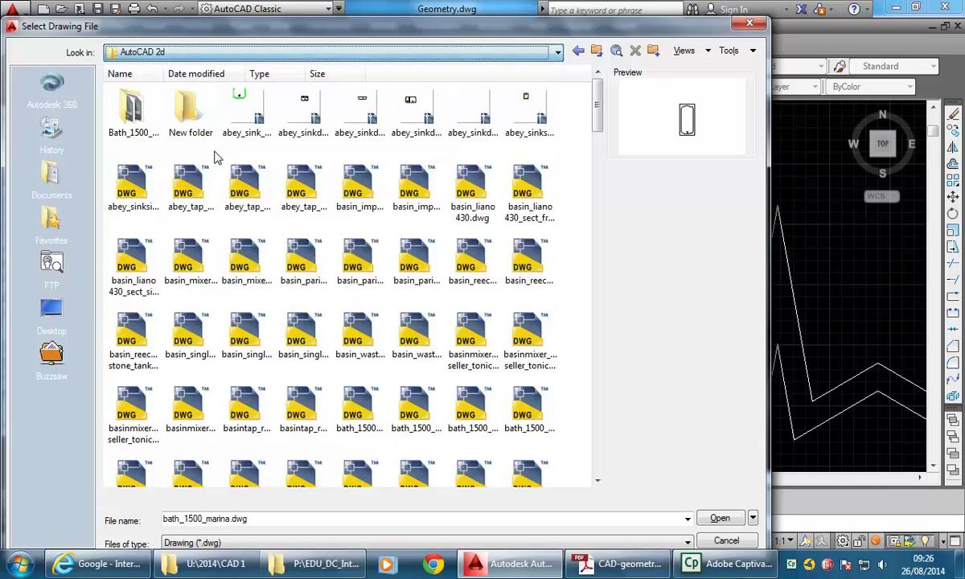
pyautogui.click(357, 321)
pyautogui.scroll(-3, 342, 277)
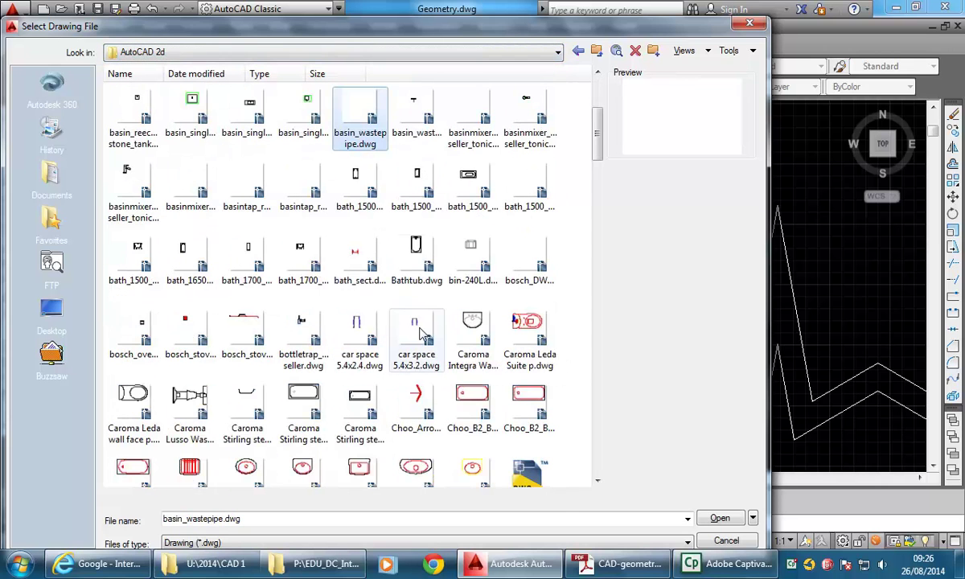
pyautogui.click(416, 259)
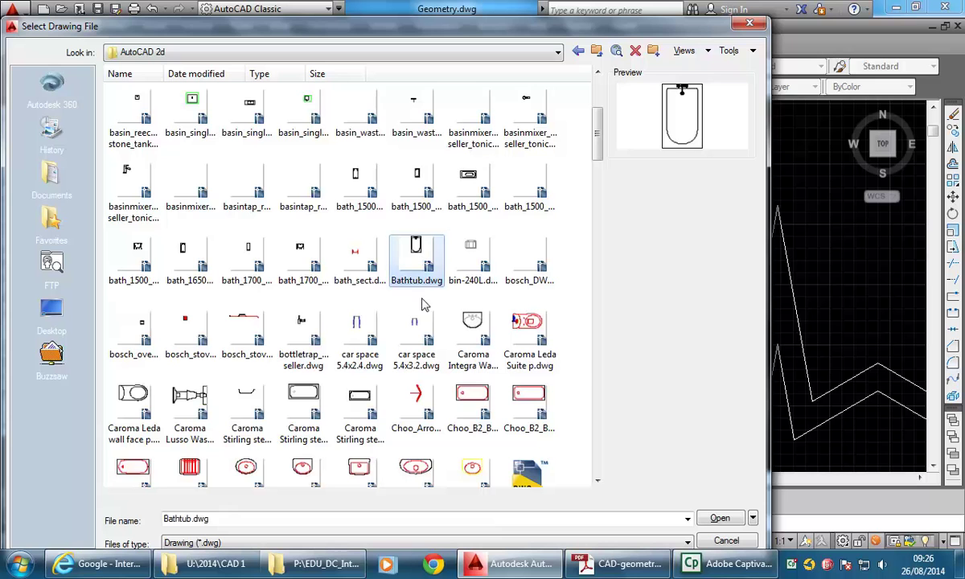
pyautogui.click(465, 255)
pyautogui.click(469, 181)
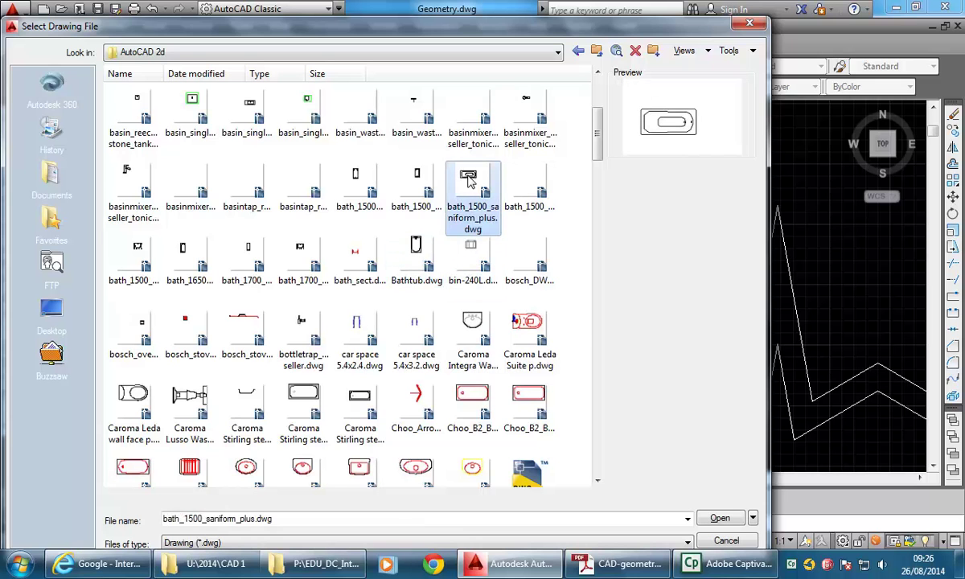
pyautogui.scroll(2, 469, 209)
pyautogui.click(469, 232)
pyautogui.click(410, 221)
pyautogui.scroll(2, 387, 206)
pyautogui.click(412, 257)
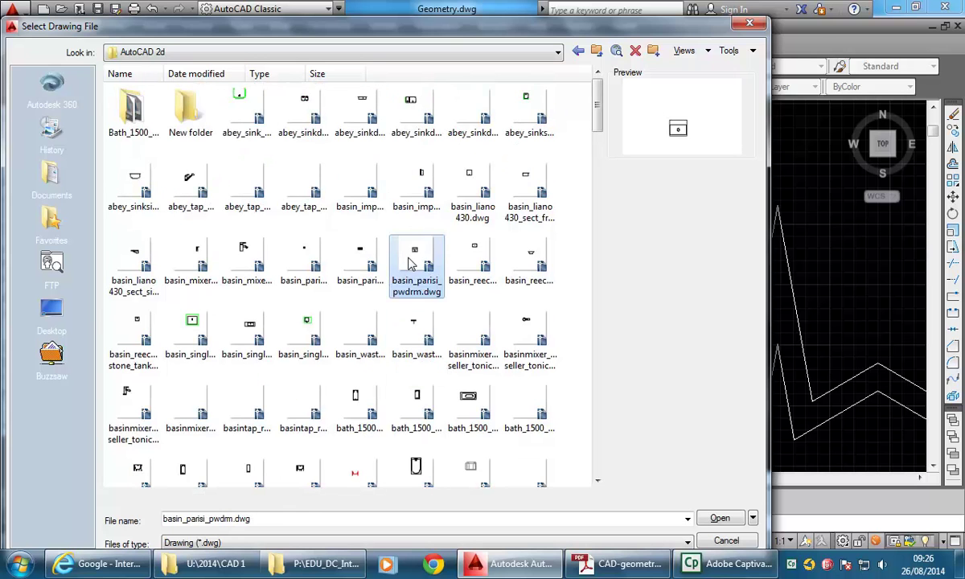
pyautogui.click(408, 181)
pyautogui.click(472, 258)
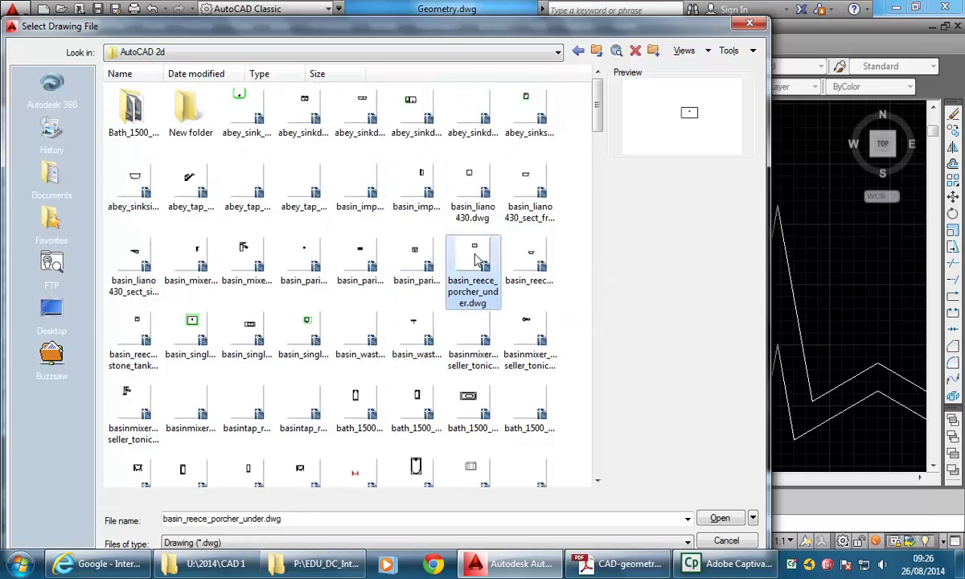
# Insert bath_1500_marina.dwg as a block at scale 1, between the sink and the zigzag shape, rotated 270°
pyautogui.click(418, 402)
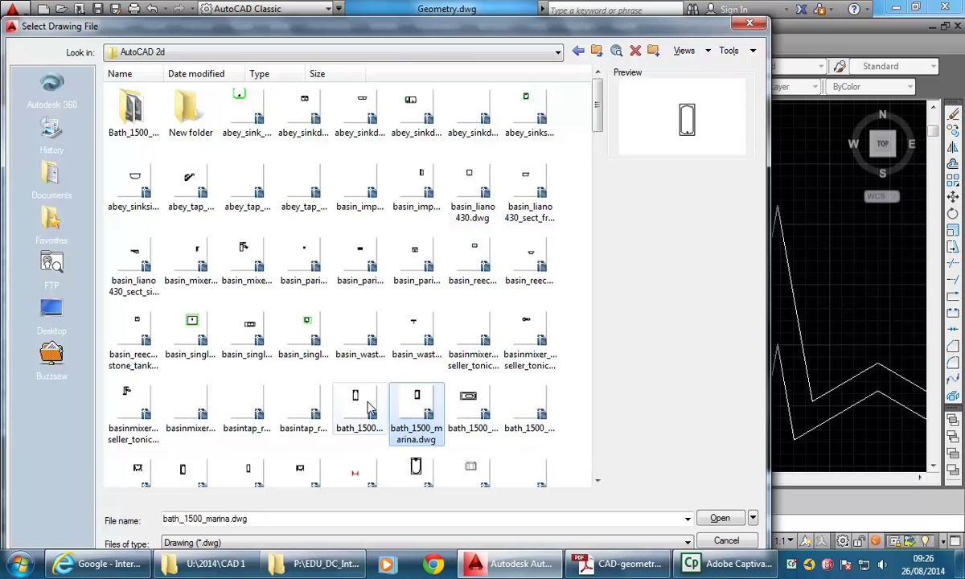
pyautogui.moveTo(418, 402); pyautogui.dragTo(610, 550)
pyautogui.click(718, 519)
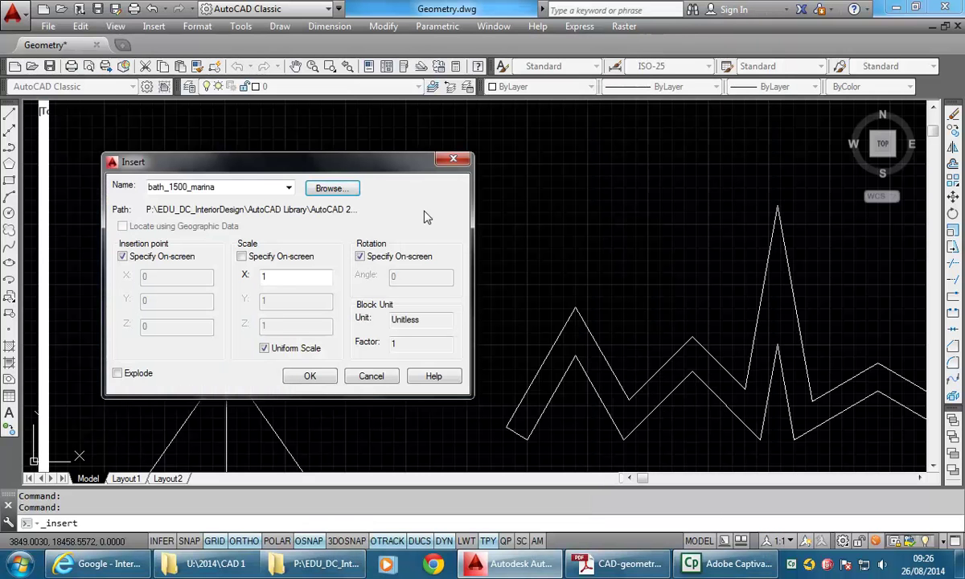
pyautogui.click(309, 376)
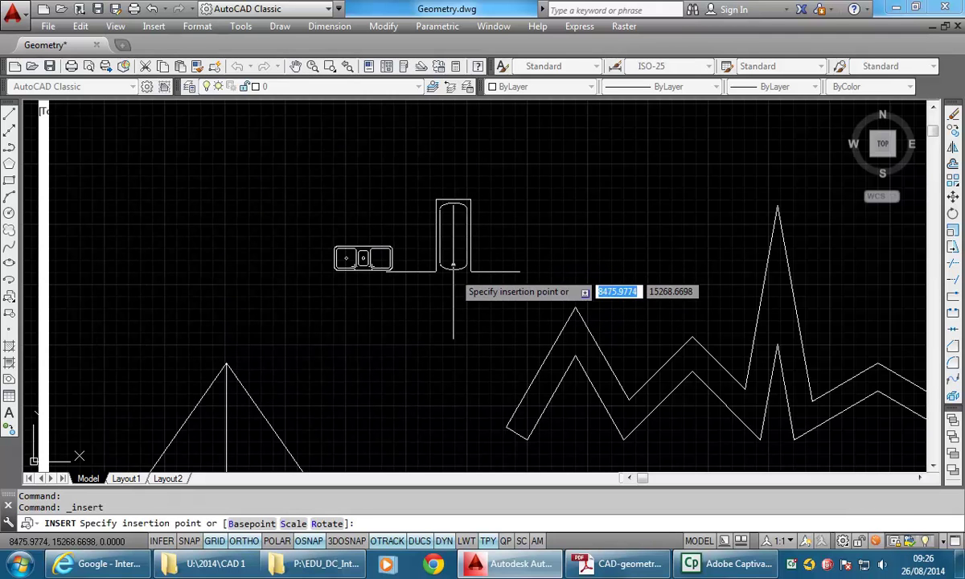
pyautogui.click(446, 268)
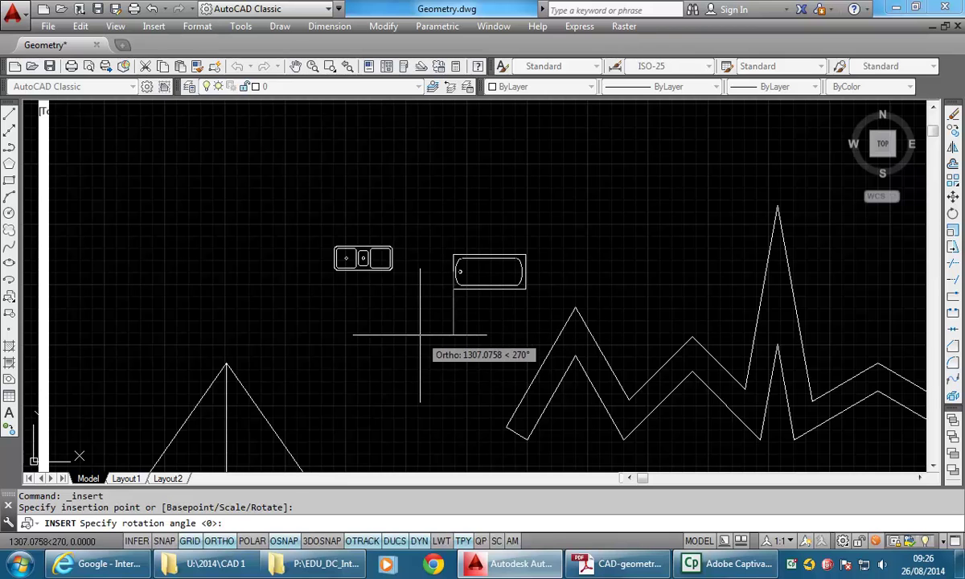
pyautogui.press('Return')
# Explode the inserted bath block into its component objects
pyautogui.scroll(2, 487, 310)
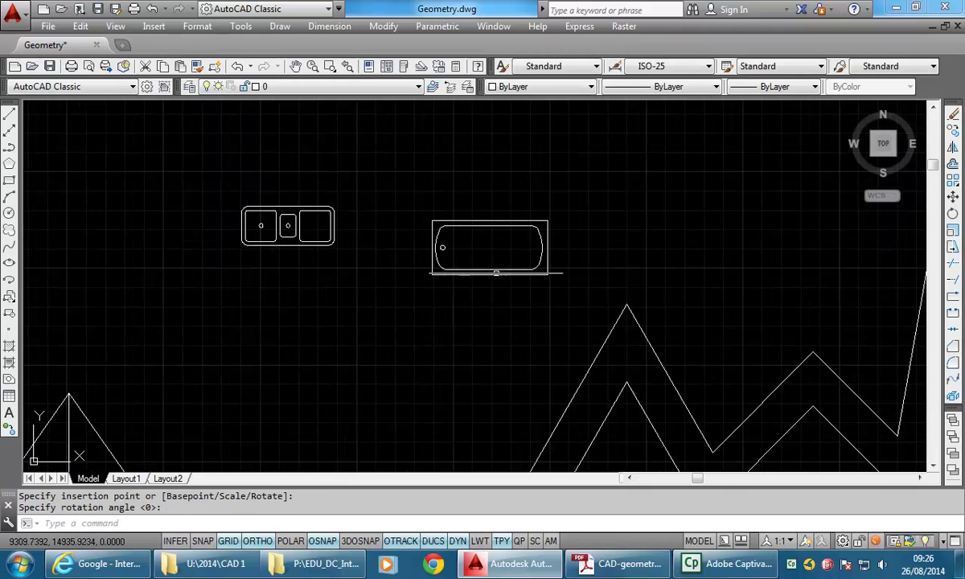
pyautogui.click(492, 273)
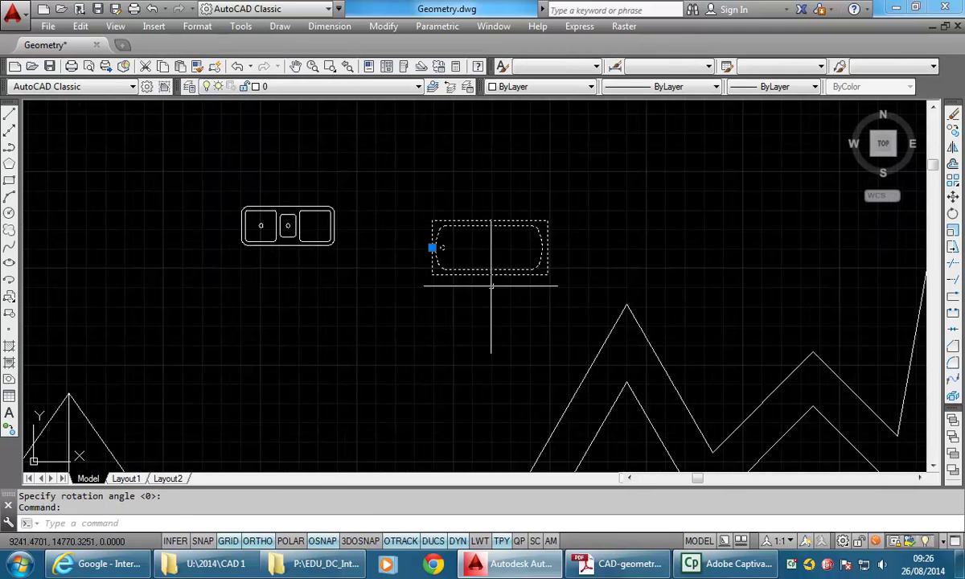
pyautogui.scroll(2, 482, 265)
pyautogui.moveTo(474, 264); pyautogui.dragTo(408, 280, button='middle')
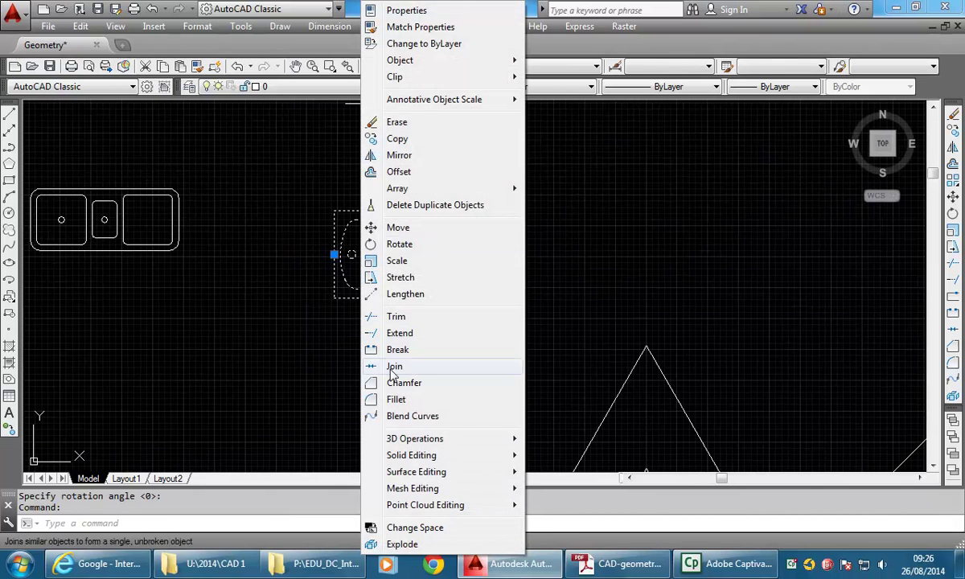
pyautogui.click(402, 544)
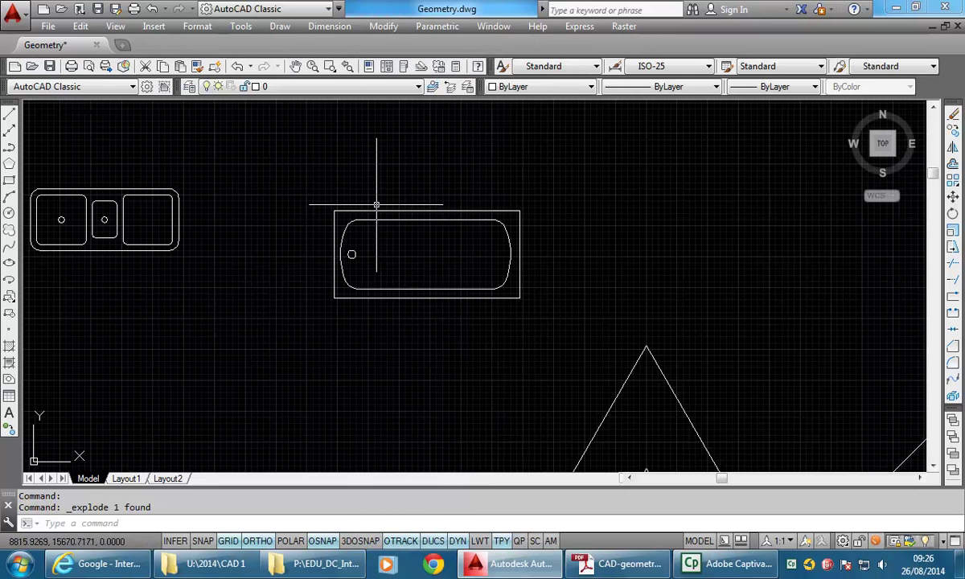
# Select individual edges of the exploded bath's inner outline to check that they are separate objects, and clear the selection
pyautogui.click(158, 30)
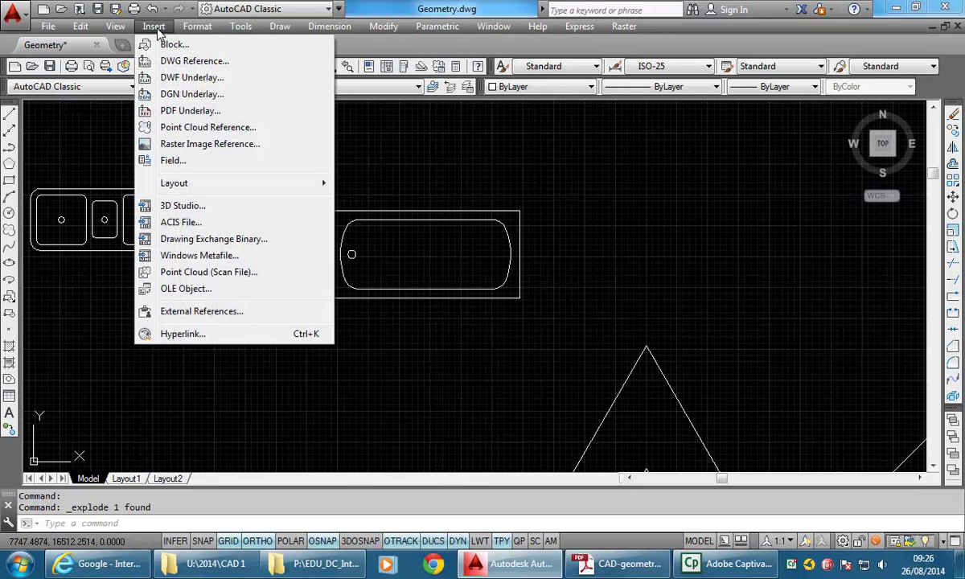
pyautogui.click(148, 28)
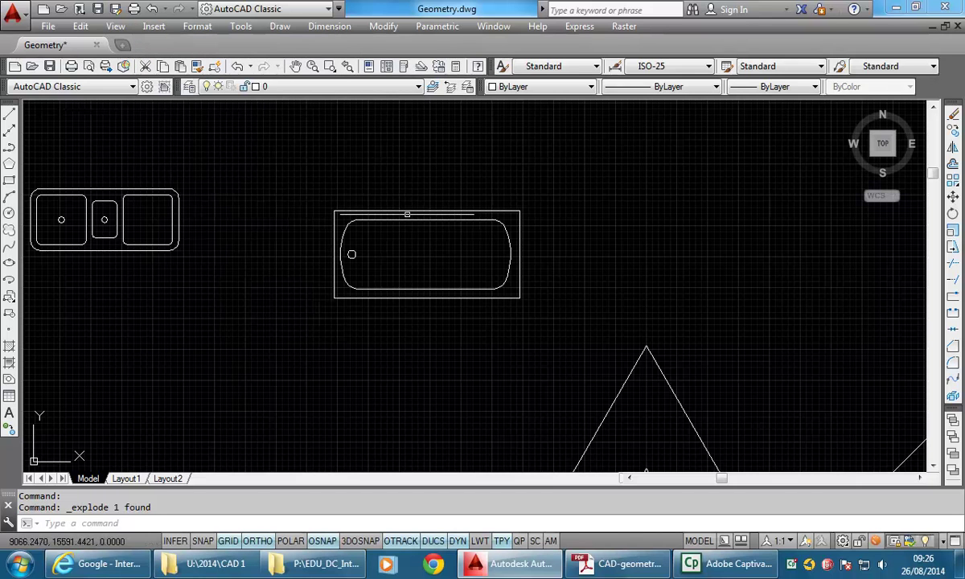
pyautogui.click(402, 211)
pyautogui.press('Escape')
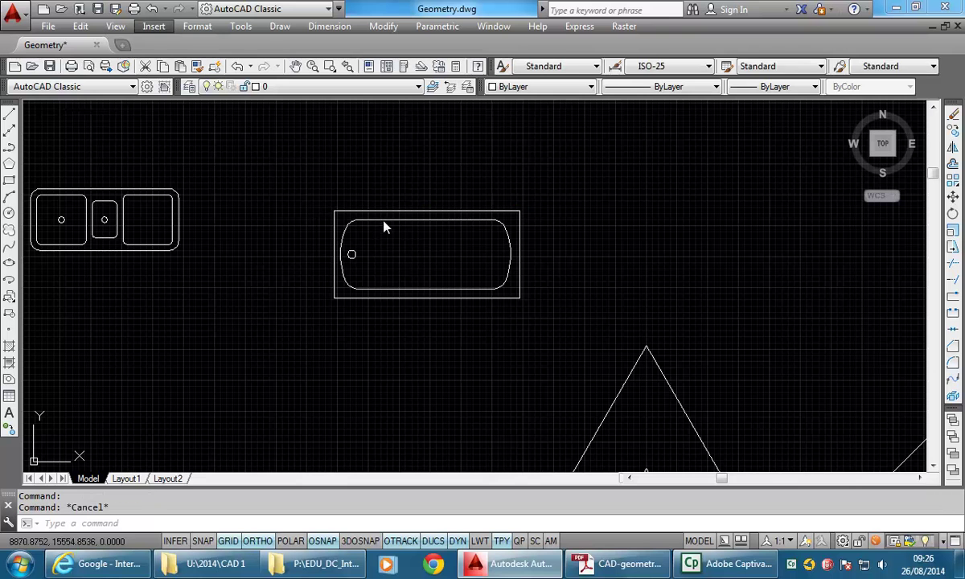
pyautogui.click(384, 219)
pyautogui.scroll(3, 345, 217)
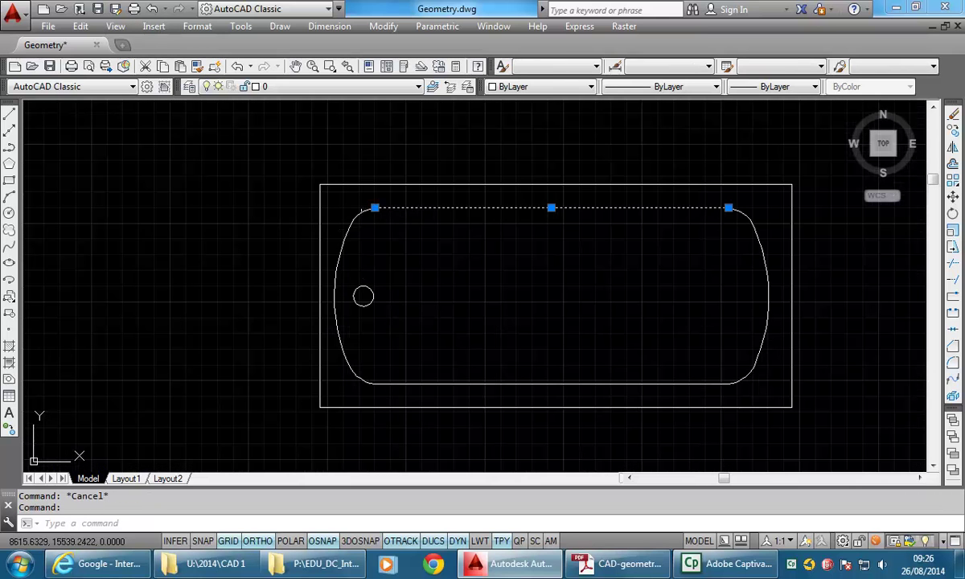
pyautogui.click(336, 268)
pyautogui.scroll(-2, 467, 280)
pyautogui.press('Escape')
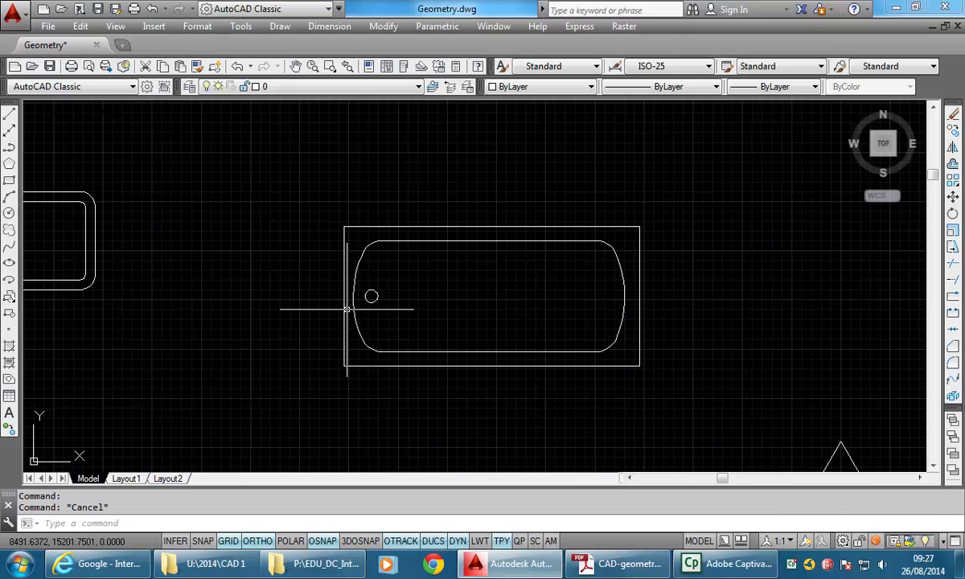
# Erase all the component objects of the exploded bath
pyautogui.click(278, 197)
pyautogui.click(719, 439)
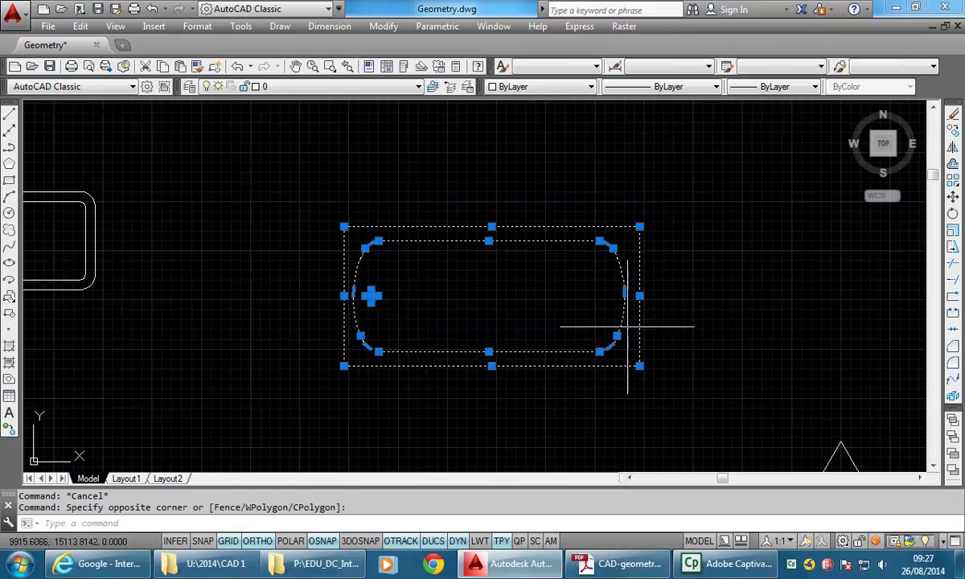
pyautogui.press('Delete')
# Arrange CAD-geometry.pdf beside the drawing, with the Shed Plan exercise and the empty area below the circle in view
pyautogui.scroll(-5, 301, 183)
pyautogui.scroll(-4, 332, 257)
pyautogui.scroll(2, 352, 319)
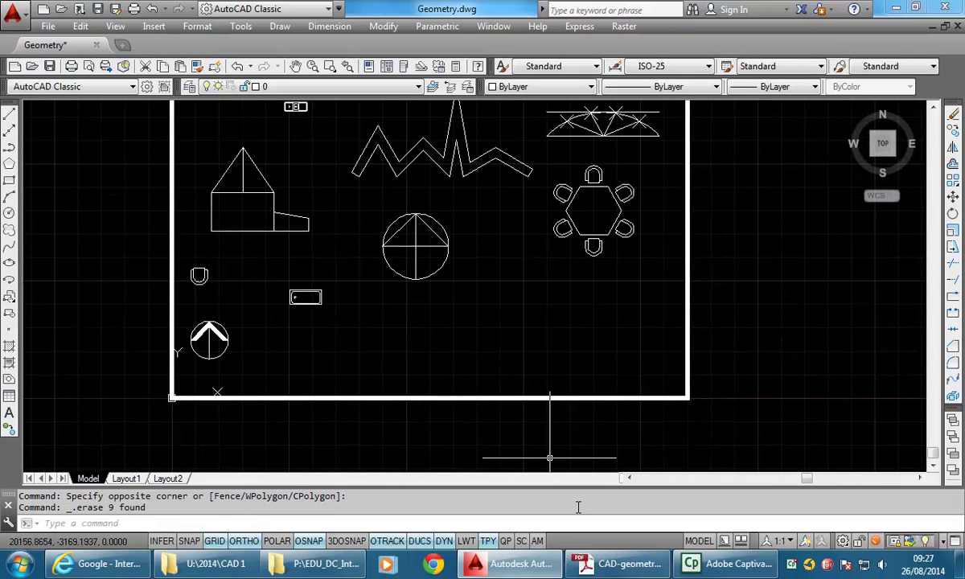
pyautogui.click(617, 563)
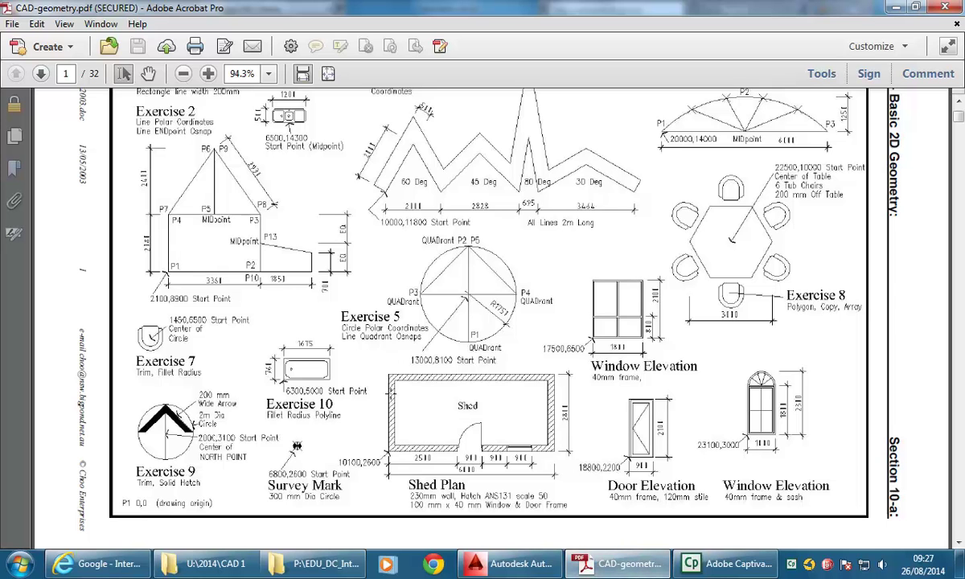
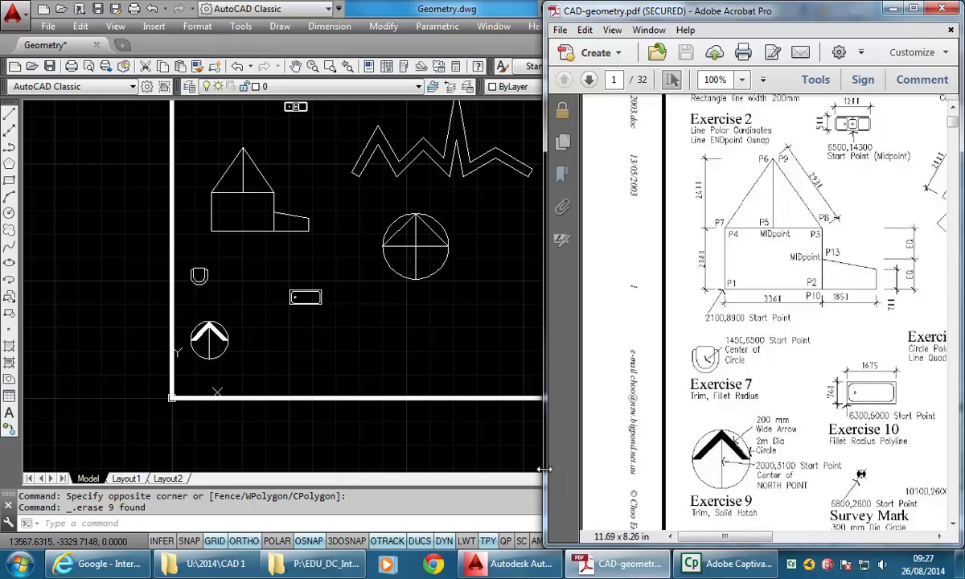
pyautogui.moveTo(748, 536); pyautogui.dragTo(818, 536)
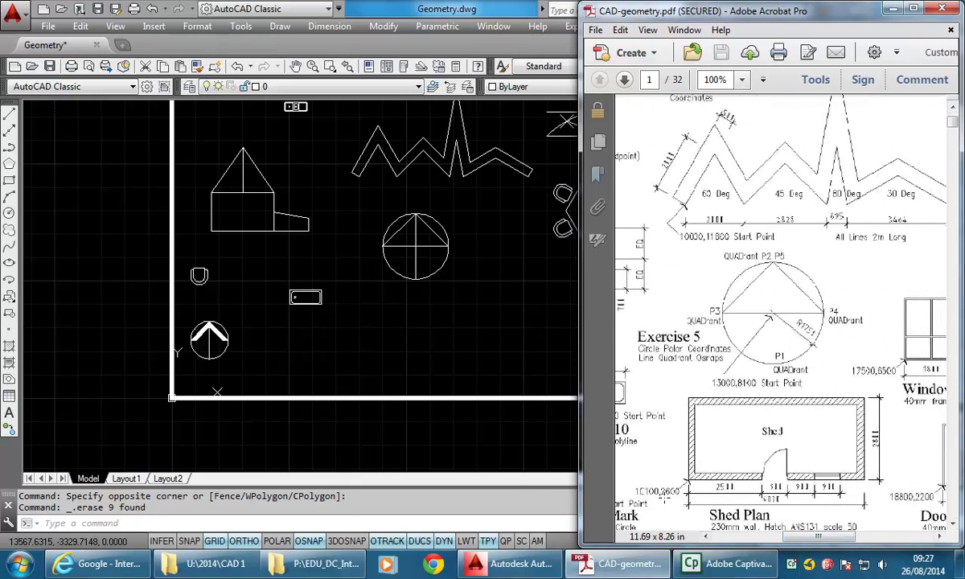
pyautogui.click(421, 326)
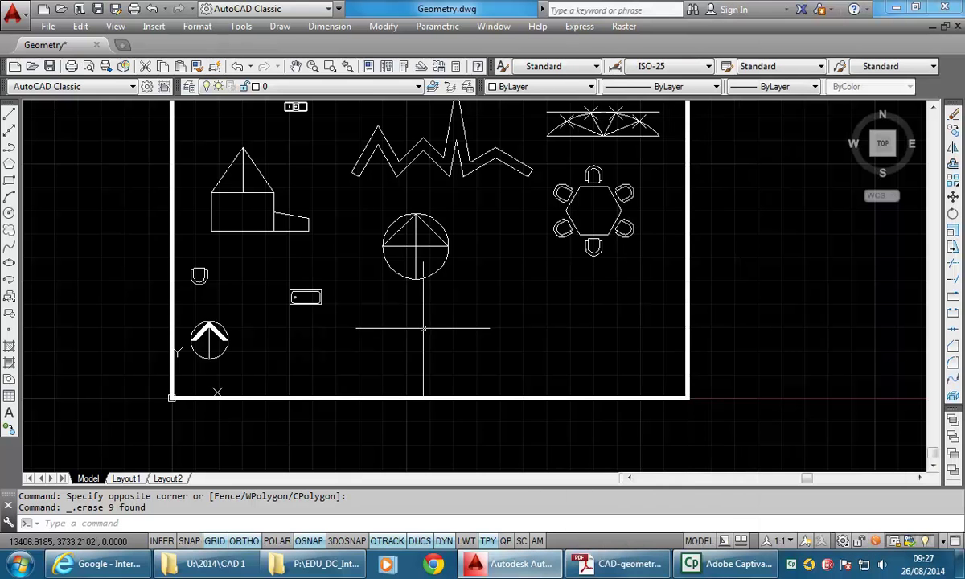
pyautogui.click(919, 6)
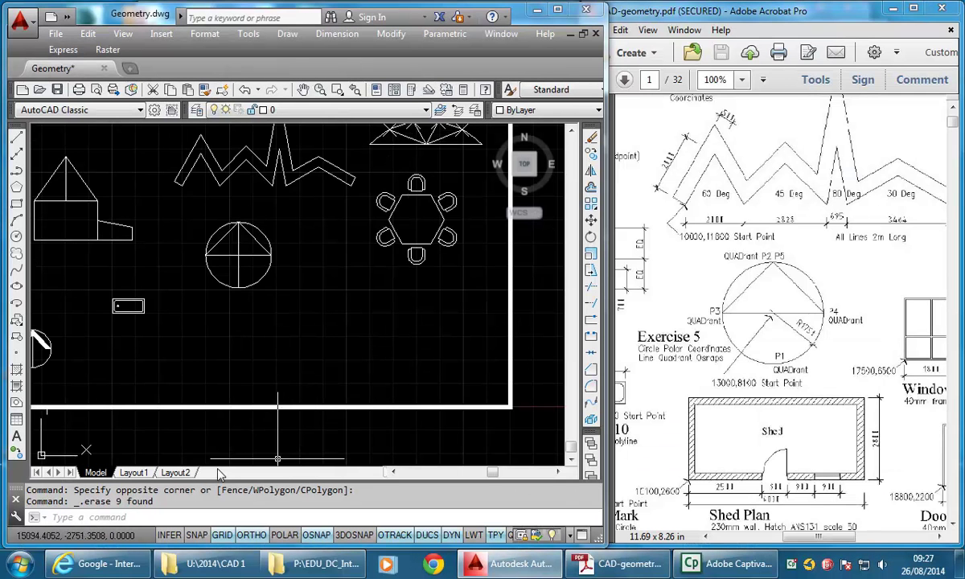
pyautogui.moveTo(215, 377)
pyautogui.mouseDown(button='middle')
pyautogui.moveTo(270, 414)
pyautogui.moveTo(245, 395)
pyautogui.mouseUp(button='middle')
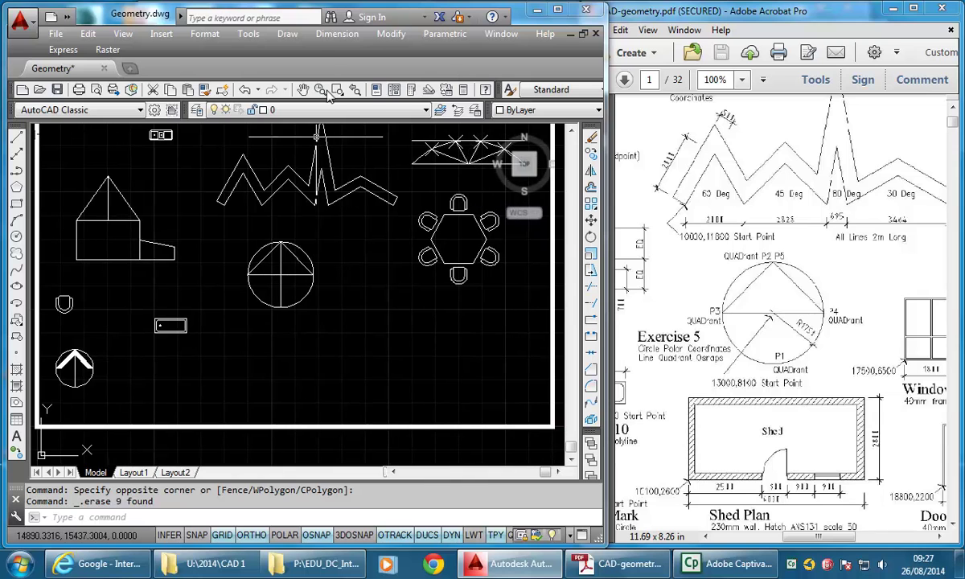
# Draw the shed's outer rectangle from corner 10100,2600 with a width of 6000 and a height of 2800
pyautogui.click(287, 34)
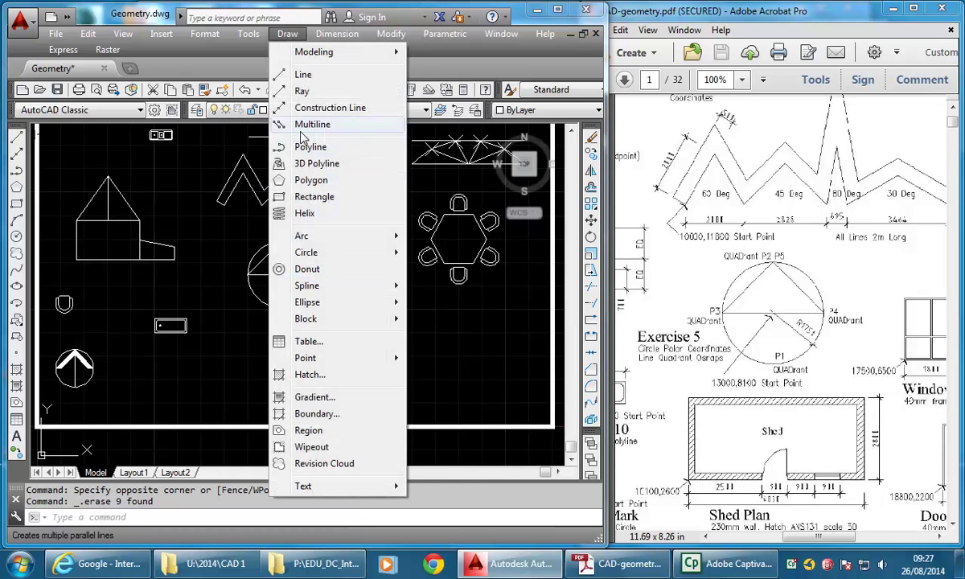
pyautogui.click(314, 199)
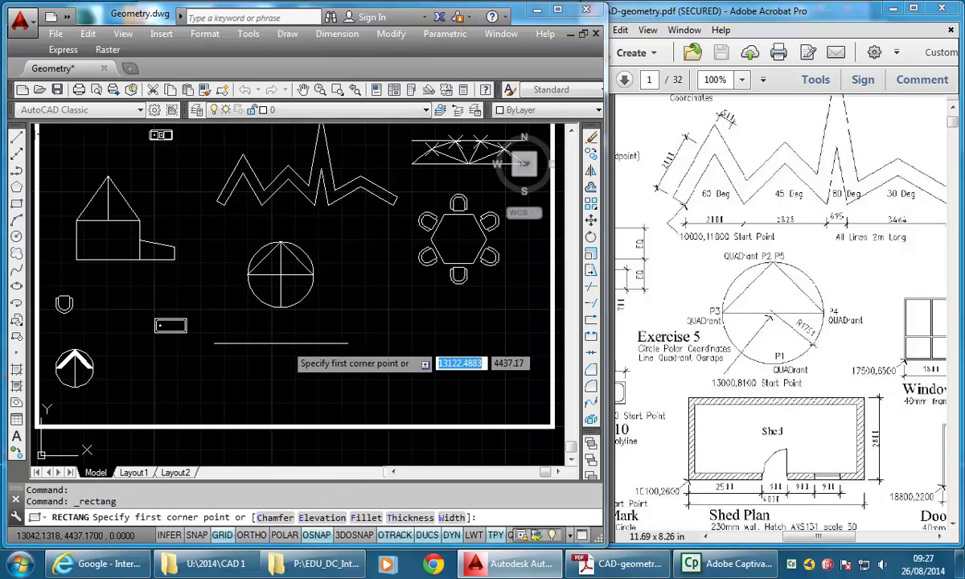
pyautogui.write('10100')
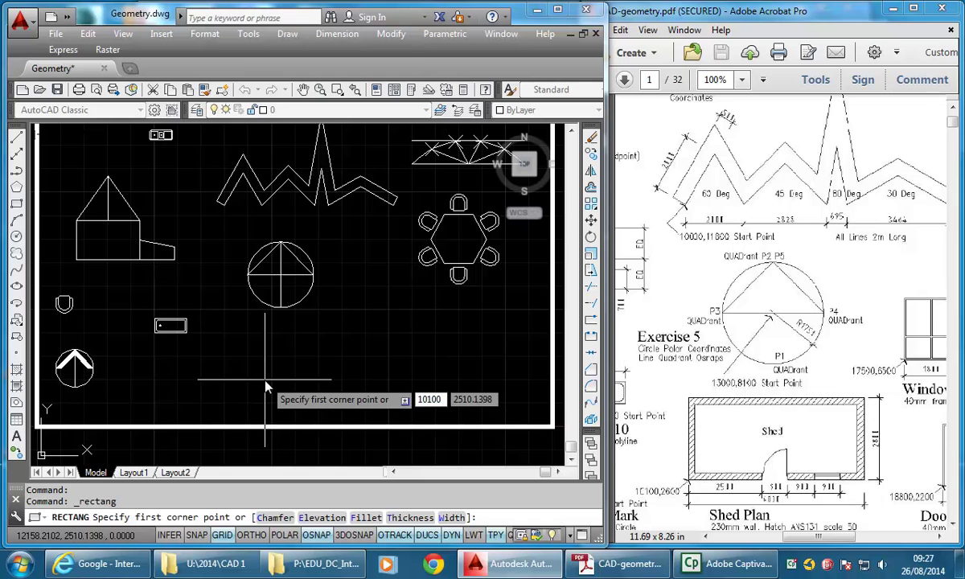
pyautogui.press('Tab')
pyautogui.write('2600')
pyautogui.press('Return')
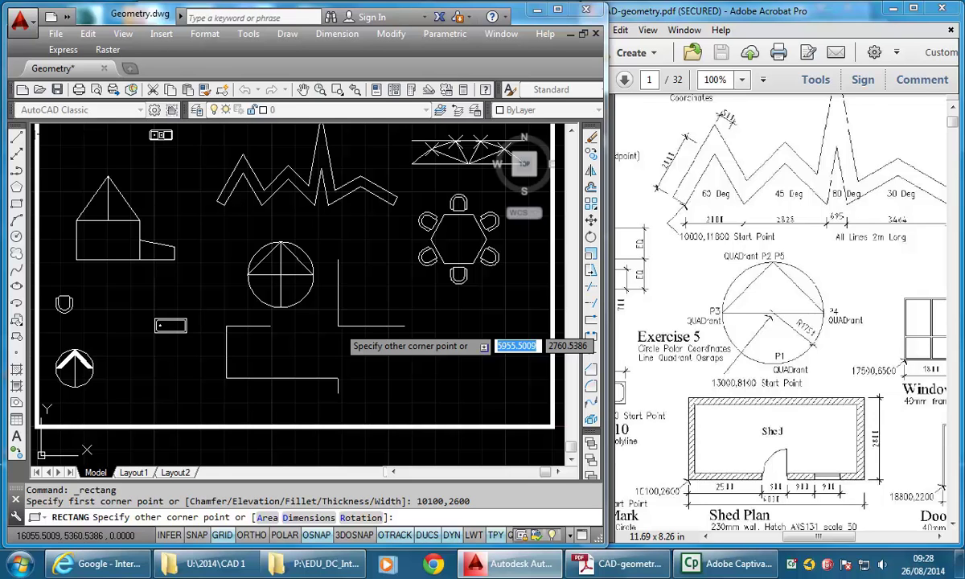
pyautogui.write('@')
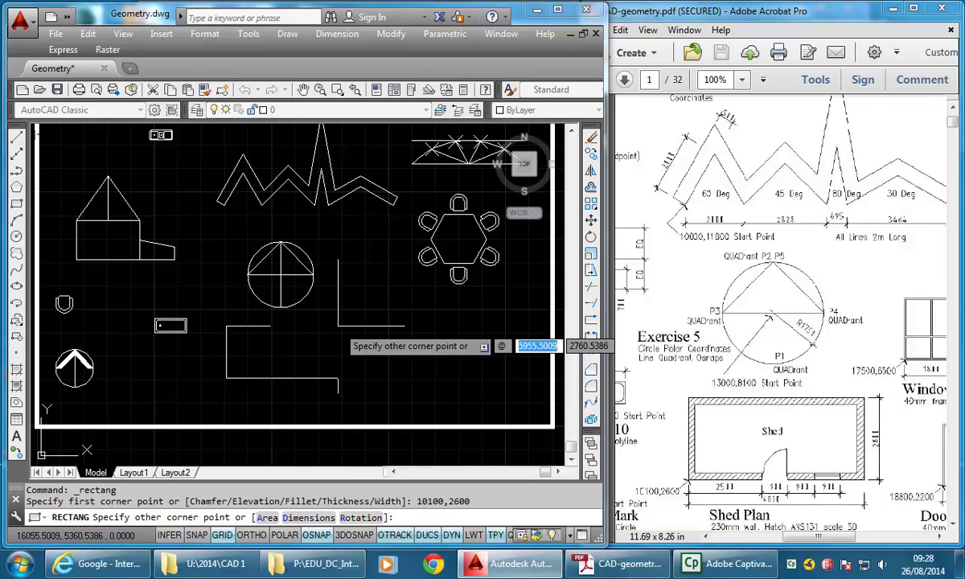
pyautogui.write('6000')
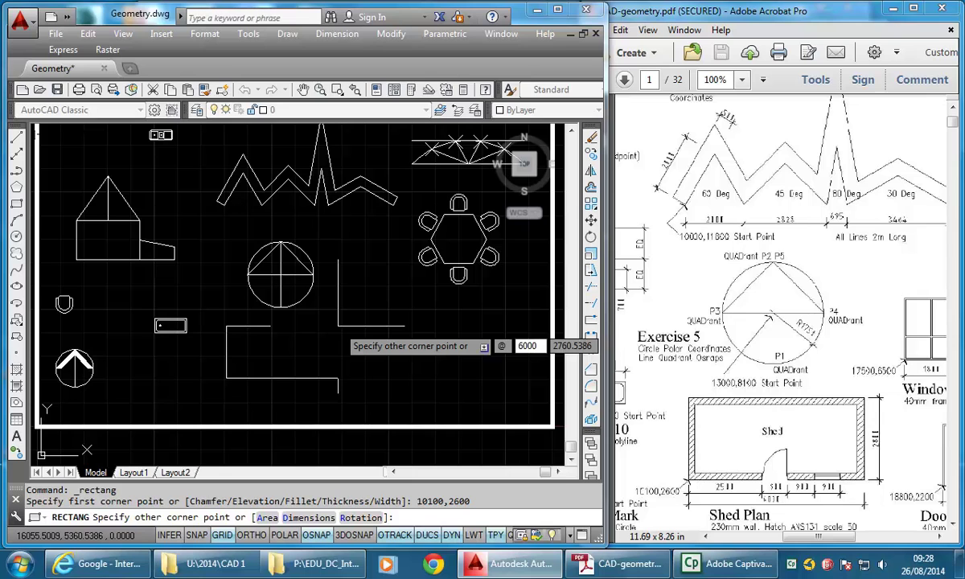
pyautogui.press('Tab')
pyautogui.write('2800')
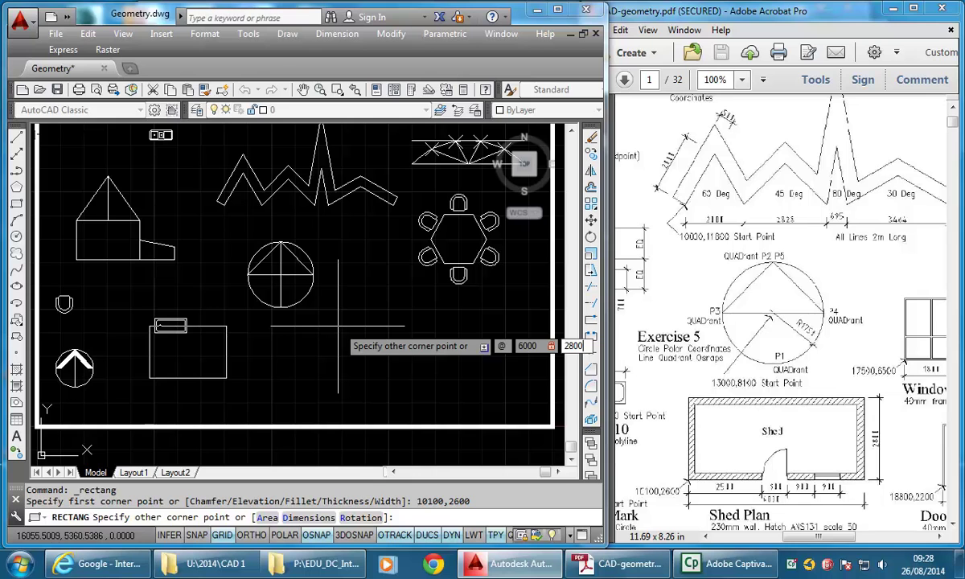
pyautogui.press('Return')
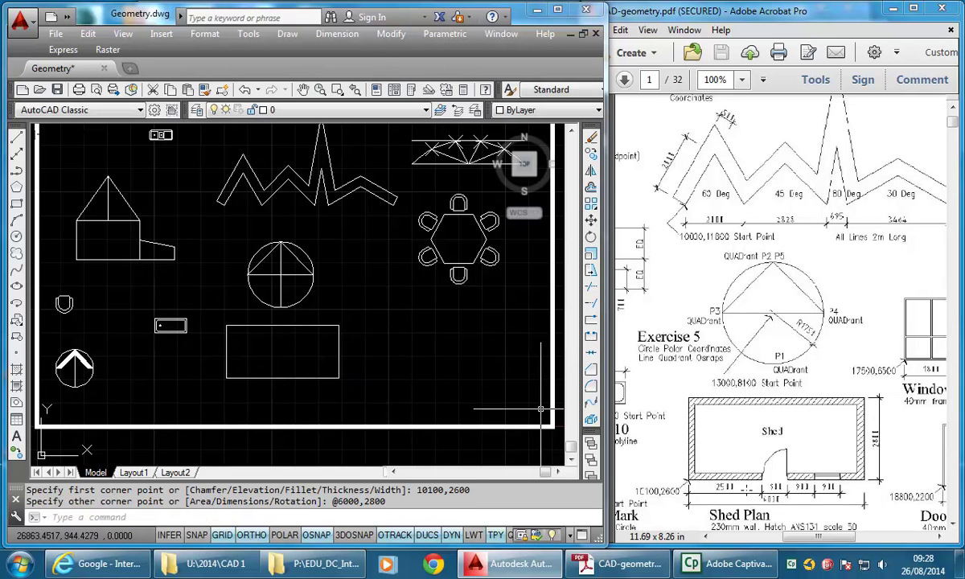
# Offset the shed rectangle inwards by 230 to form the inner wall face
pyautogui.scroll(4, 270, 354)
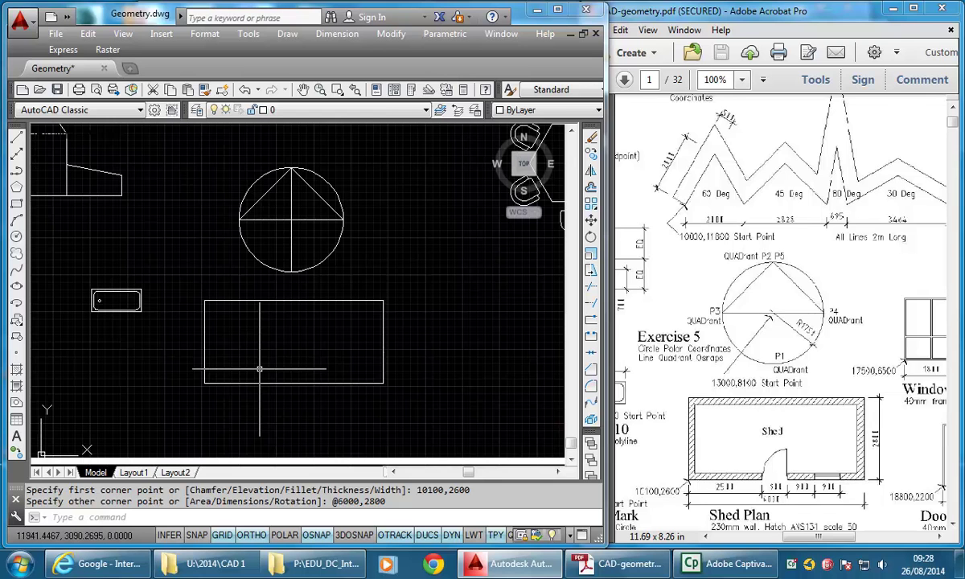
pyautogui.click(391, 34)
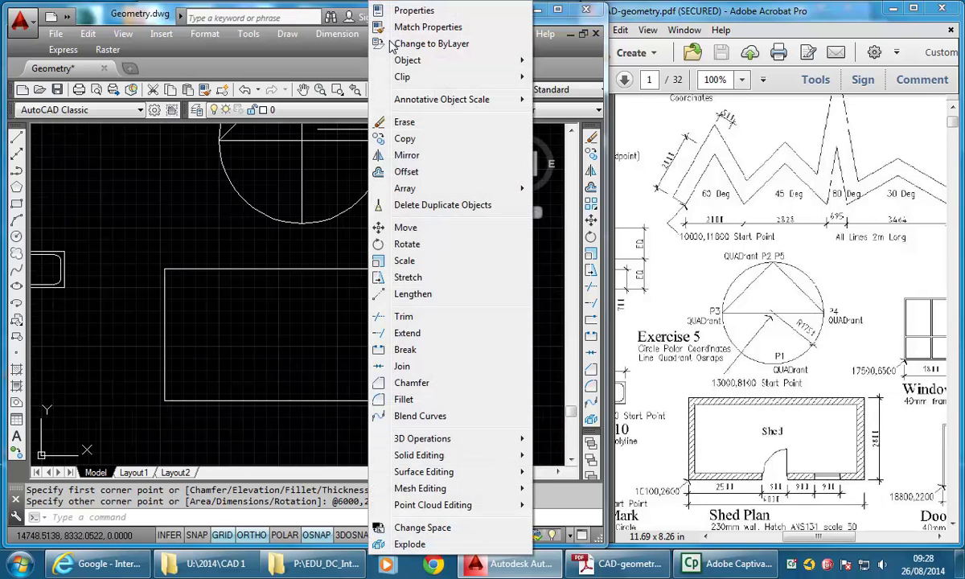
pyautogui.click(406, 172)
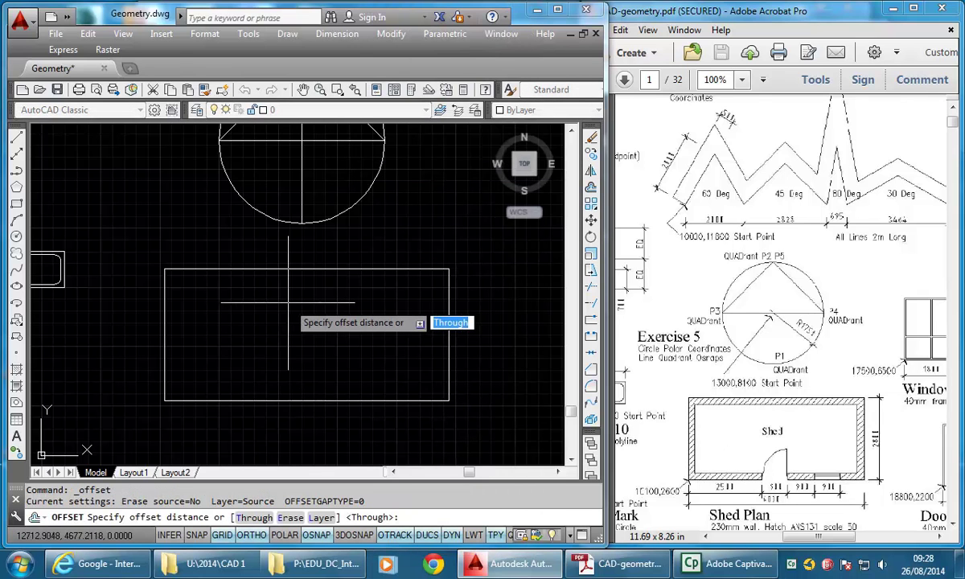
pyautogui.write('230')
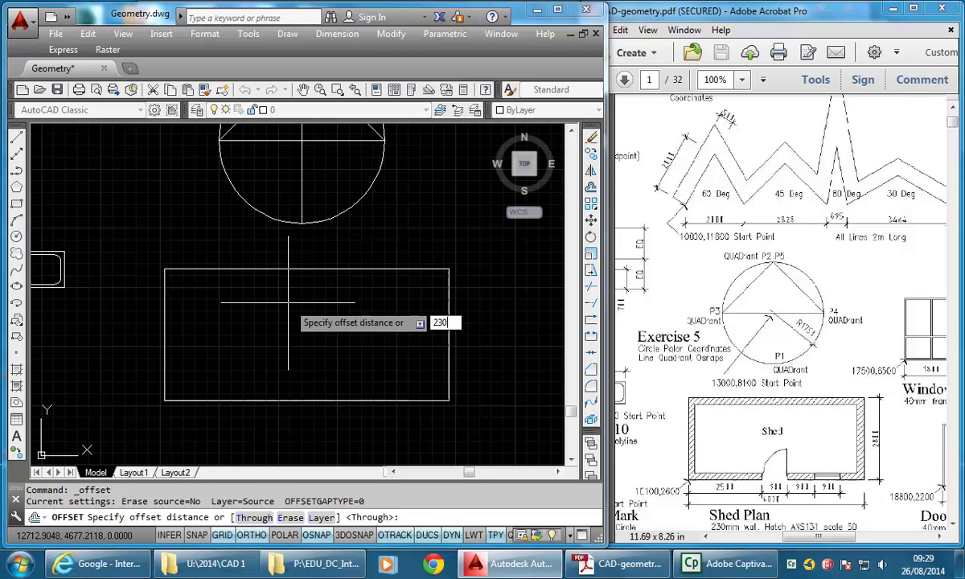
pyautogui.press('Return')
pyautogui.click(283, 400)
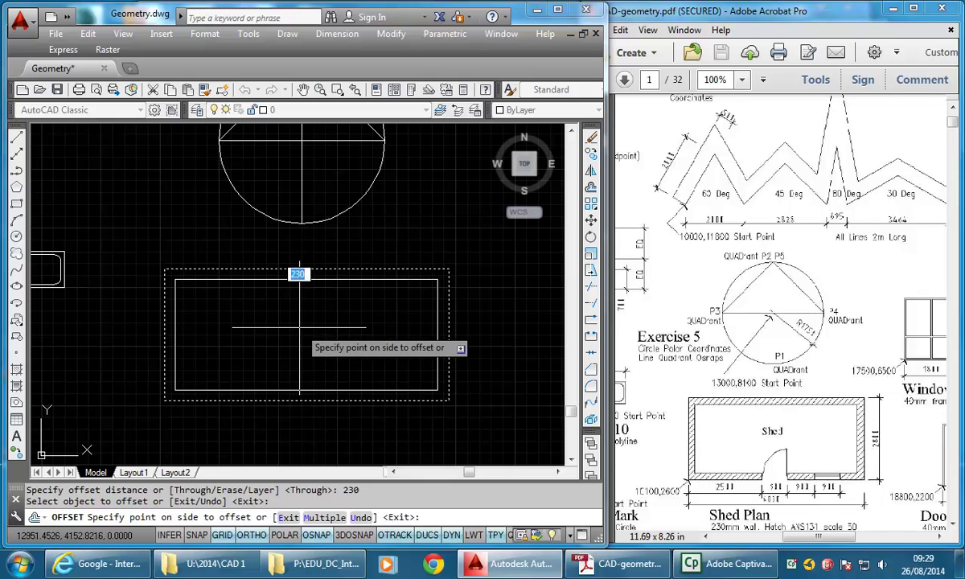
pyautogui.click(299, 327)
pyautogui.press('Return')
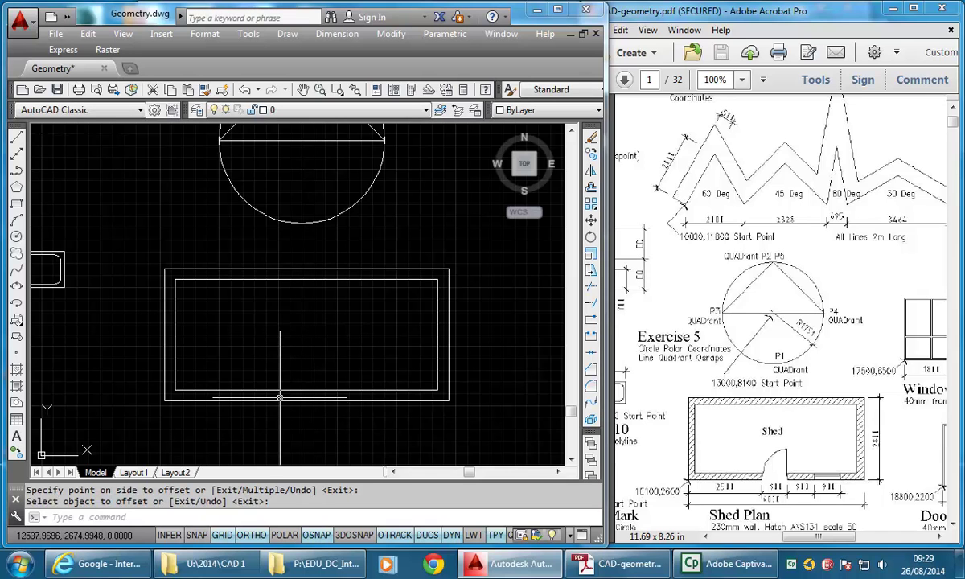
# Explode the outer shed rectangle into separate lines and check that its left edge can be selected on its own
pyautogui.press('Return')
pyautogui.click(336, 400)
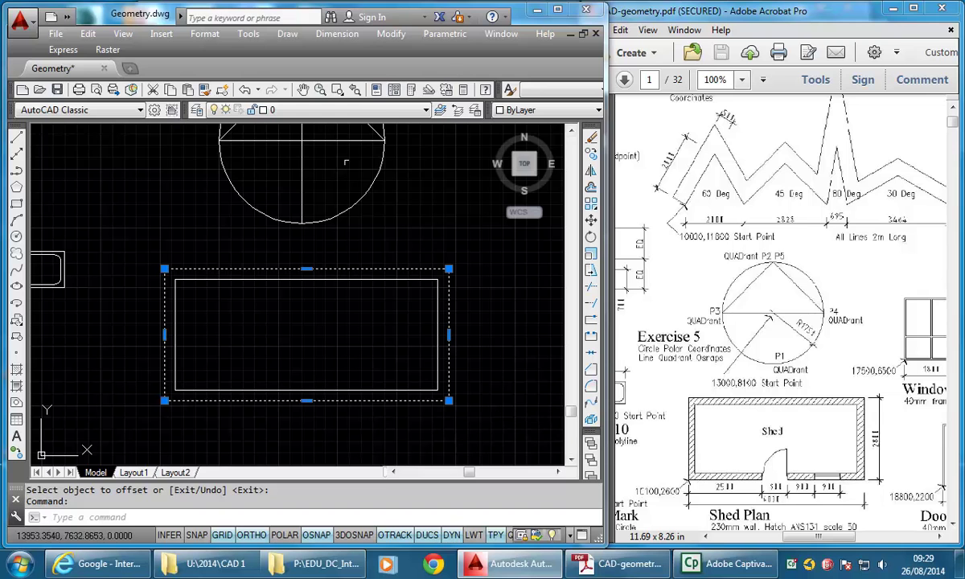
pyautogui.click(390, 33)
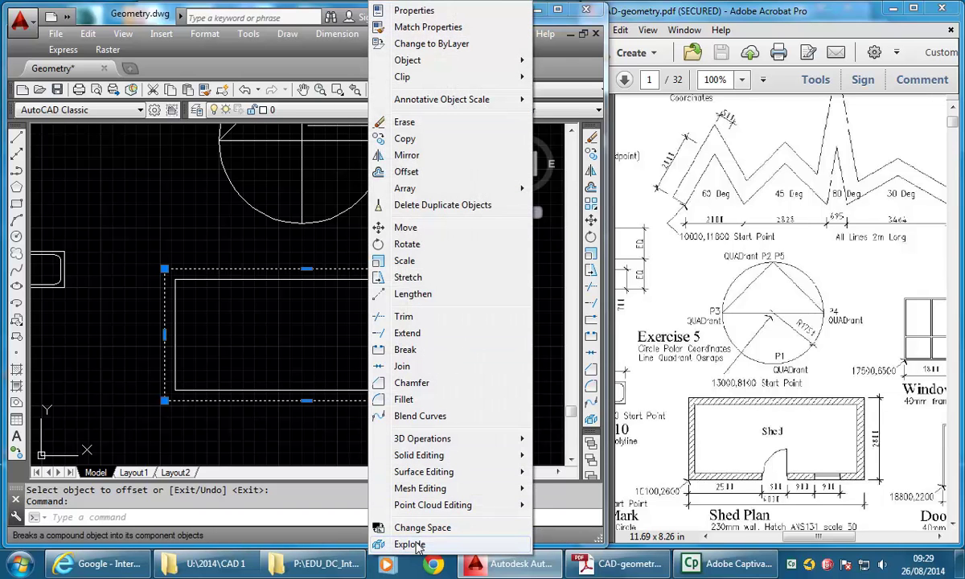
pyautogui.click(411, 544)
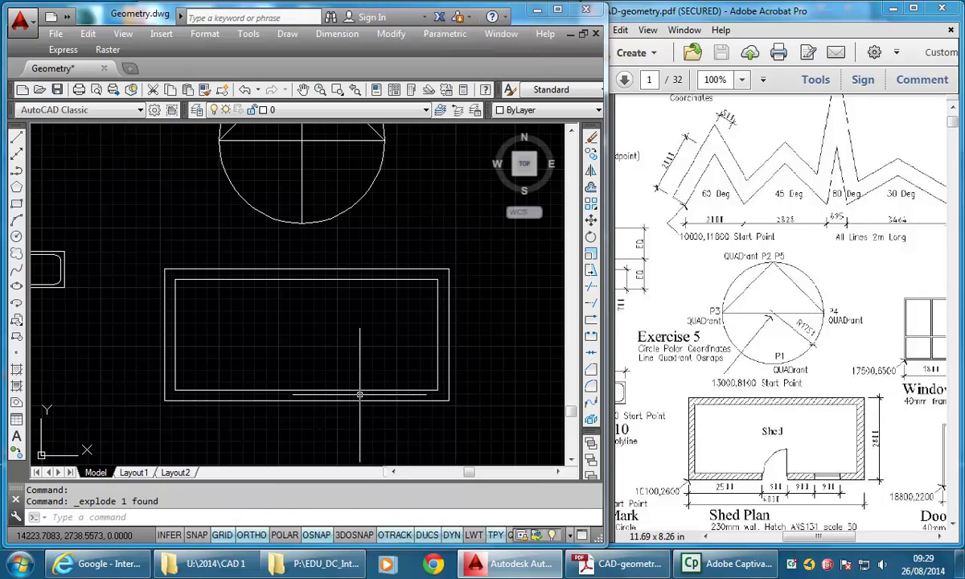
pyautogui.click(168, 350)
pyautogui.click(159, 353)
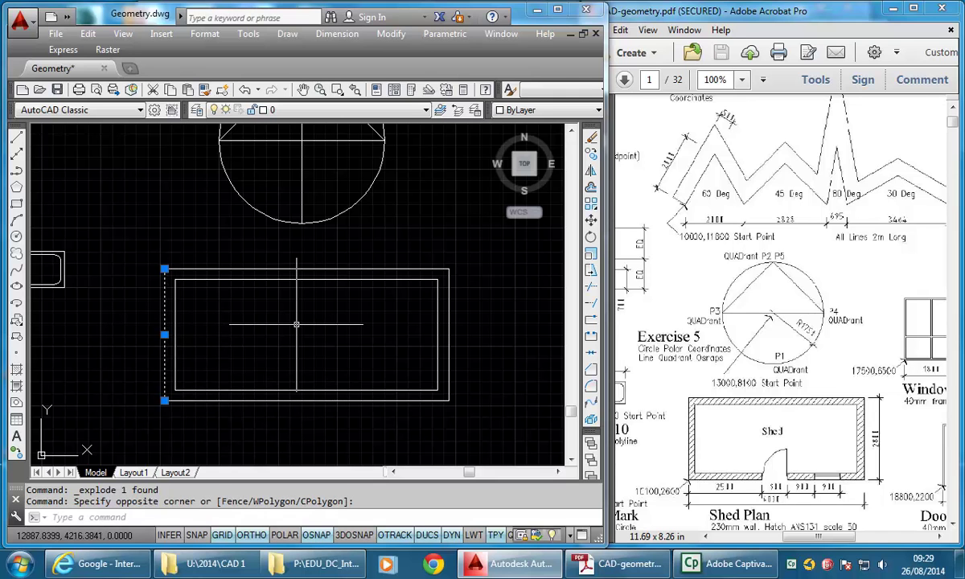
pyautogui.press('Escape')
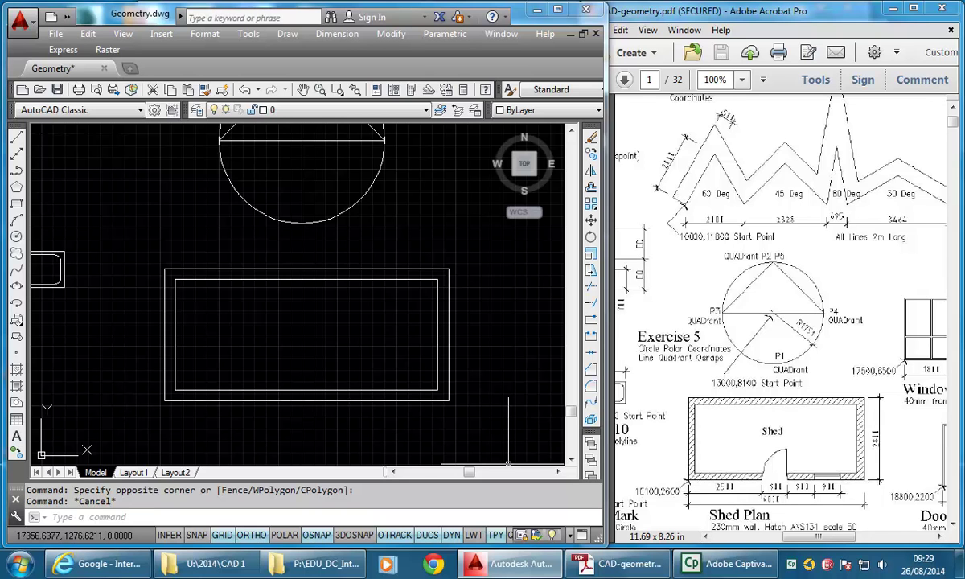
# Offset the shed's outer left edge 2500 to the right to mark the start of the door opening
pyautogui.click(389, 33)
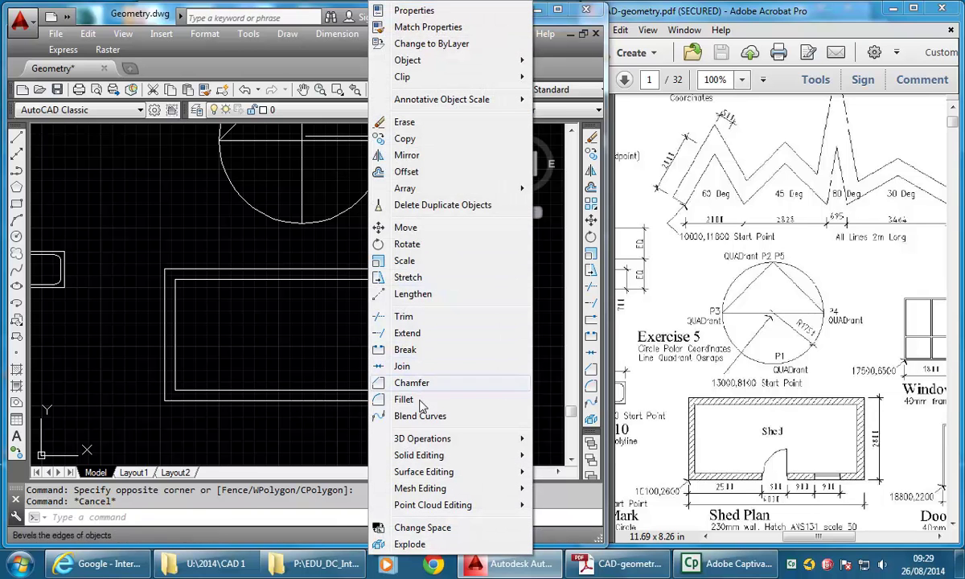
pyautogui.click(424, 172)
pyautogui.write('2500')
pyautogui.press('Return')
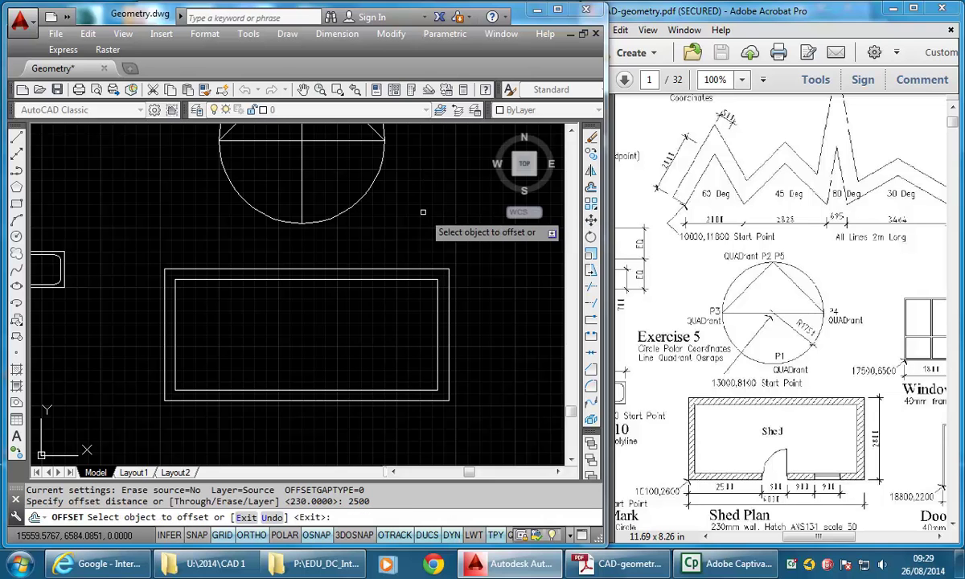
pyautogui.click(165, 370)
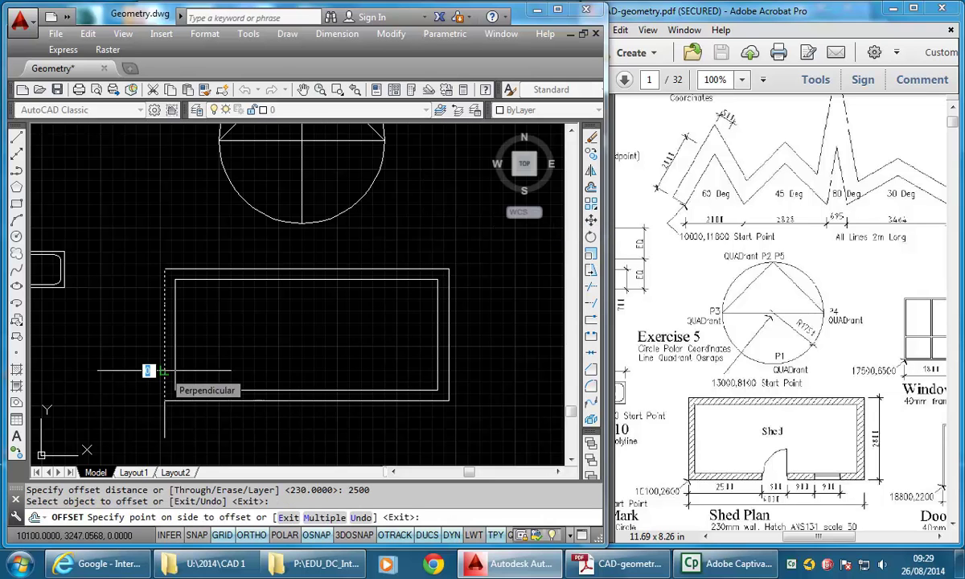
pyautogui.click(268, 344)
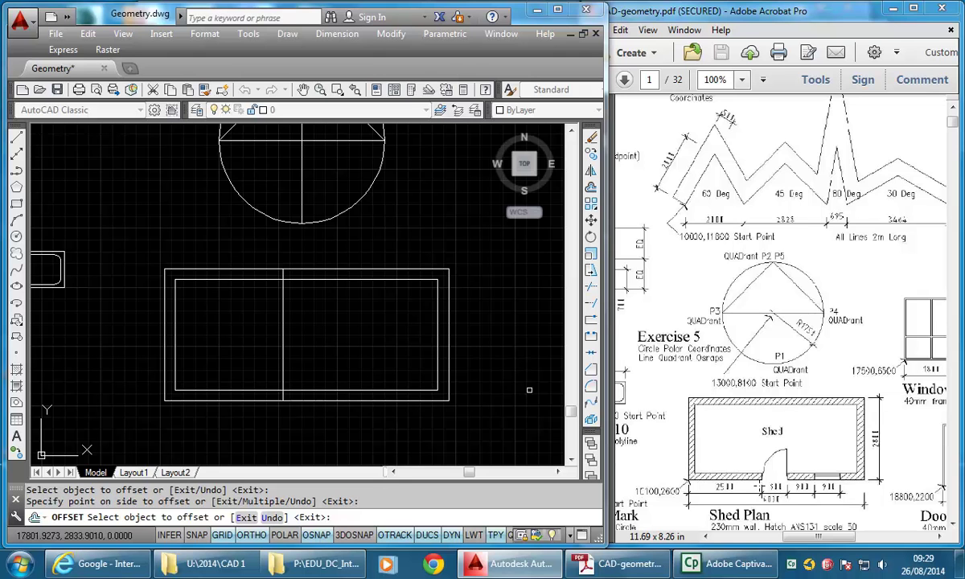
# Offset the new vertical line 900 to the right three times in succession to mark the remaining door and window jambs
pyautogui.click(389, 34)
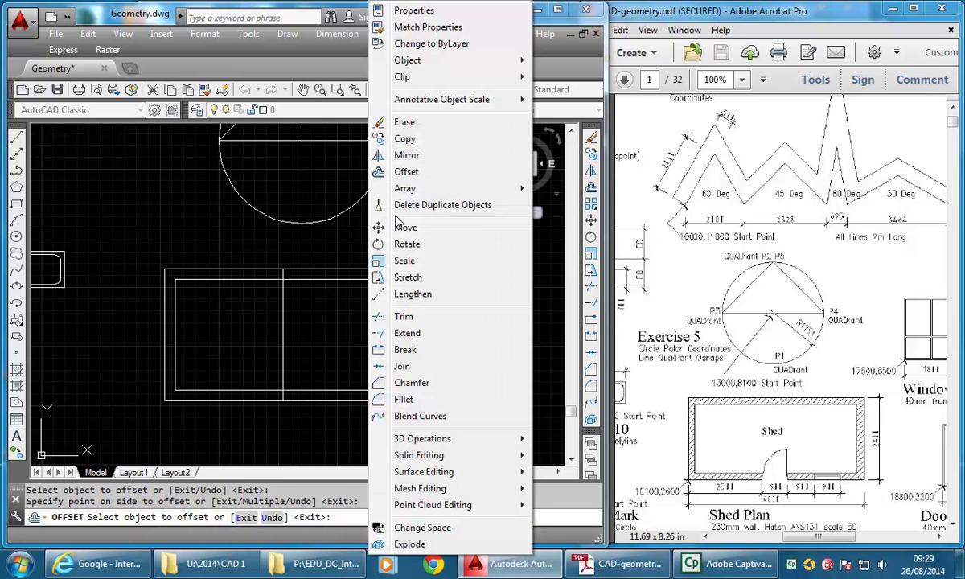
pyautogui.click(406, 171)
pyautogui.write('900')
pyautogui.press('Return')
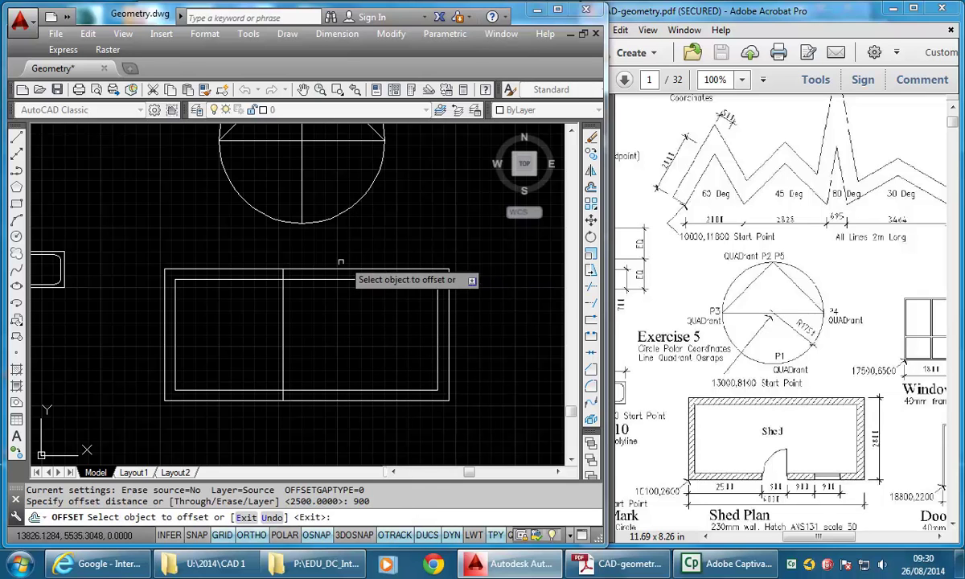
pyautogui.click(283, 356)
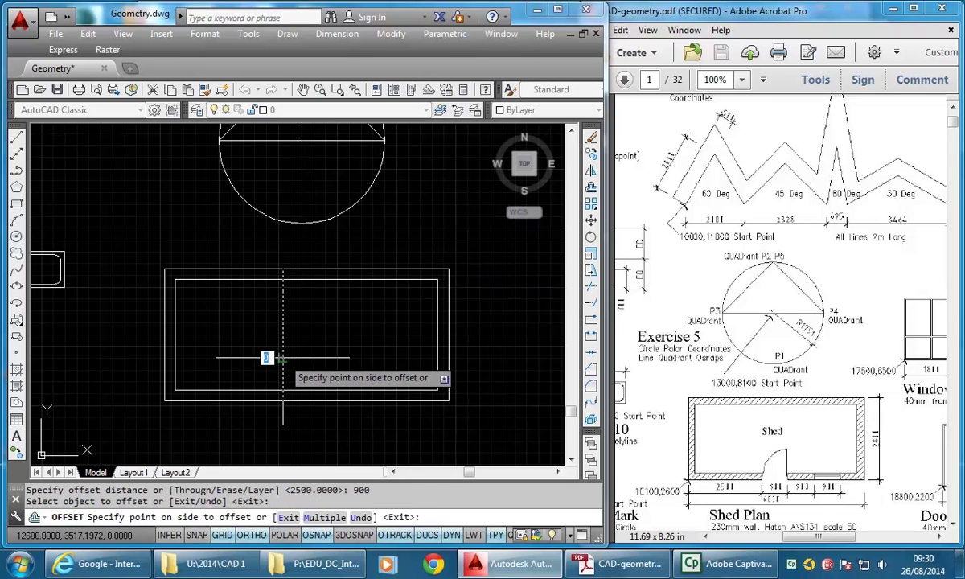
pyautogui.click(324, 353)
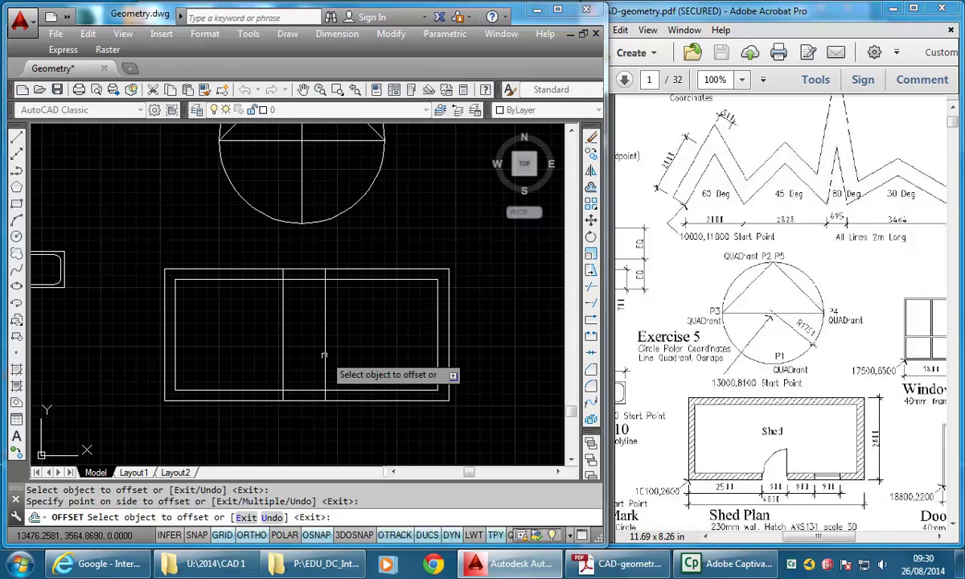
pyautogui.click(325, 356)
pyautogui.click(364, 349)
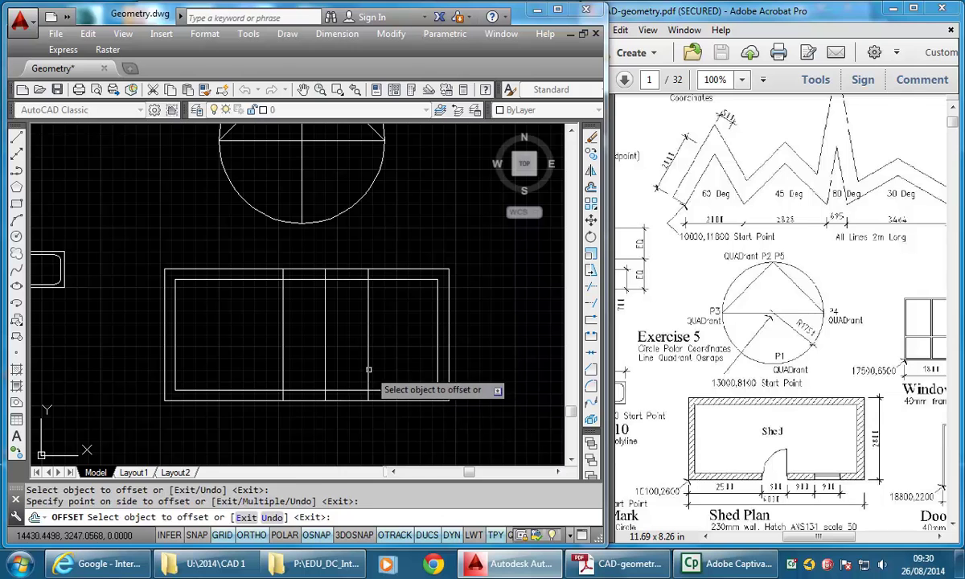
pyautogui.click(368, 368)
pyautogui.click(420, 363)
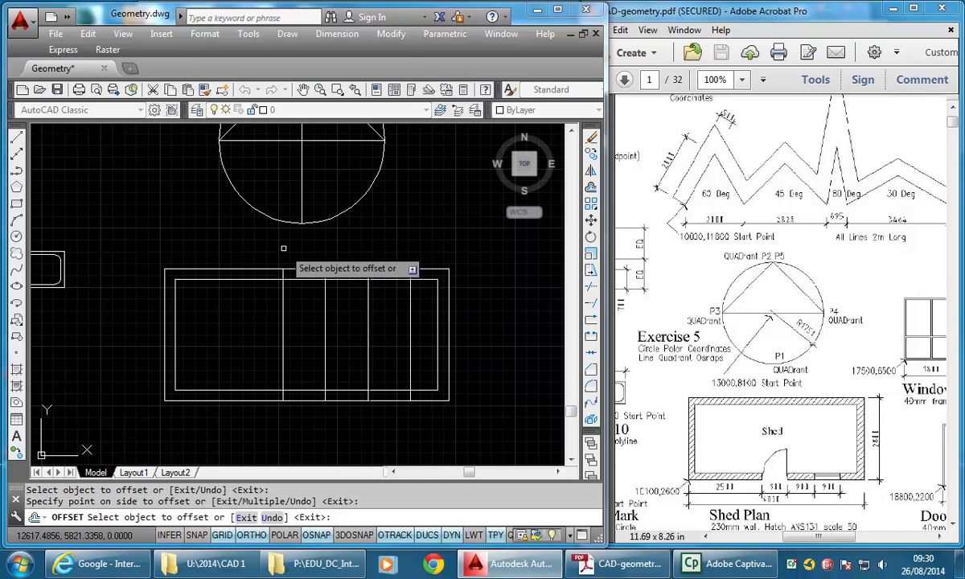
pyautogui.rightClick(311, 228)
pyautogui.click(320, 233)
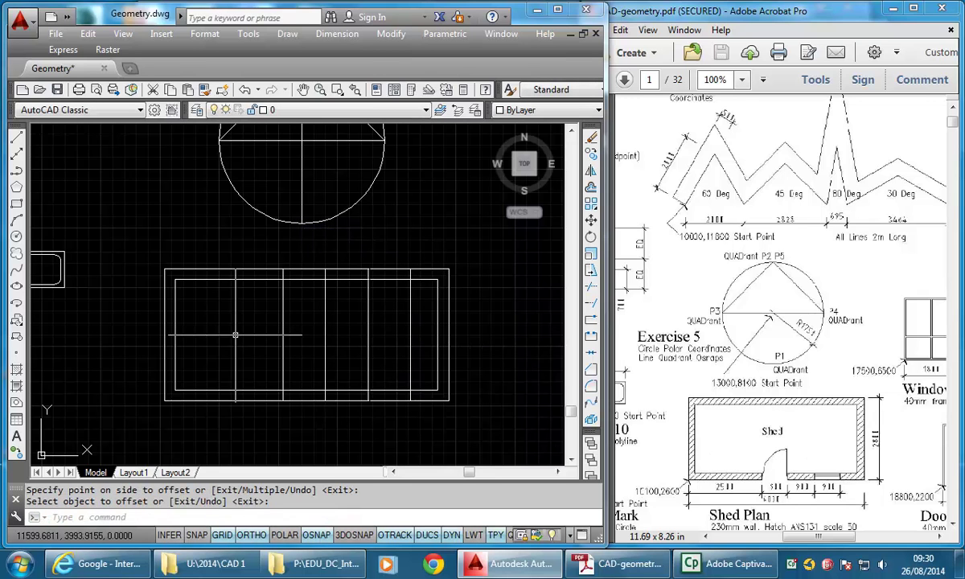
# Start a Trim with the inner rectangle and the four vertical offset lines as cutting edges
pyautogui.click(390, 33)
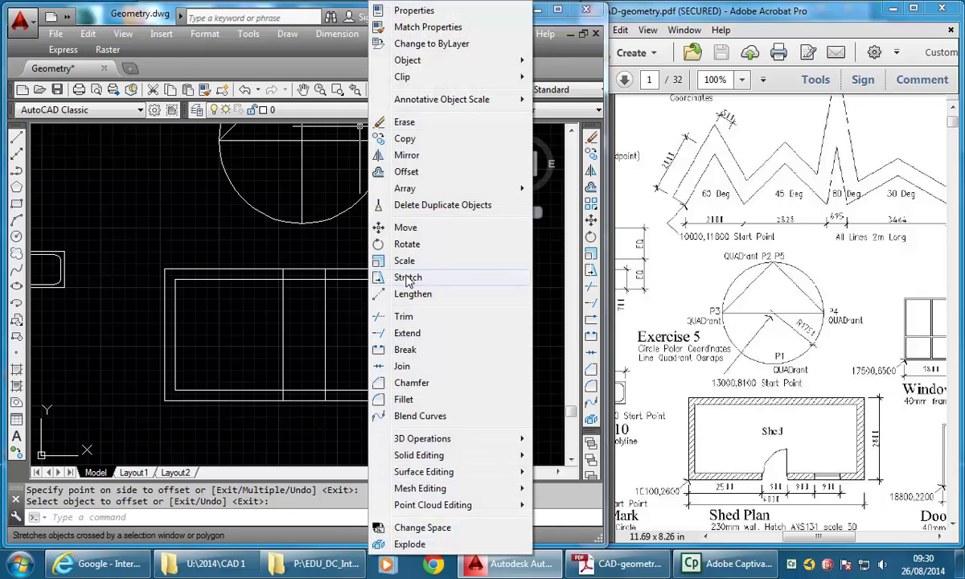
pyautogui.click(403, 316)
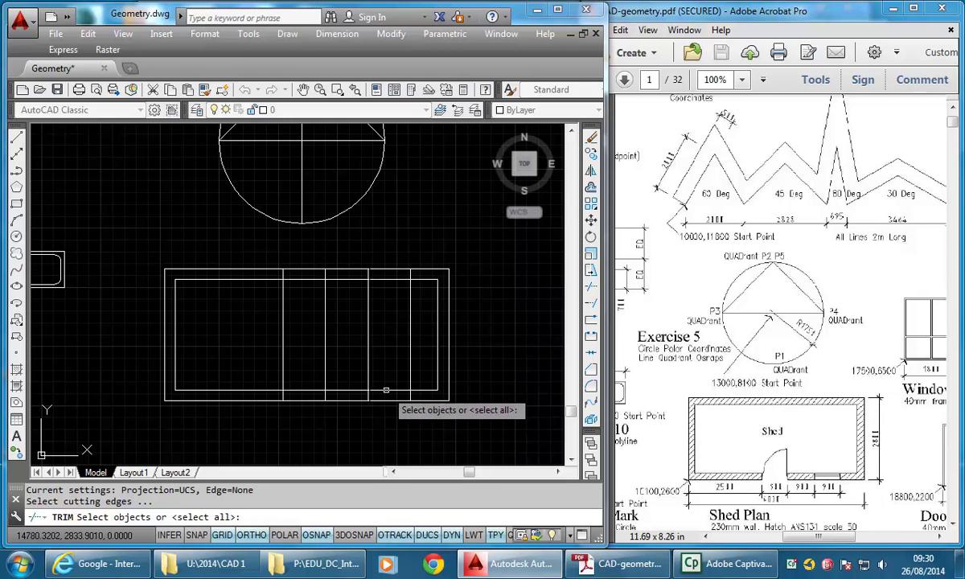
pyautogui.click(260, 391)
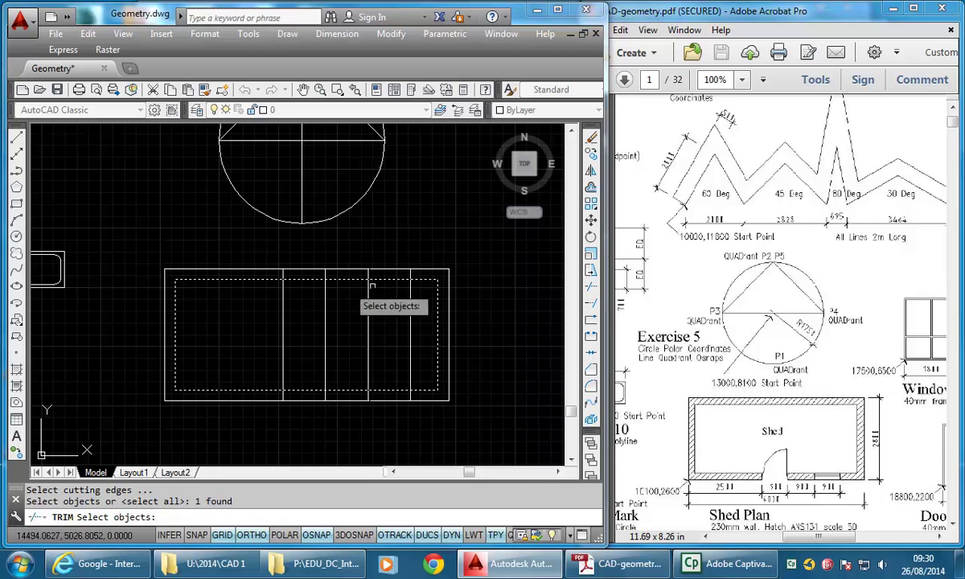
pyautogui.click(410, 360)
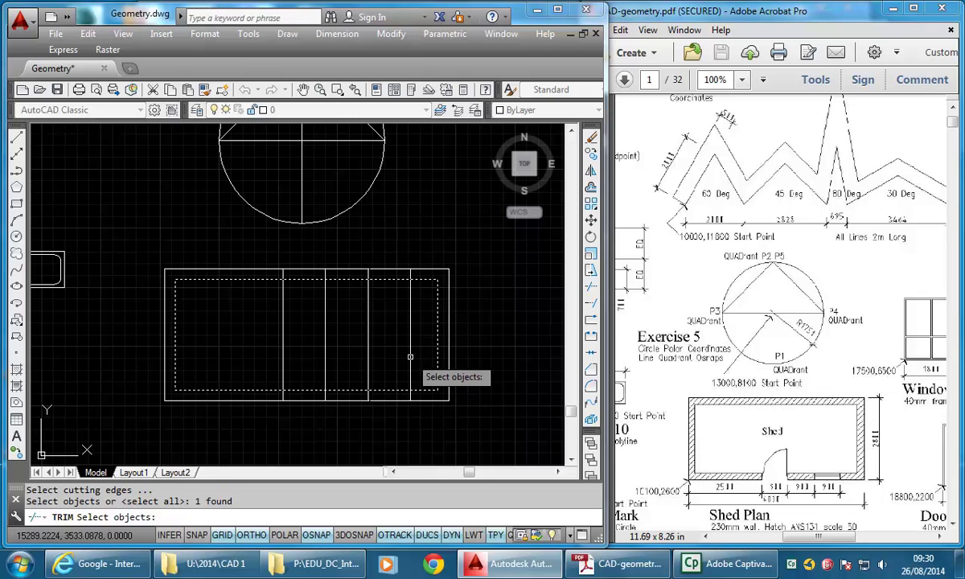
pyautogui.click(369, 360)
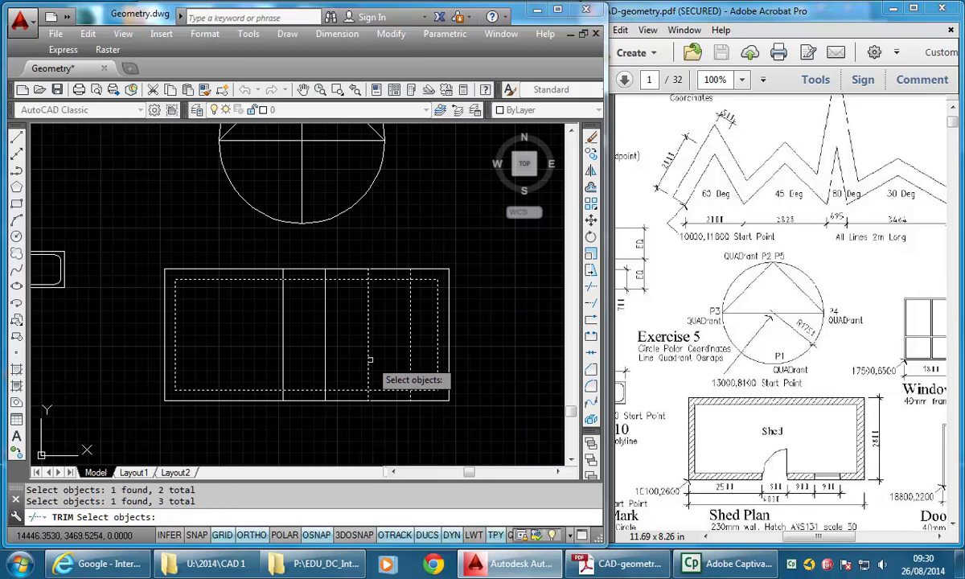
pyautogui.click(325, 359)
pyautogui.click(283, 356)
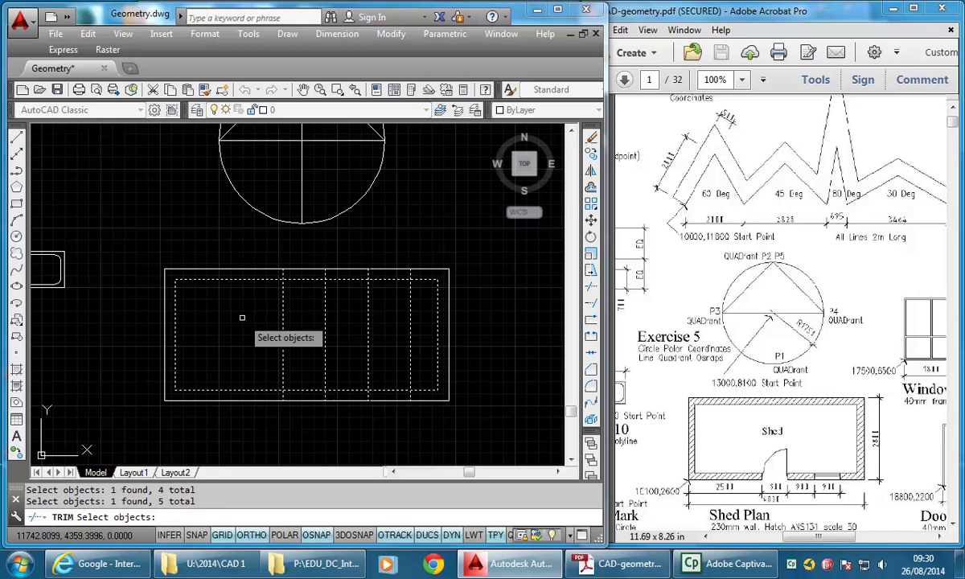
pyautogui.press('Return')
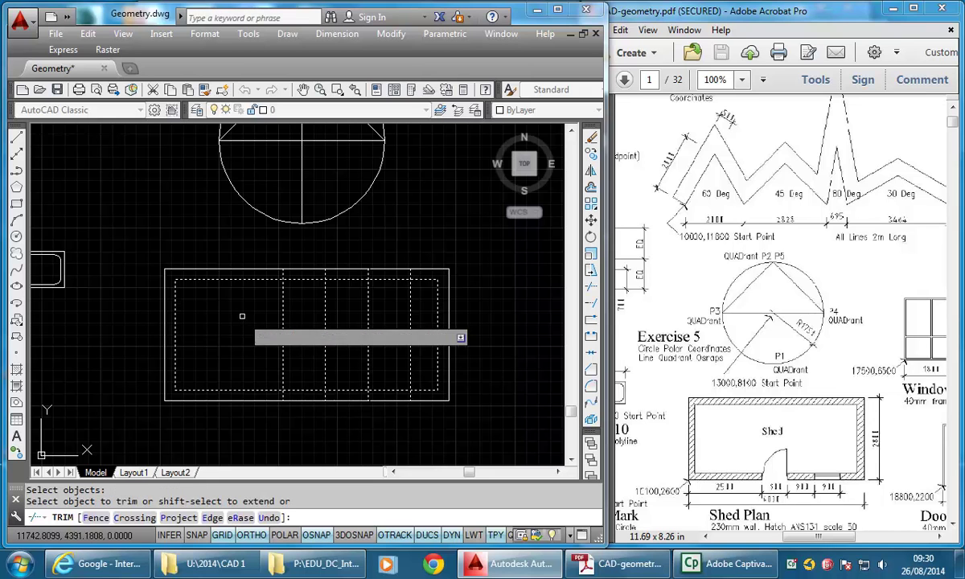
pyautogui.click(283, 318)
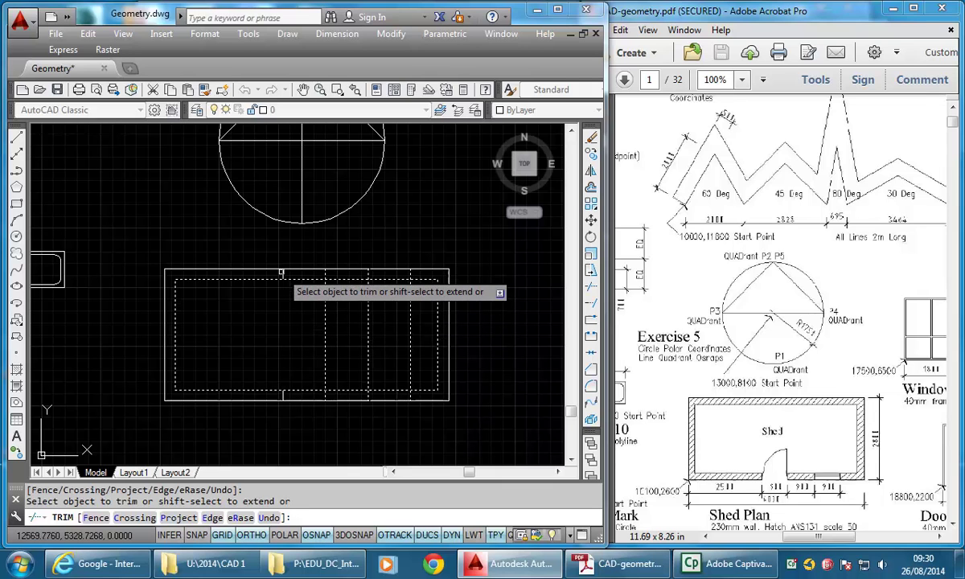
pyautogui.write('u')
pyautogui.press('Return')
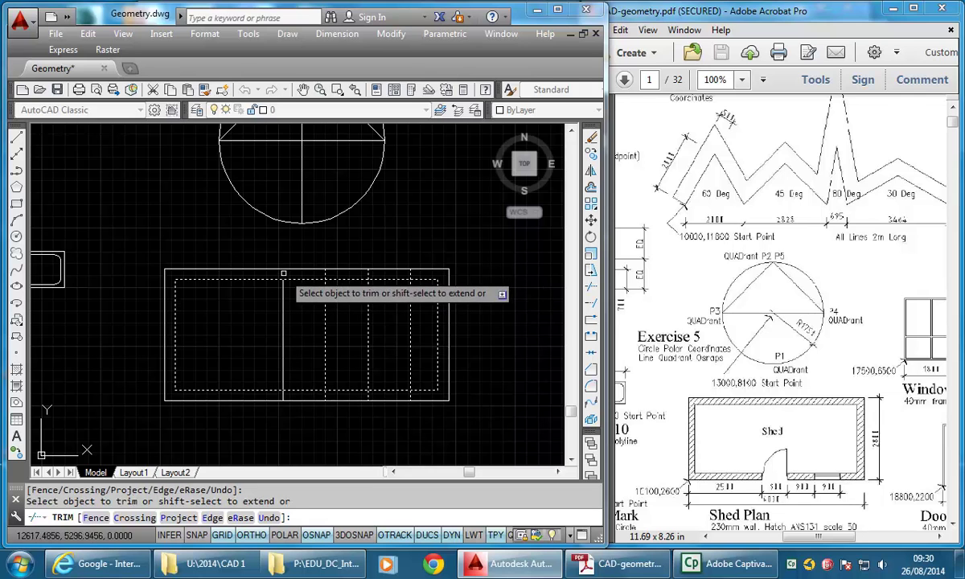
# Trim the four vertical lines out of the upper wall and the room, keeping only their short pieces across the lower wall
pyautogui.click(283, 274)
pyautogui.click(324, 273)
pyautogui.click(368, 273)
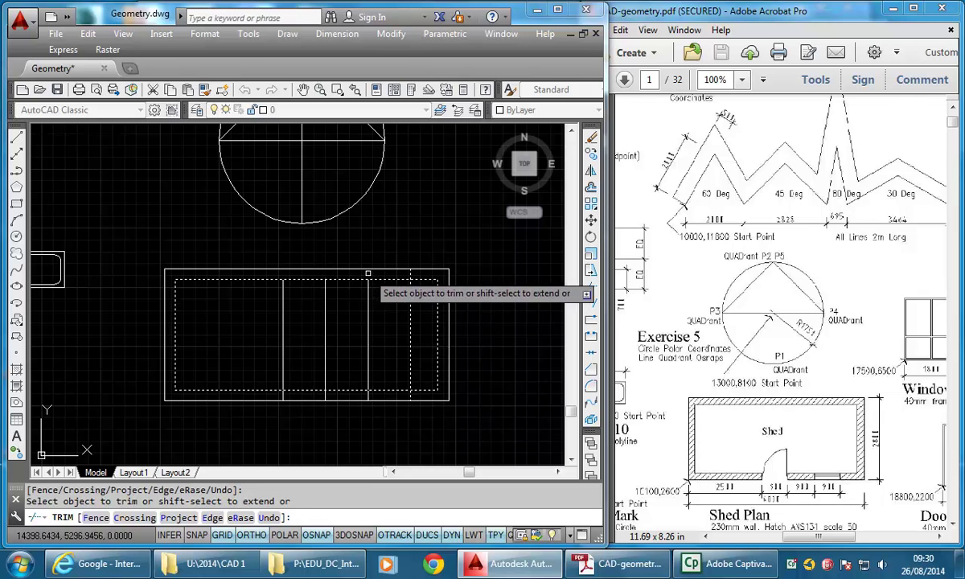
pyautogui.click(410, 286)
pyautogui.click(368, 295)
pyautogui.click(325, 299)
pyautogui.click(283, 302)
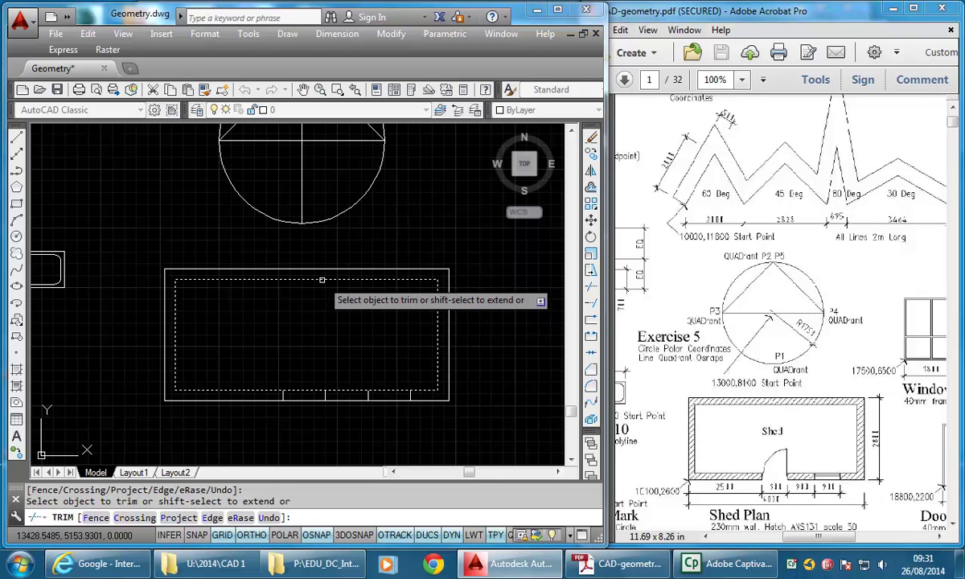
pyautogui.press('Return')
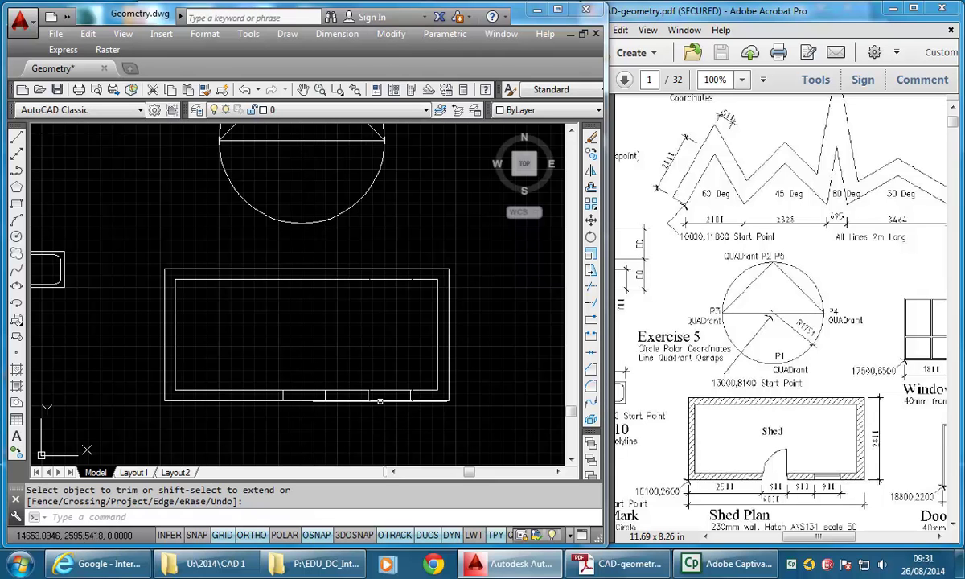
# Trim both lower wall lines between the first and second jambs and between the third and fourth, using the four jambs as cutting edges
pyautogui.click(391, 33)
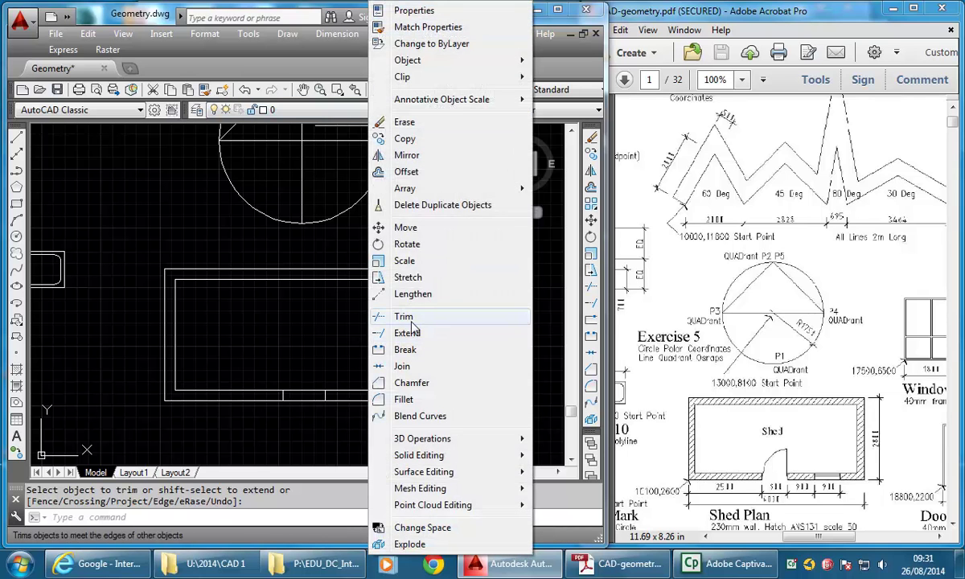
pyautogui.click(412, 321)
pyautogui.click(252, 365)
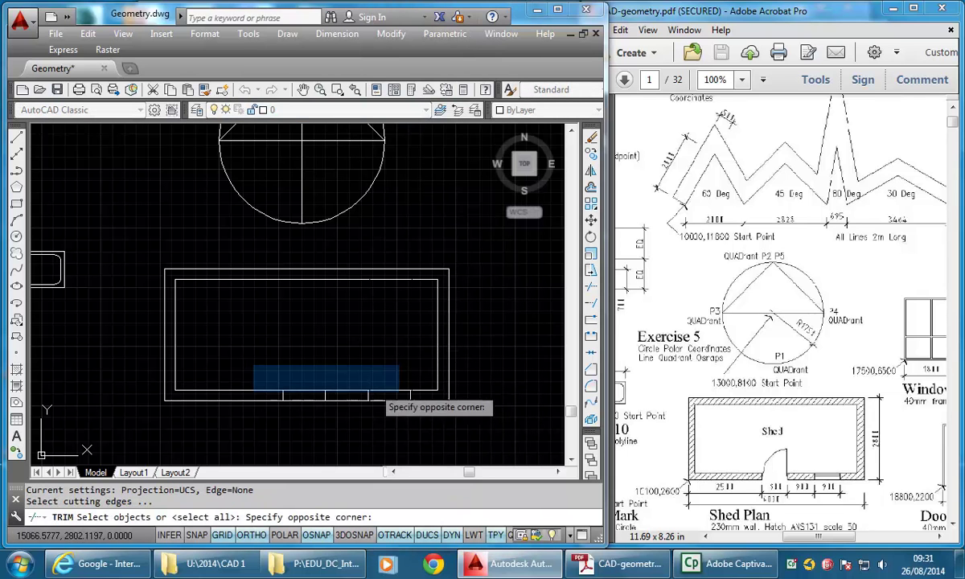
pyautogui.click(420, 410)
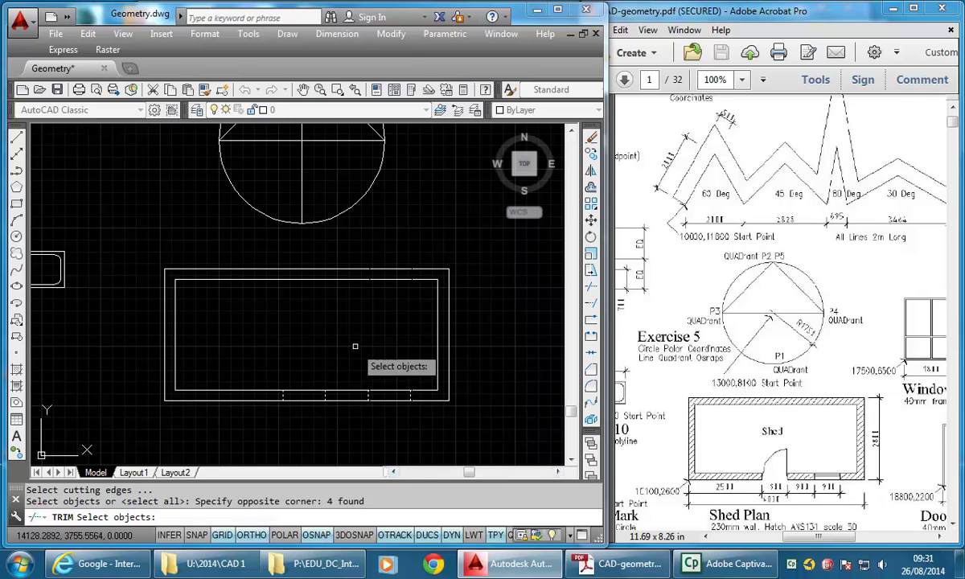
pyautogui.press('Return')
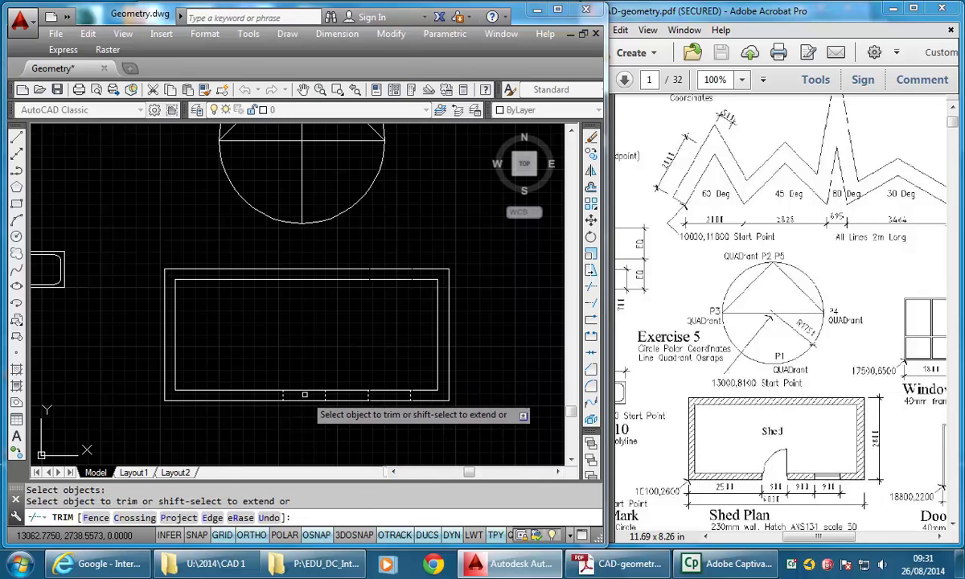
pyautogui.click(303, 390)
pyautogui.click(319, 400)
pyautogui.click(380, 390)
pyautogui.click(379, 400)
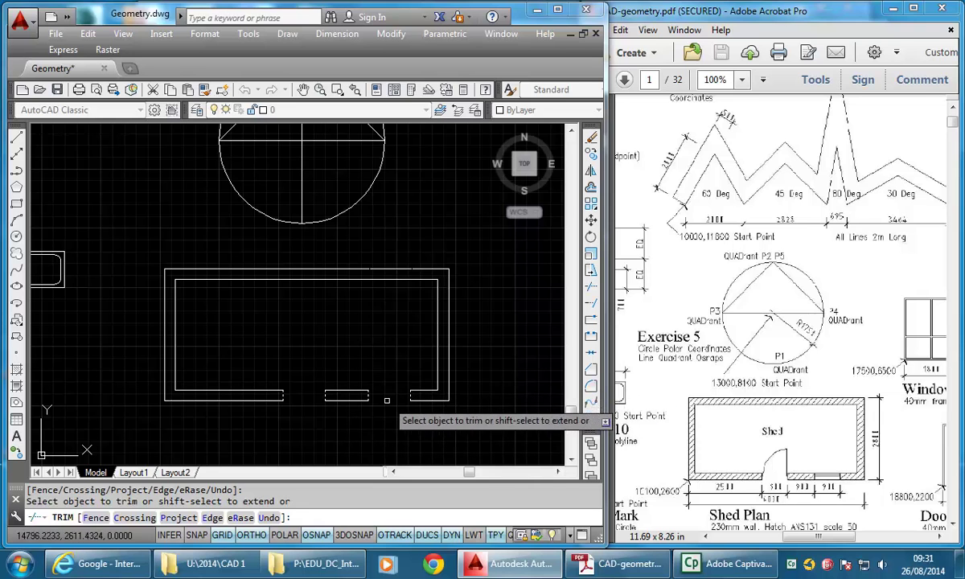
pyautogui.press('Return')
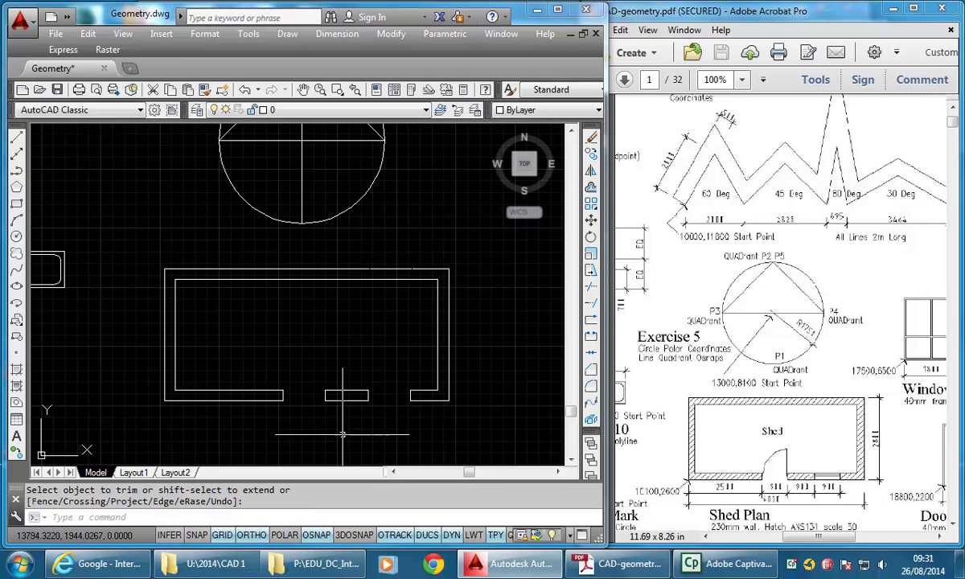
# Inspect the door and window openings up close and check the Shed Plan note in CAD-geometry.pdf for the frame size
pyautogui.scroll(5, 326, 382)
pyautogui.scroll(-2, 260, 424)
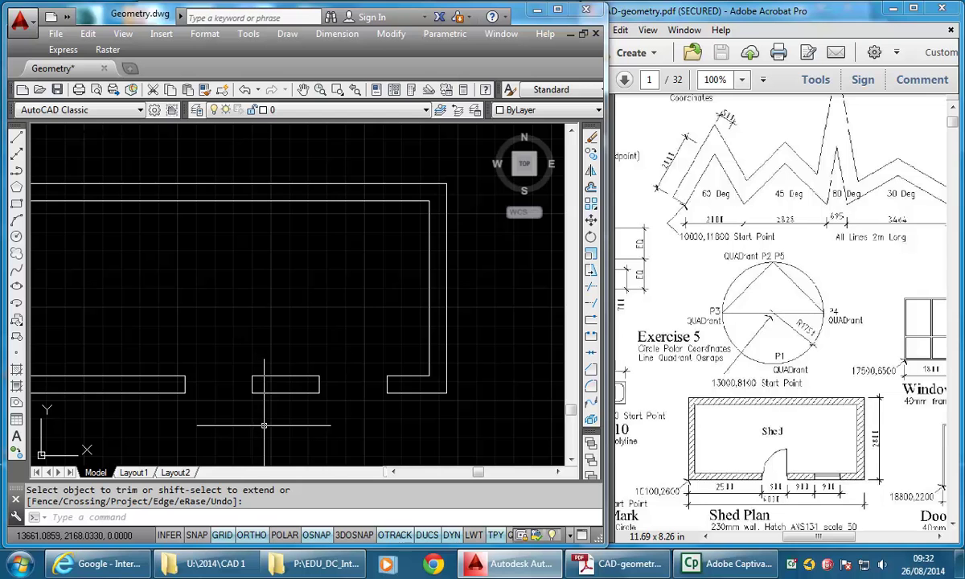
pyautogui.moveTo(231, 338); pyautogui.dragTo(265, 346, button='middle')
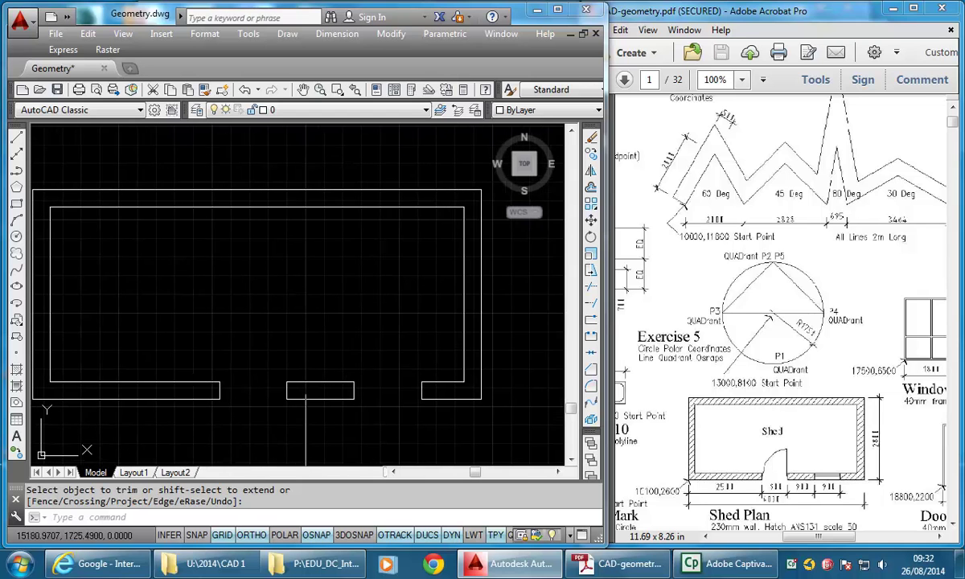
pyautogui.scroll(2, 259, 407)
pyautogui.moveTo(252, 284); pyautogui.dragTo(251, 319, button='middle')
pyautogui.click(288, 33)
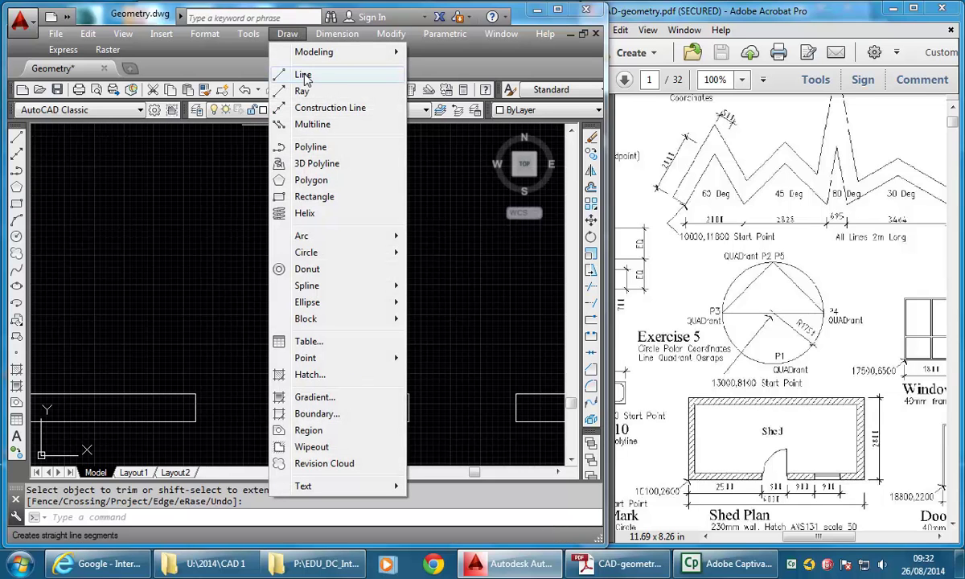
pyautogui.click(754, 487)
pyautogui.scroll(-1, 754, 486)
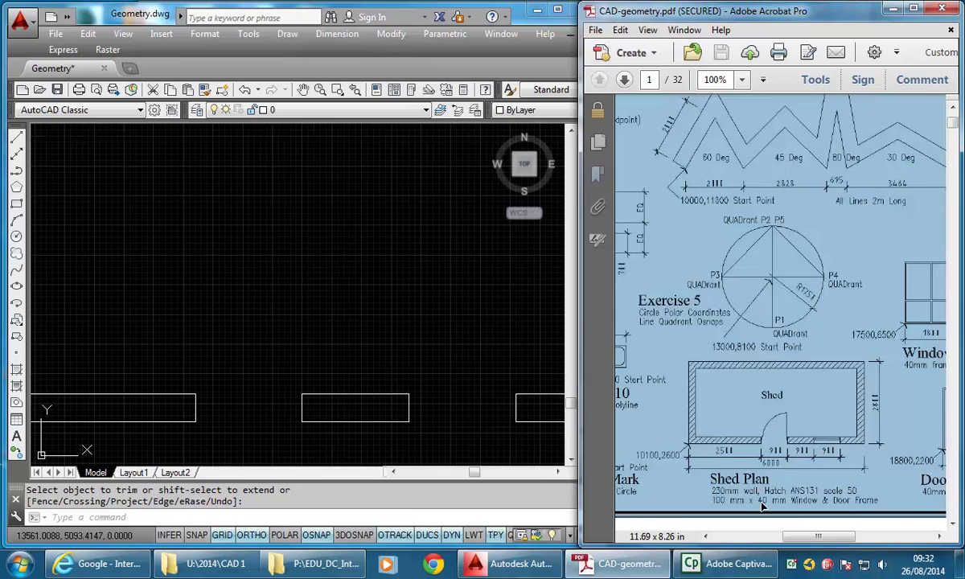
pyautogui.click(811, 516)
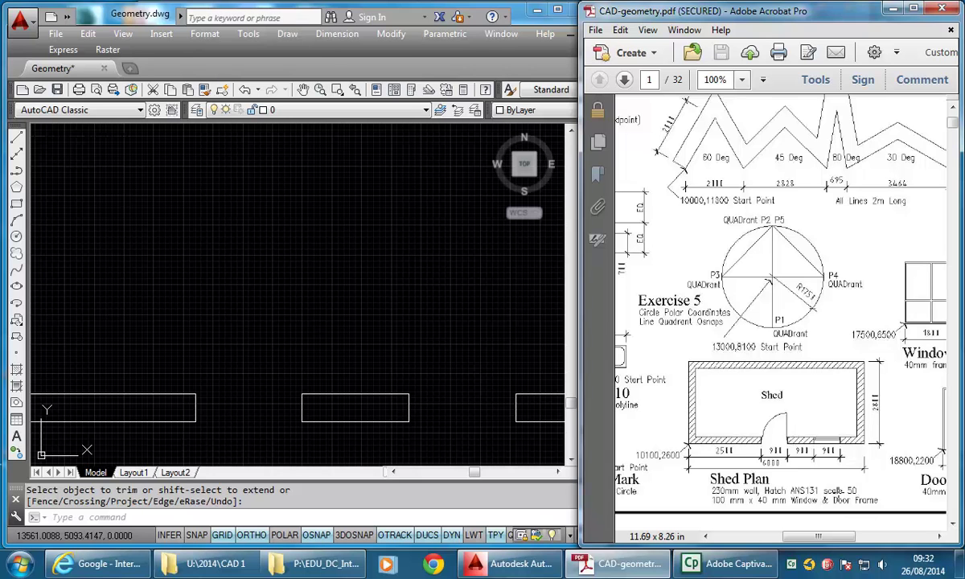
pyautogui.click(339, 300)
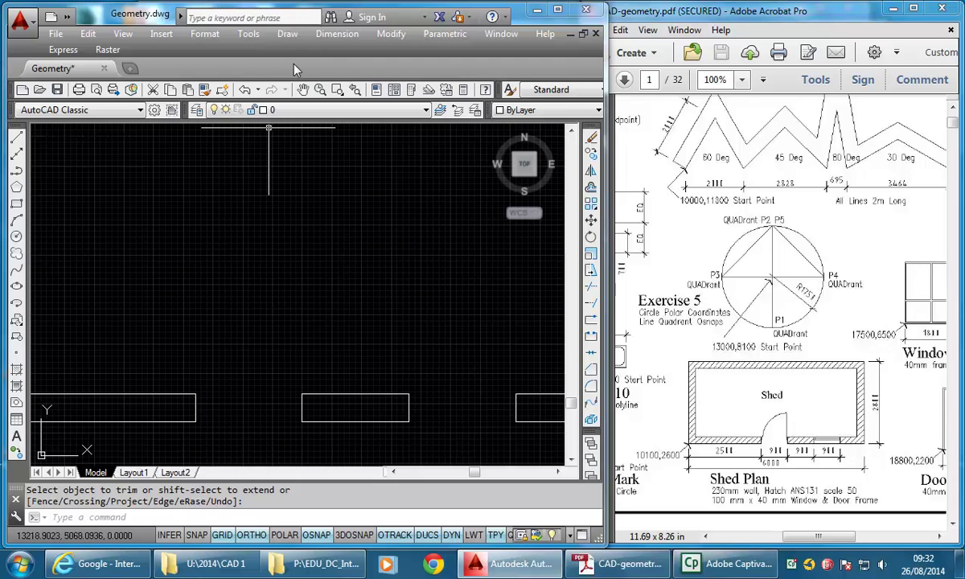
# Start a Line at the upper corner of the door opening's right jamb and draw its first segment 40 mm into the opening
pyautogui.click(287, 34)
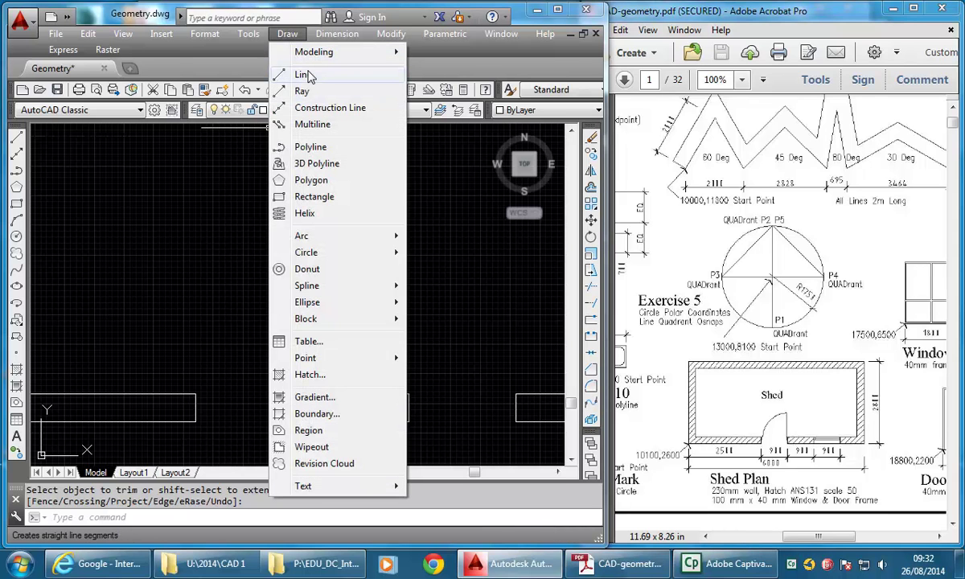
pyautogui.click(309, 76)
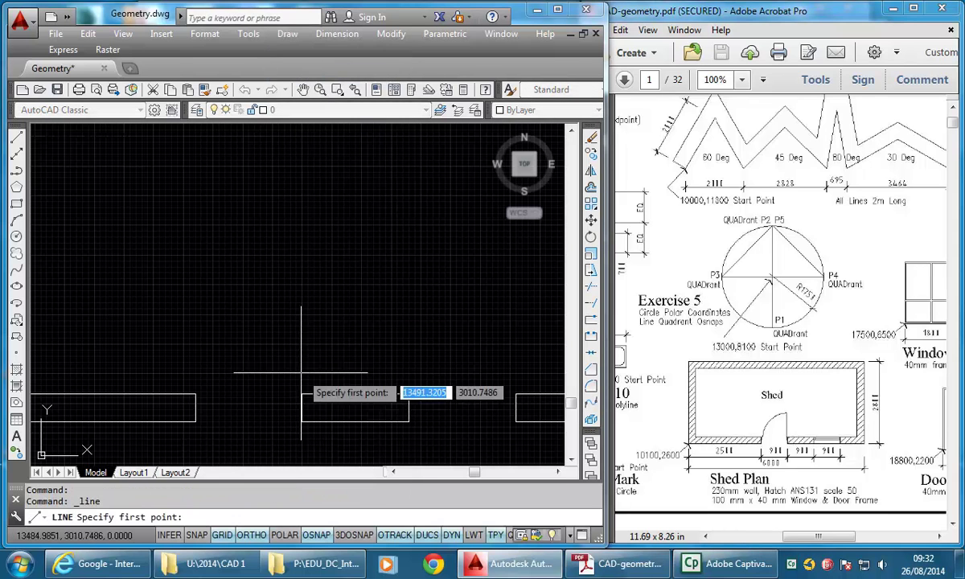
pyautogui.click(376, 338)
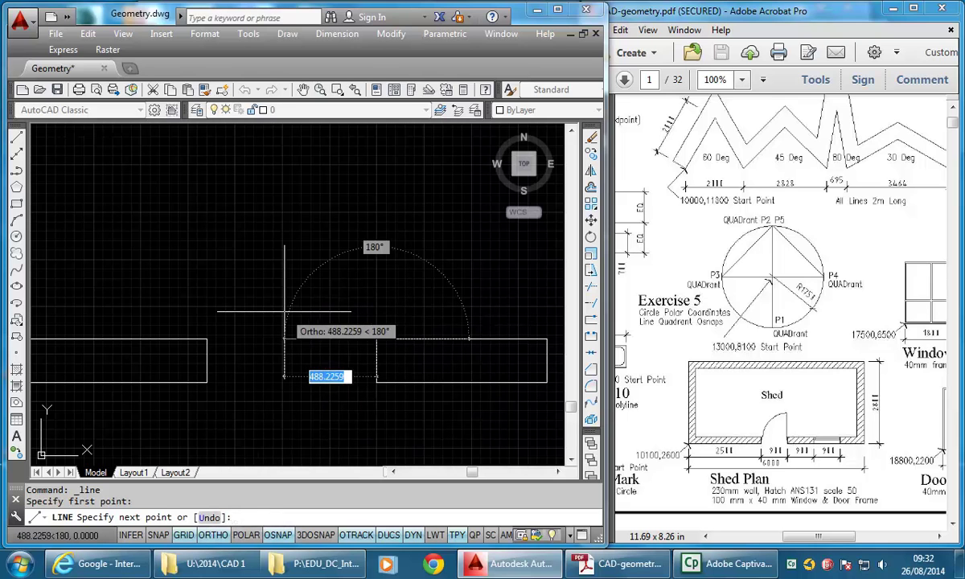
pyautogui.write('40')
pyautogui.press('Return')
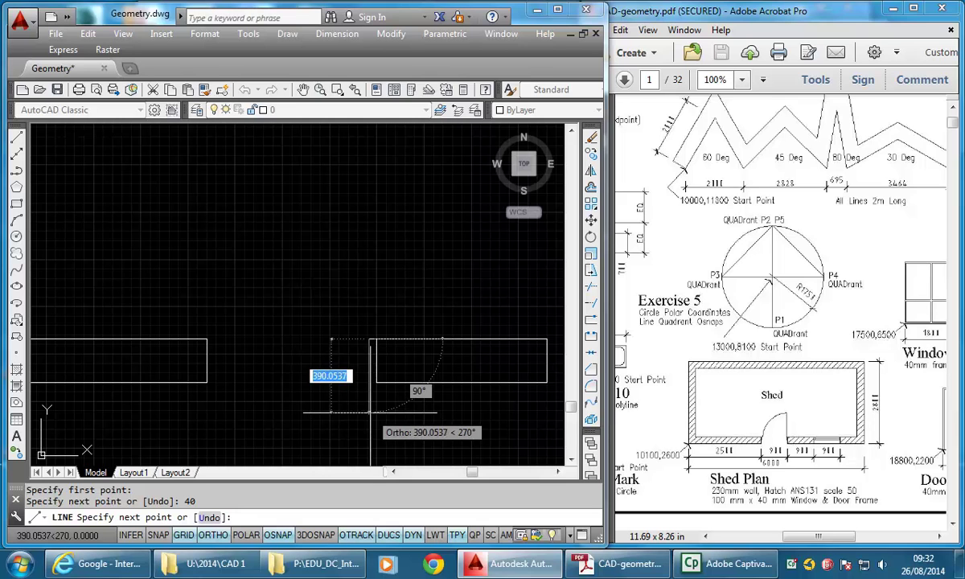
pyautogui.write('10')
pyautogui.press('Return')
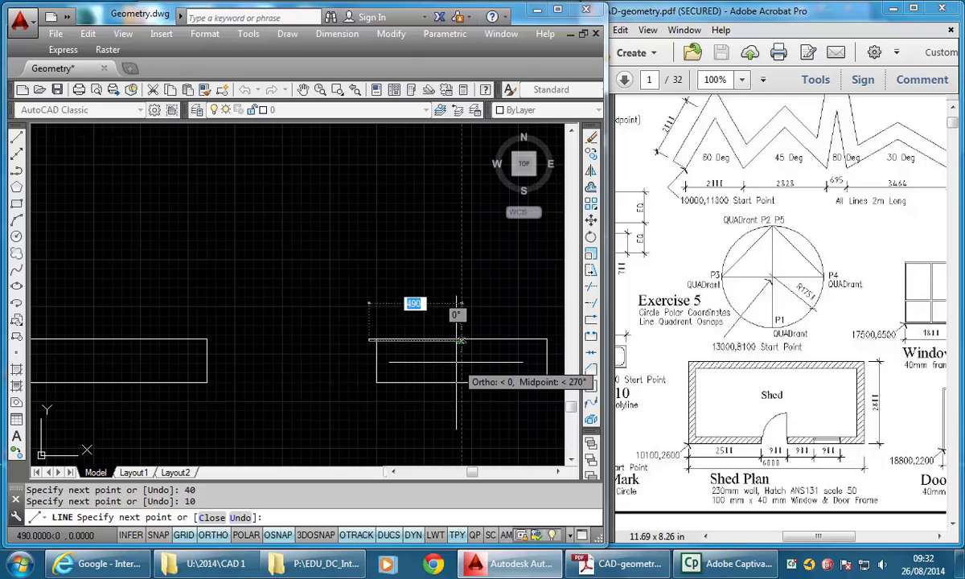
pyautogui.write('u')
pyautogui.press('Return')
# Complete the right door frame with a segment 100 mm down and one 40 mm back to the jamb
pyautogui.write('100')
pyautogui.press('Return')
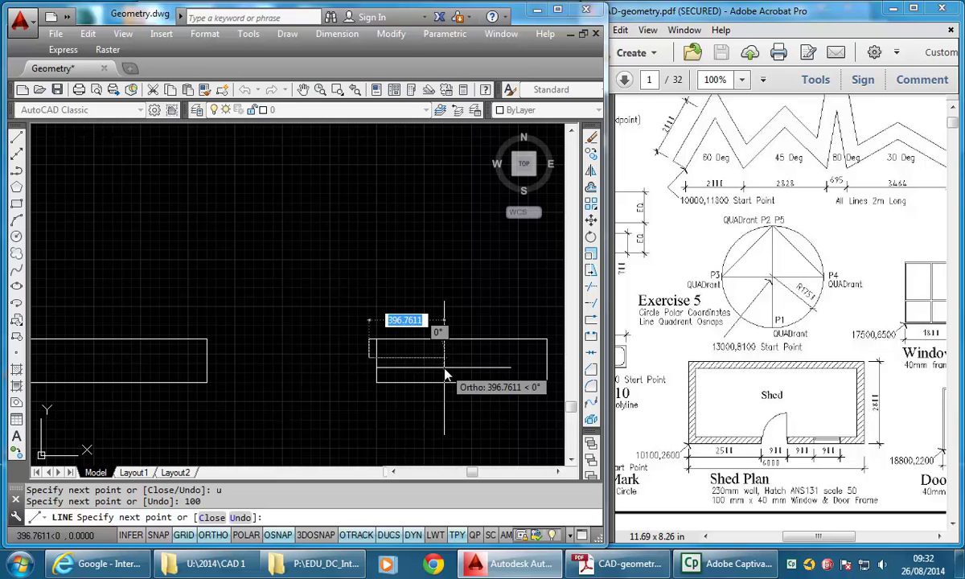
pyautogui.write('40')
pyautogui.press('Return')
pyautogui.press('Return')
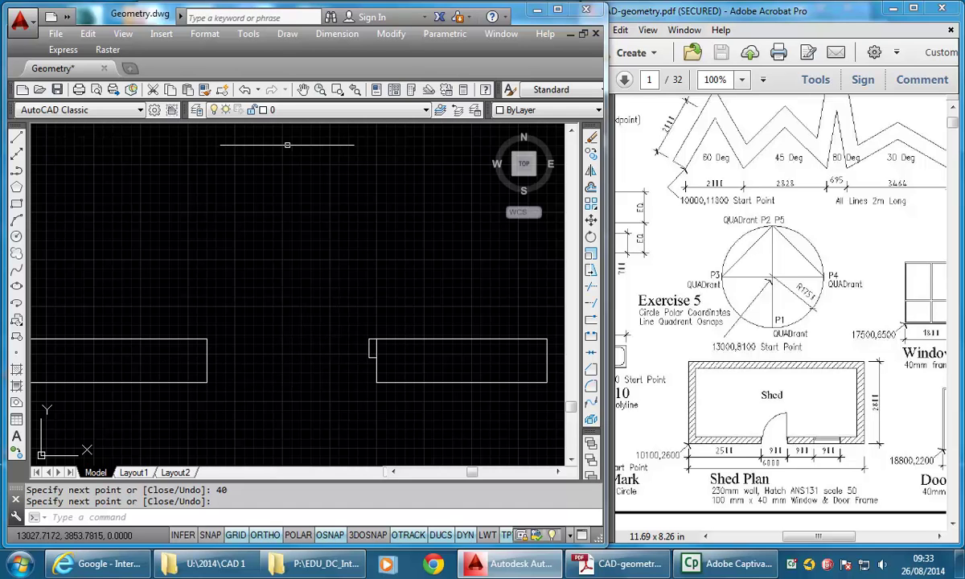
# Draw the left door frame from the upper corner of the left jamb with Line segments 40 mm right, 100 mm down and 40 mm back
pyautogui.click(287, 34)
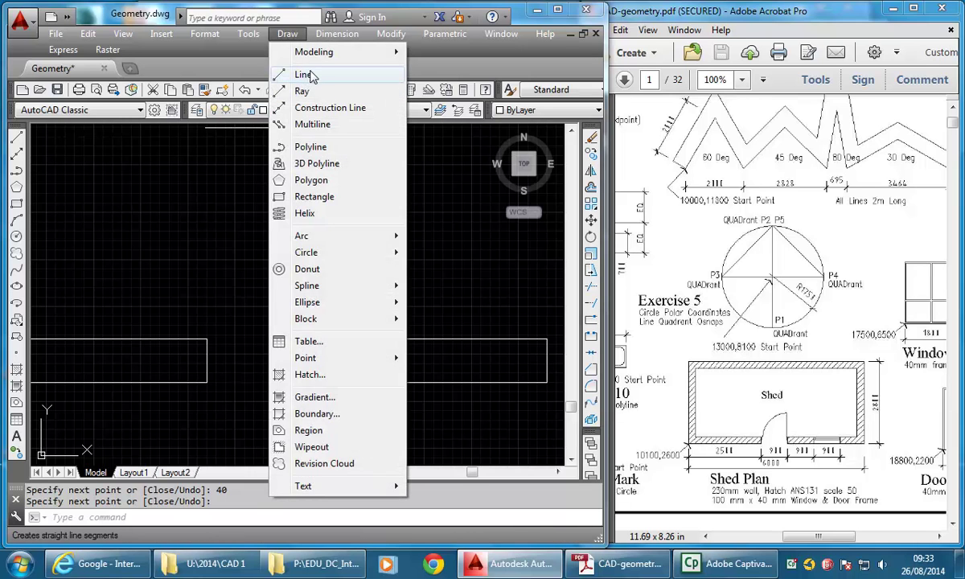
pyautogui.click(302, 74)
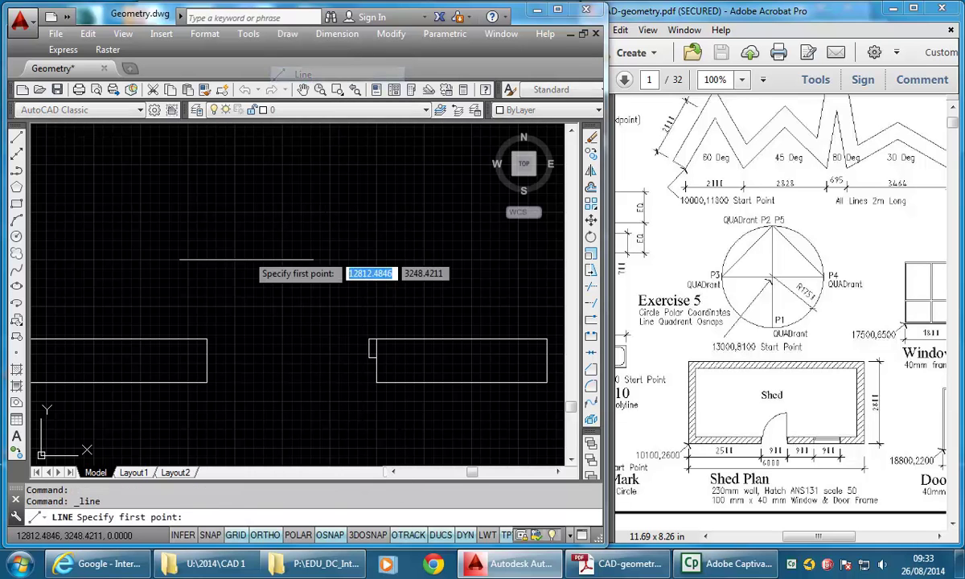
pyautogui.click(208, 339)
pyautogui.write('40')
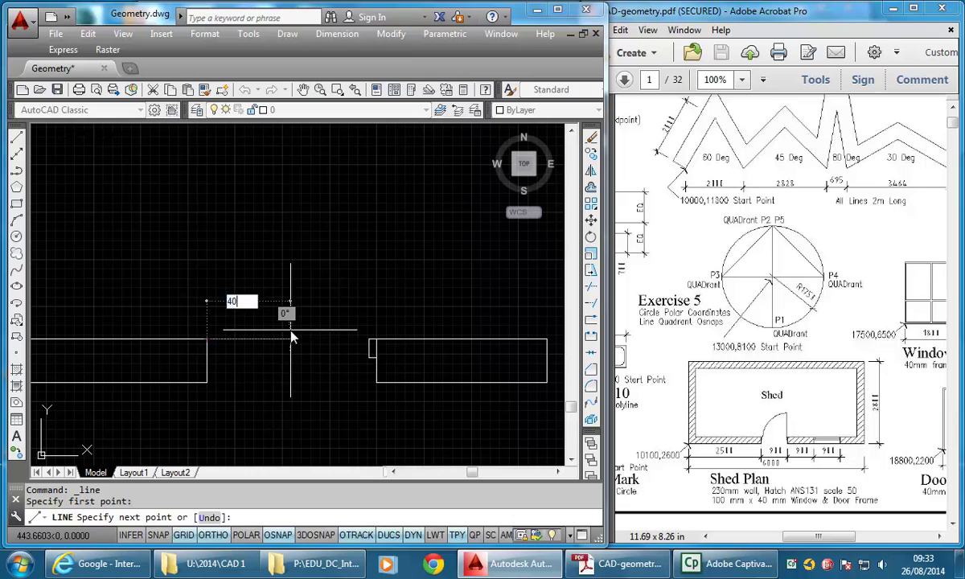
pyautogui.press('Return')
pyautogui.write('100')
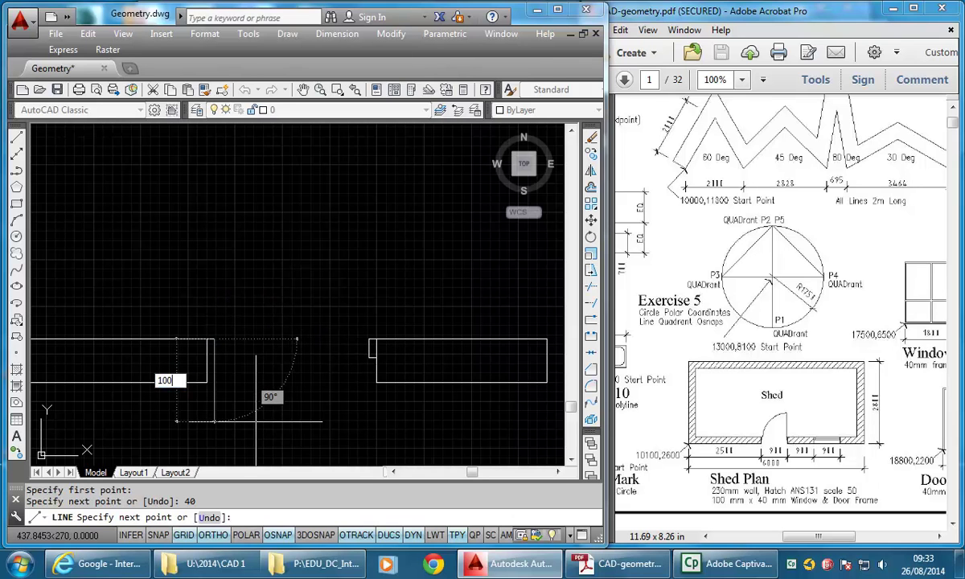
pyautogui.press('Return')
pyautogui.write('40')
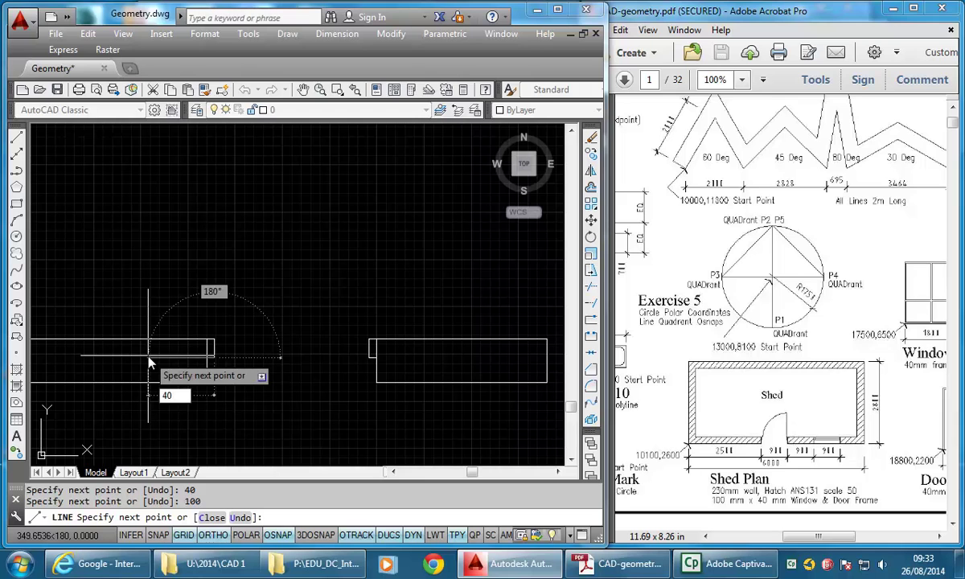
pyautogui.press('Return')
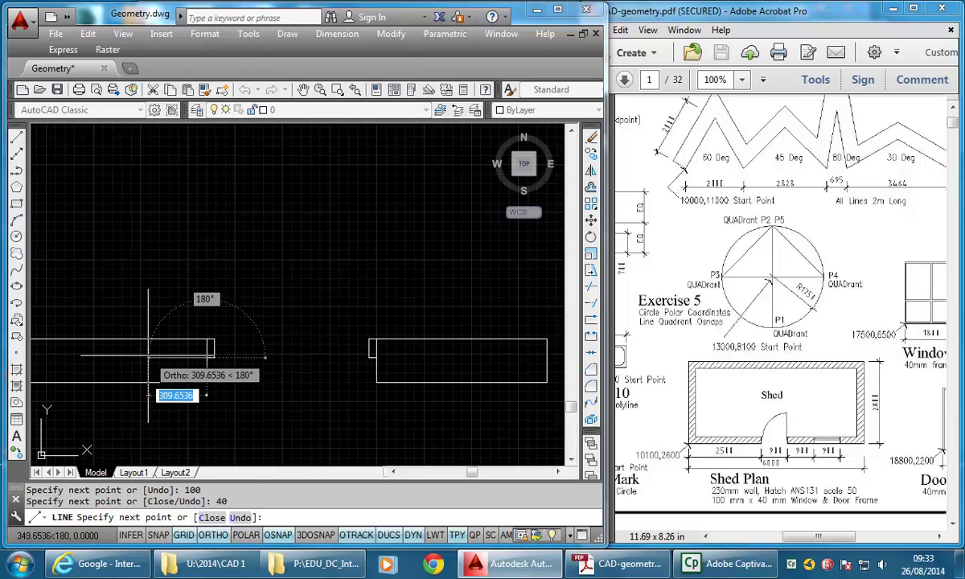
pyautogui.press('Return')
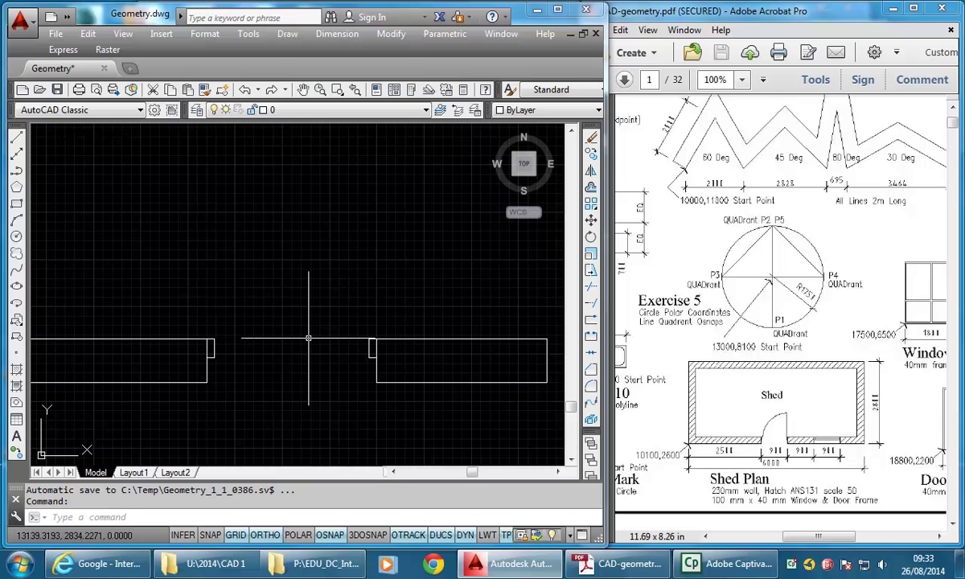
# Draw the open door leaf as an 820 mm vertical line up from the upper inner corner of the right door frame
pyautogui.scroll(2, 316, 308)
pyautogui.moveTo(317, 308); pyautogui.dragTo(311, 325, button='middle')
pyautogui.scroll(-3, 312, 324)
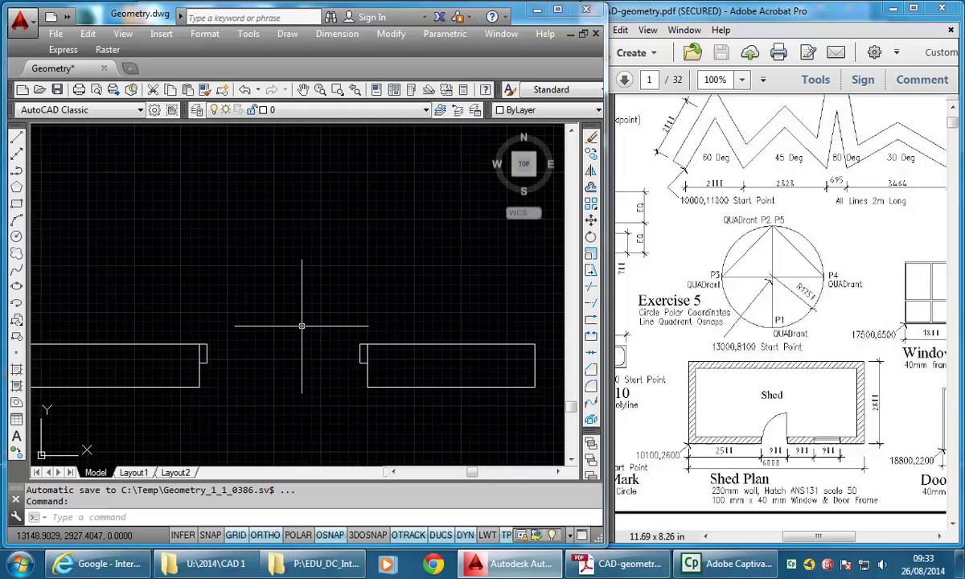
pyautogui.click(287, 35)
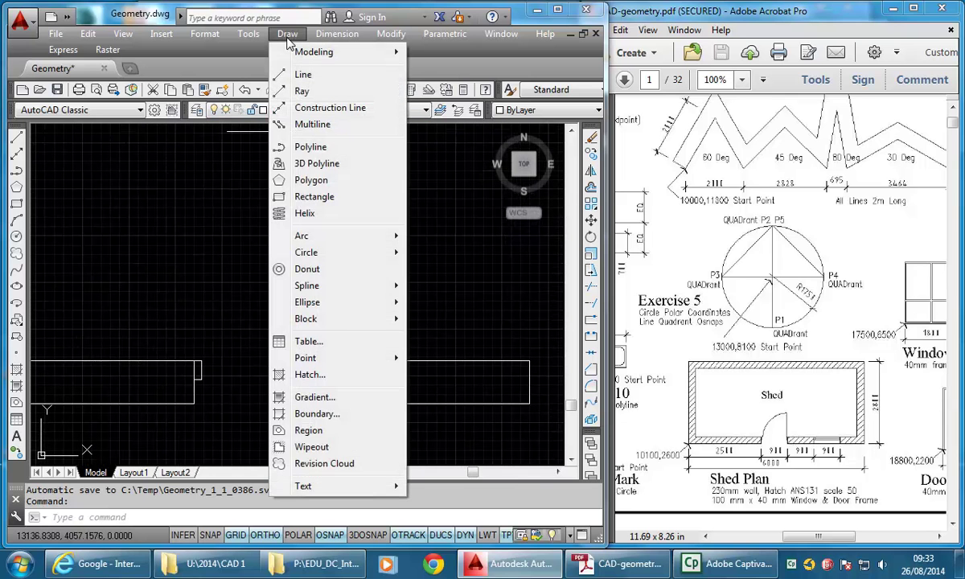
pyautogui.click(287, 35)
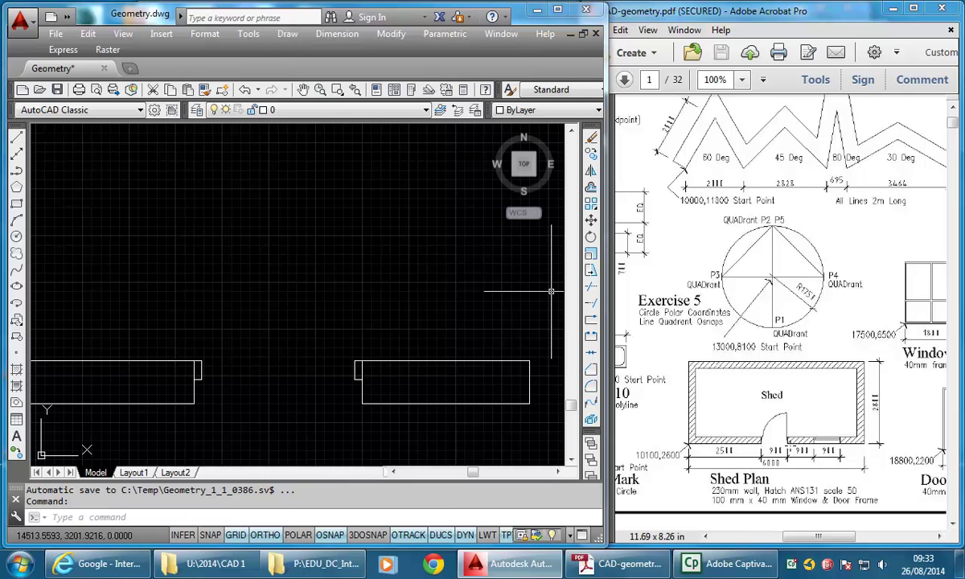
pyautogui.click(291, 35)
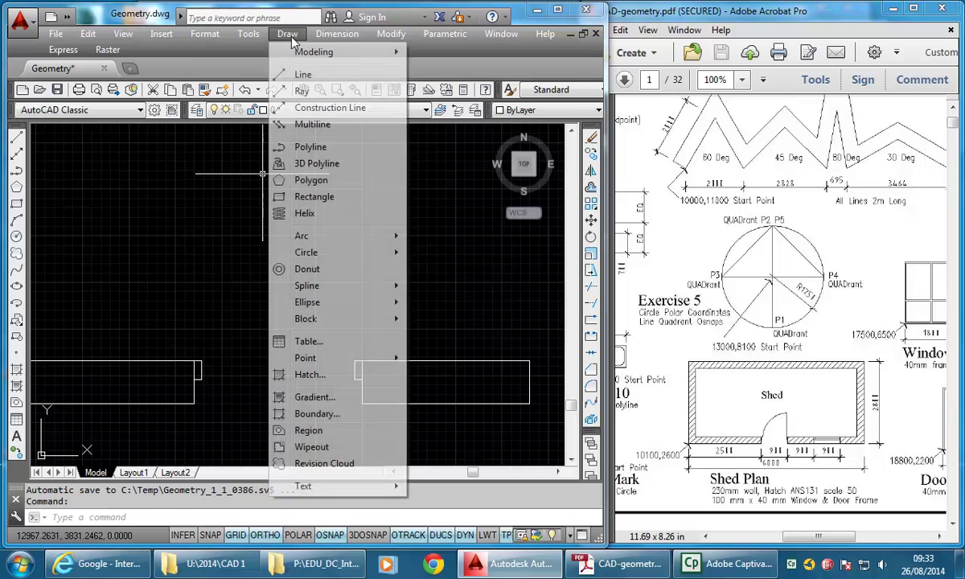
pyautogui.click(302, 75)
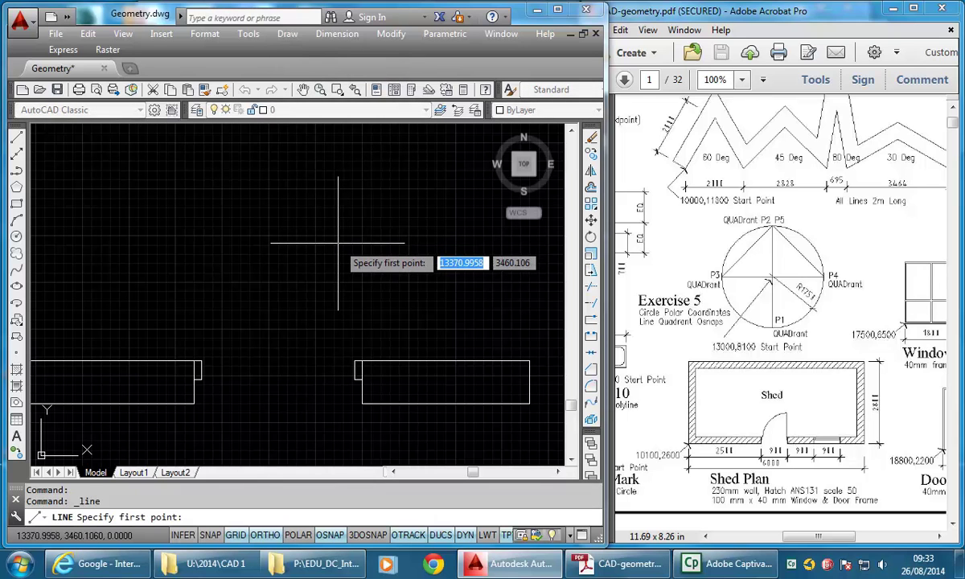
pyautogui.click(354, 360)
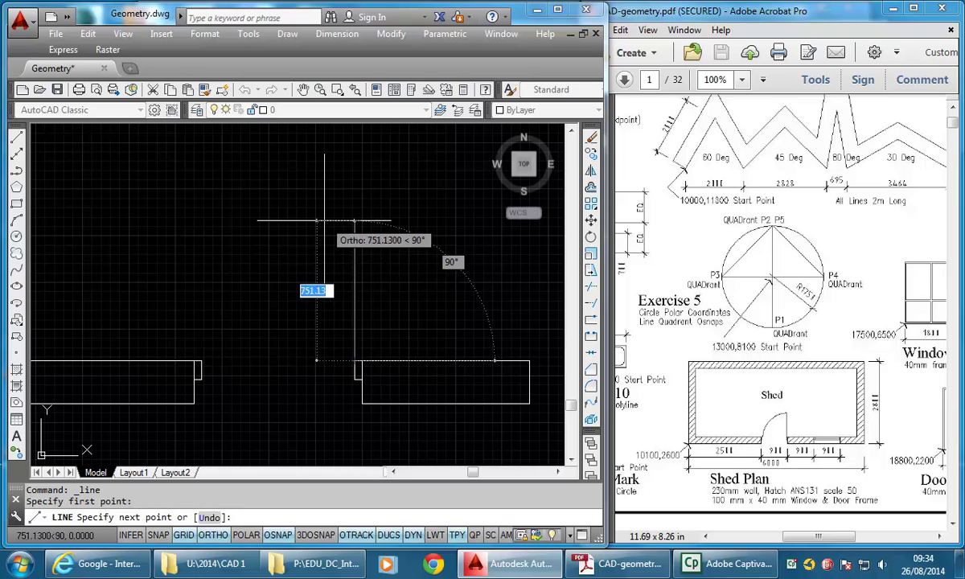
pyautogui.write('820')
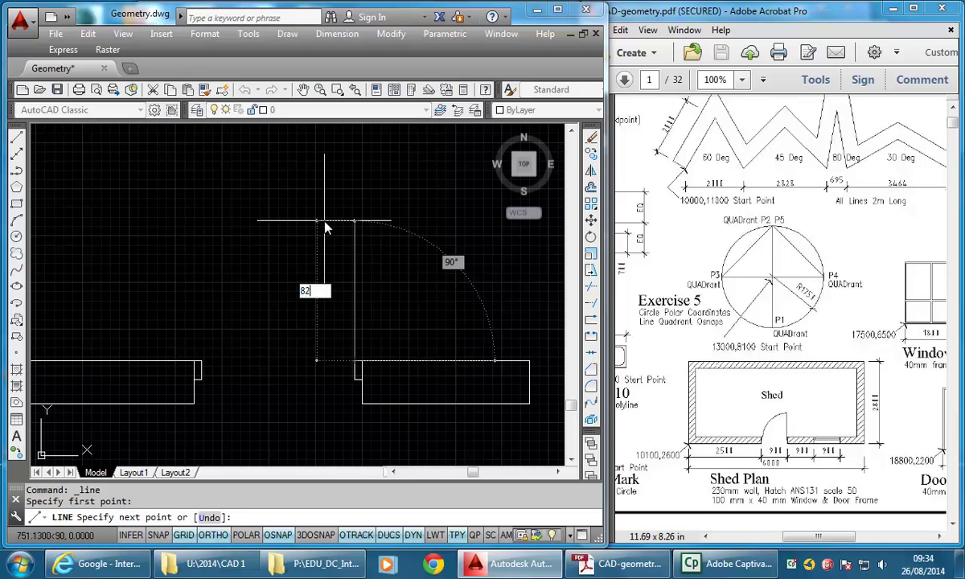
pyautogui.press('Return')
pyautogui.press('Return')
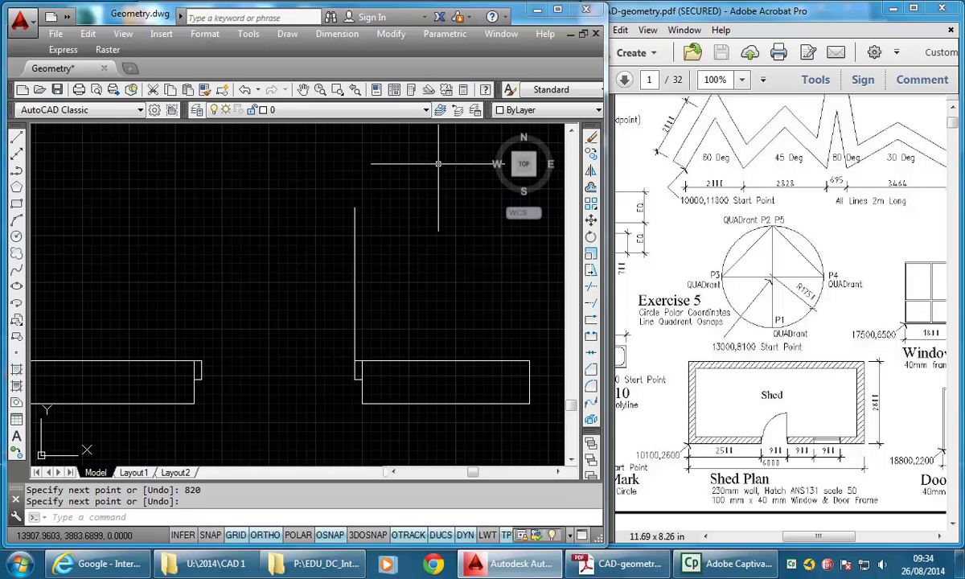
# Try the door swing as a Start, Center, End arc from the leaf's tip to the left frame corner with Ortho off, and erase it
pyautogui.click(287, 34)
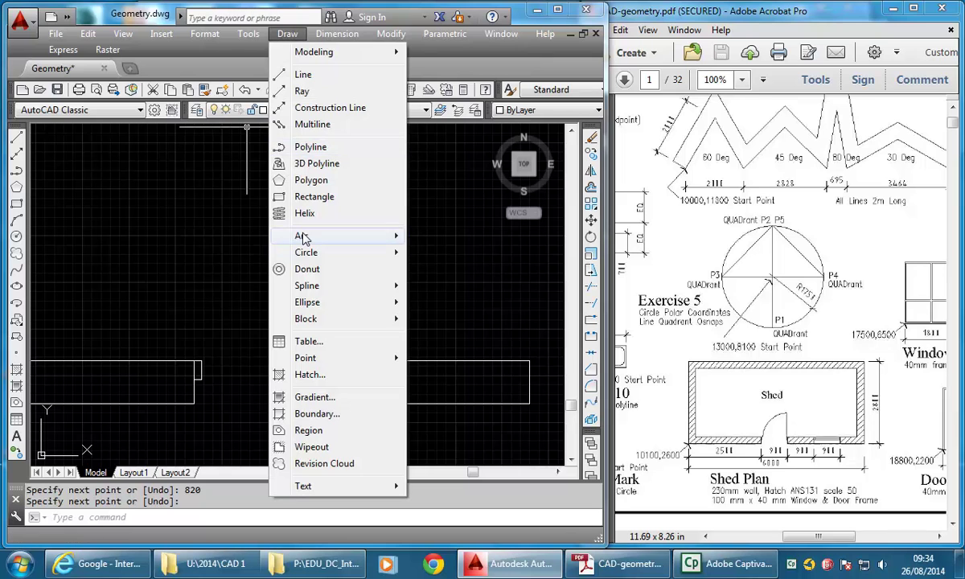
pyautogui.moveTo(345, 238)
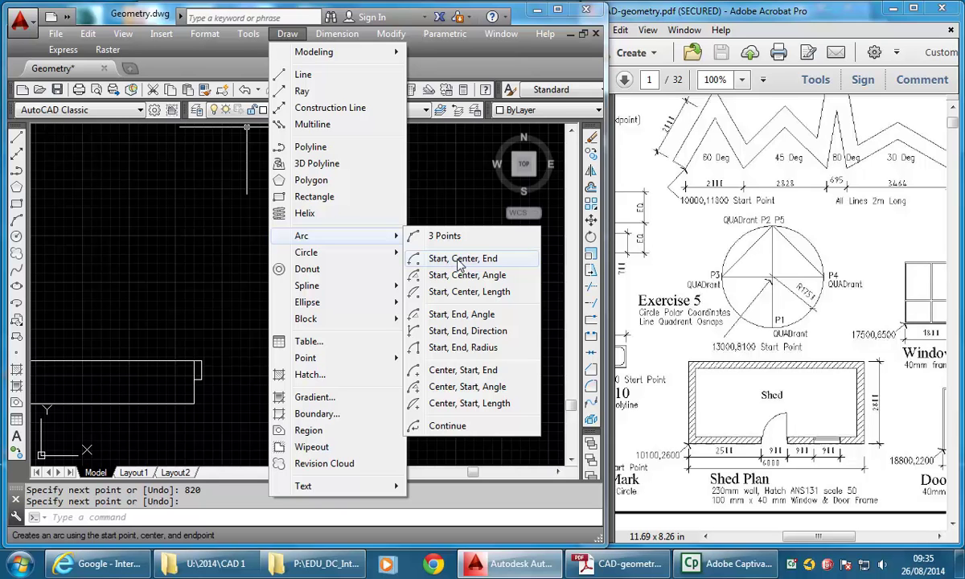
pyautogui.click(461, 259)
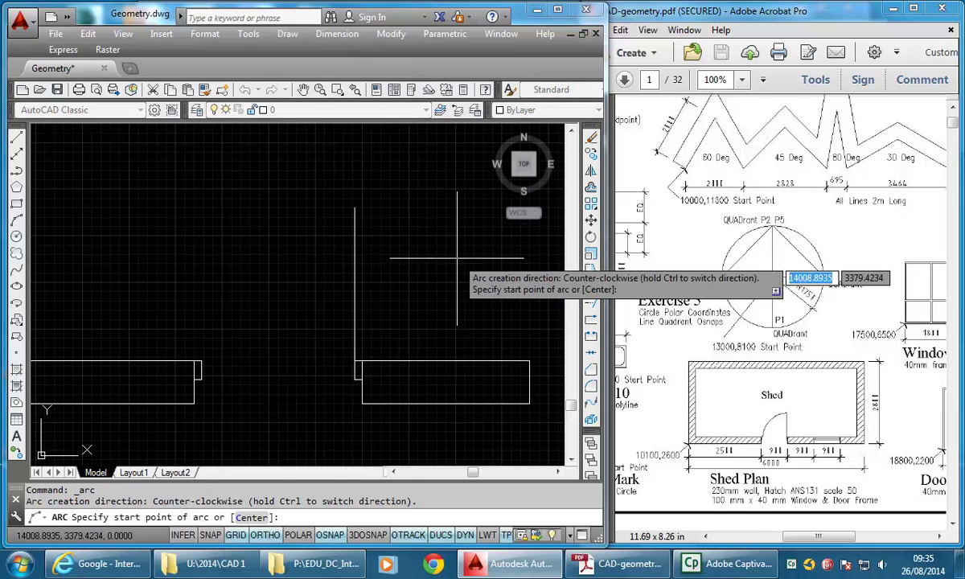
pyautogui.click(355, 208)
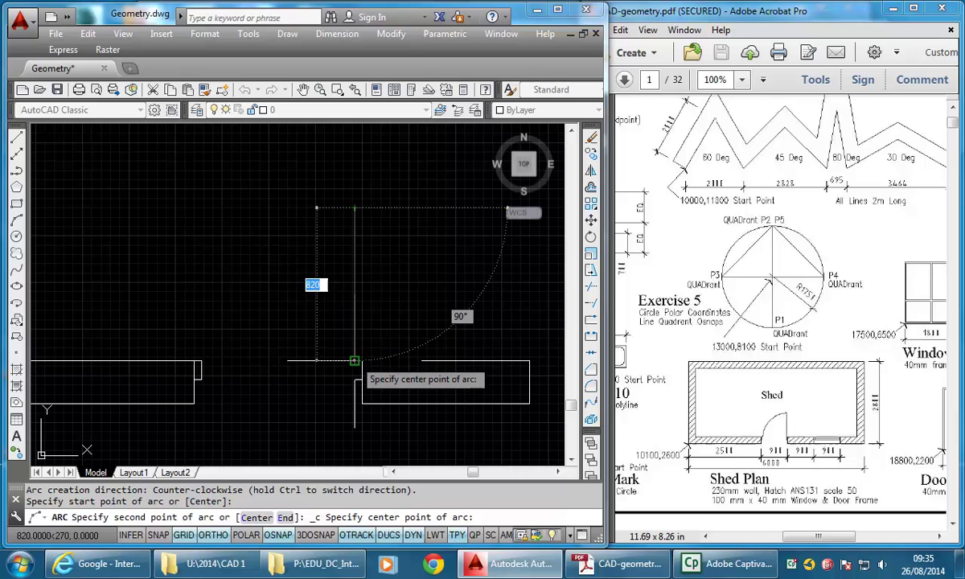
pyautogui.click(355, 361)
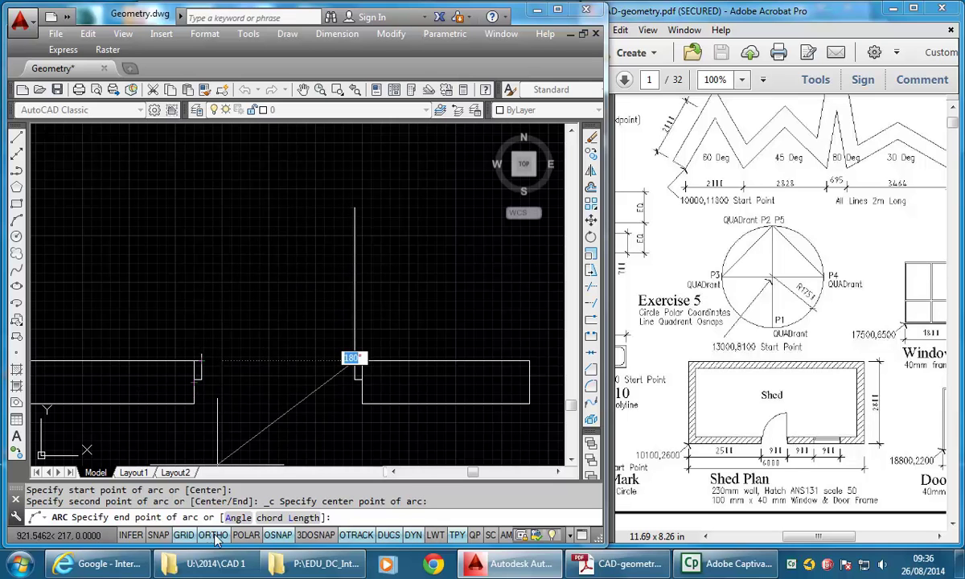
pyautogui.press('F8')
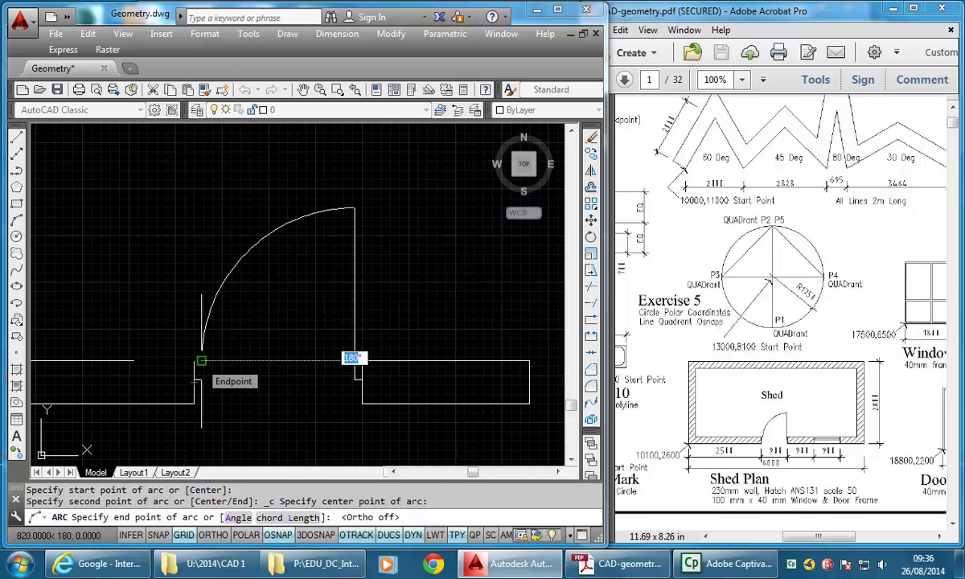
pyautogui.click(201, 361)
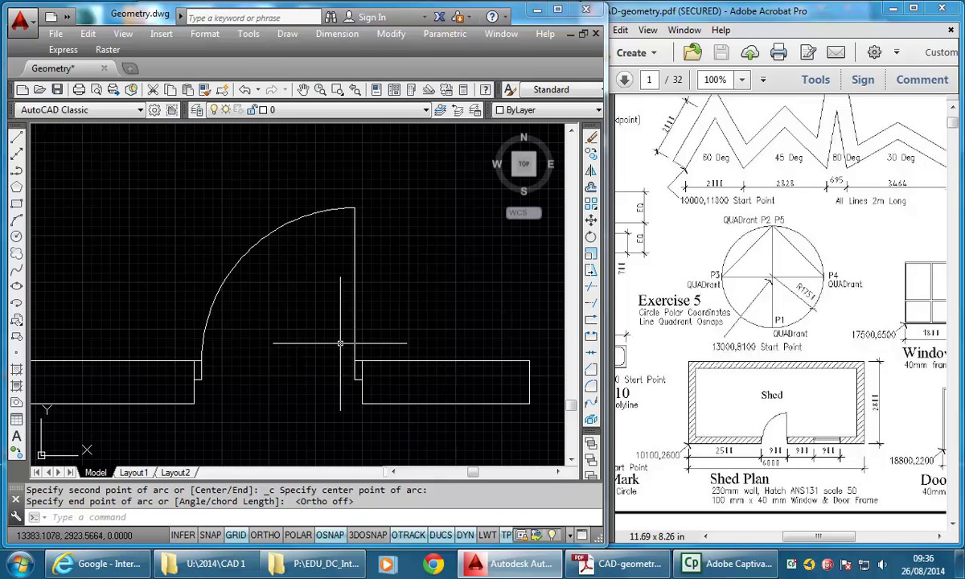
pyautogui.click(234, 262)
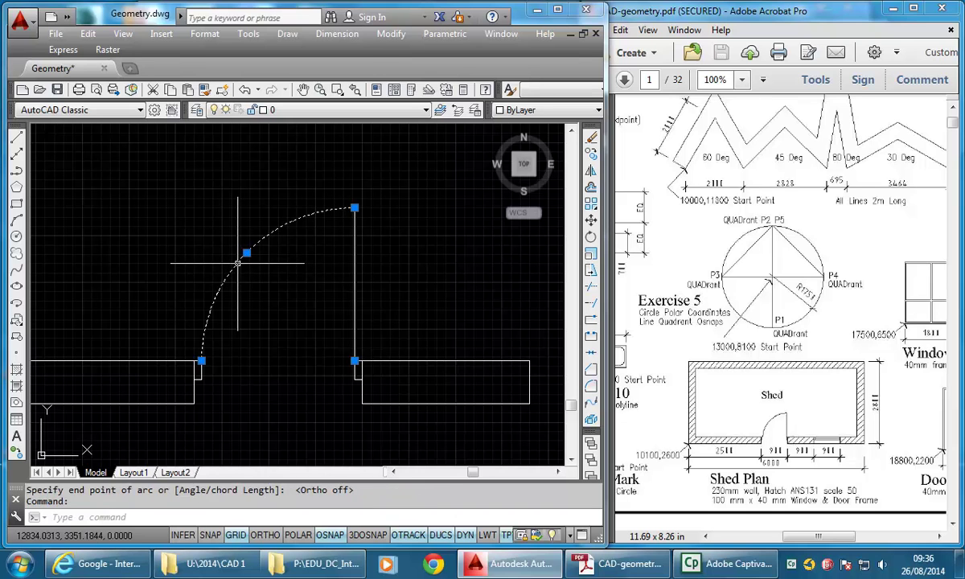
pyautogui.press('Delete')
# Draw a Center, Radius circle centred on the door leaf's lower end, with its radius reaching the leaf's upper end
pyautogui.click(287, 33)
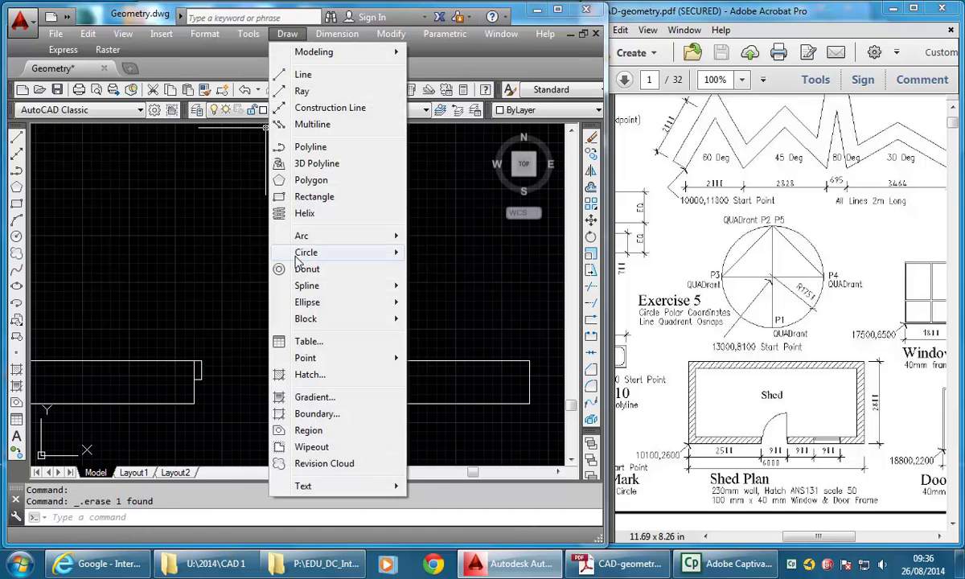
pyautogui.moveTo(377, 252)
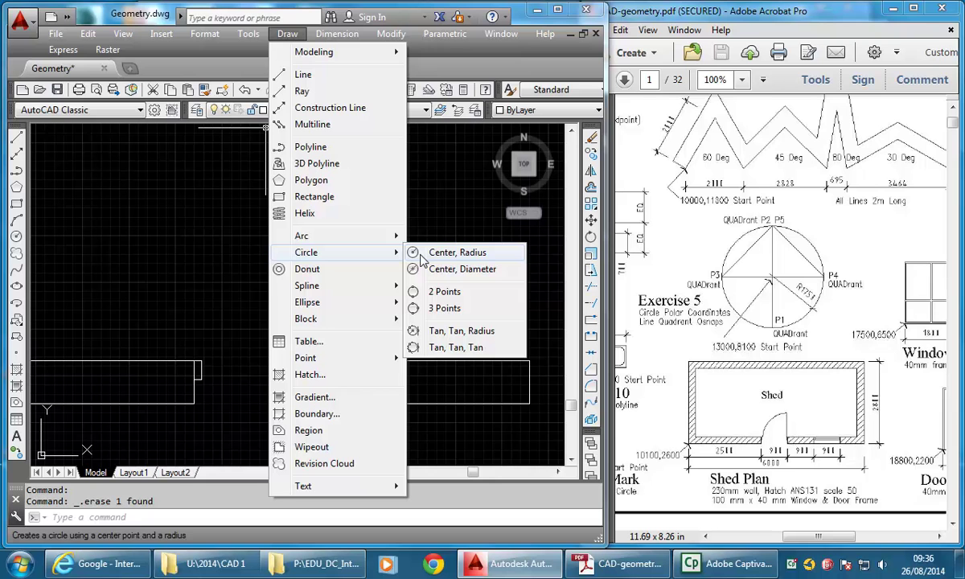
pyautogui.click(455, 252)
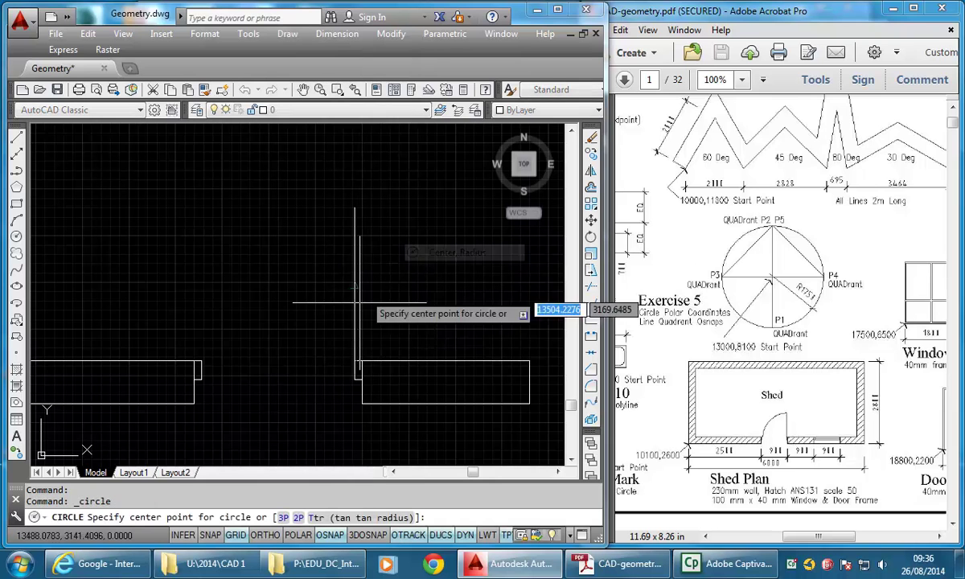
pyautogui.click(354, 361)
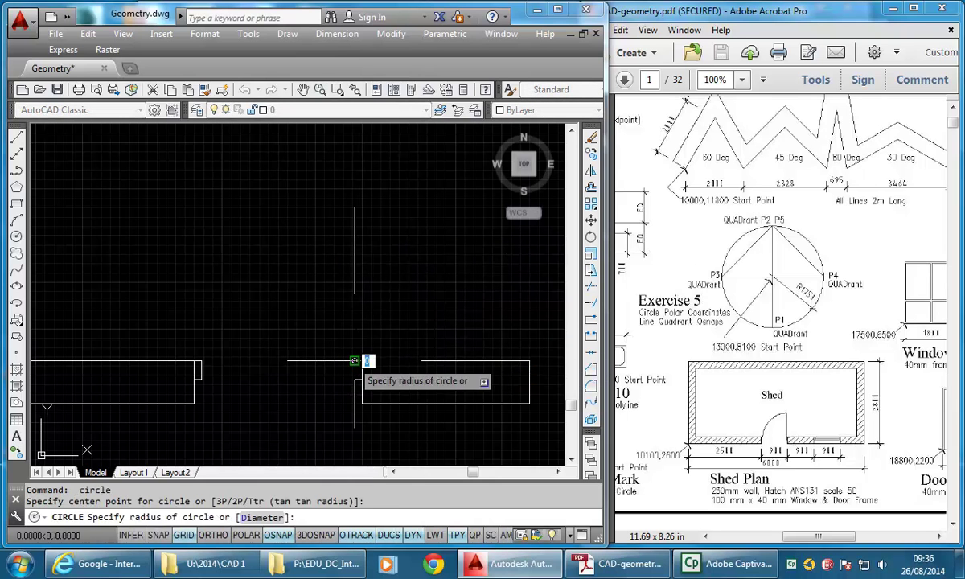
pyautogui.click(353, 207)
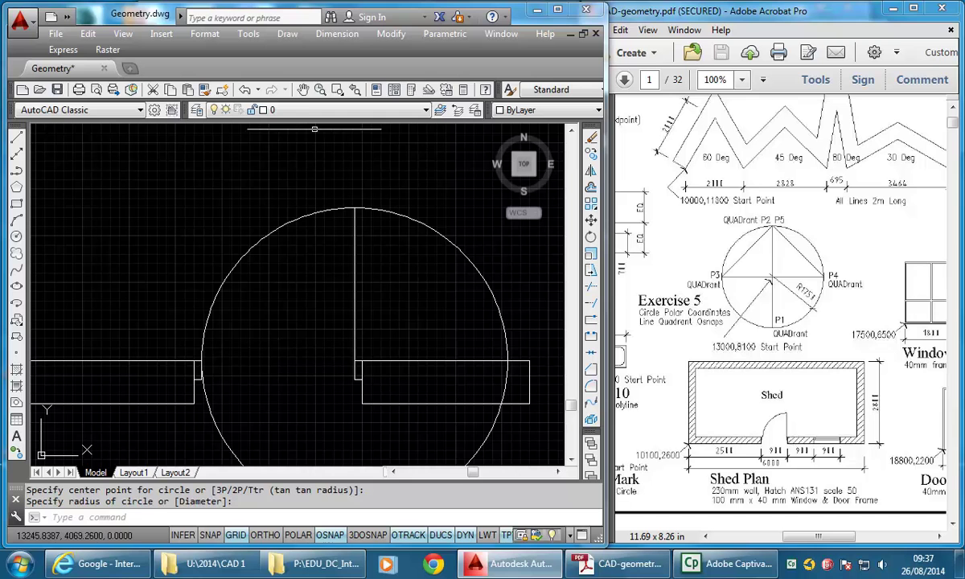
# Trim the circle to a quarter-arc door swing, using the door leaf and the left frame's upper edge as cutting edges
pyautogui.click(391, 34)
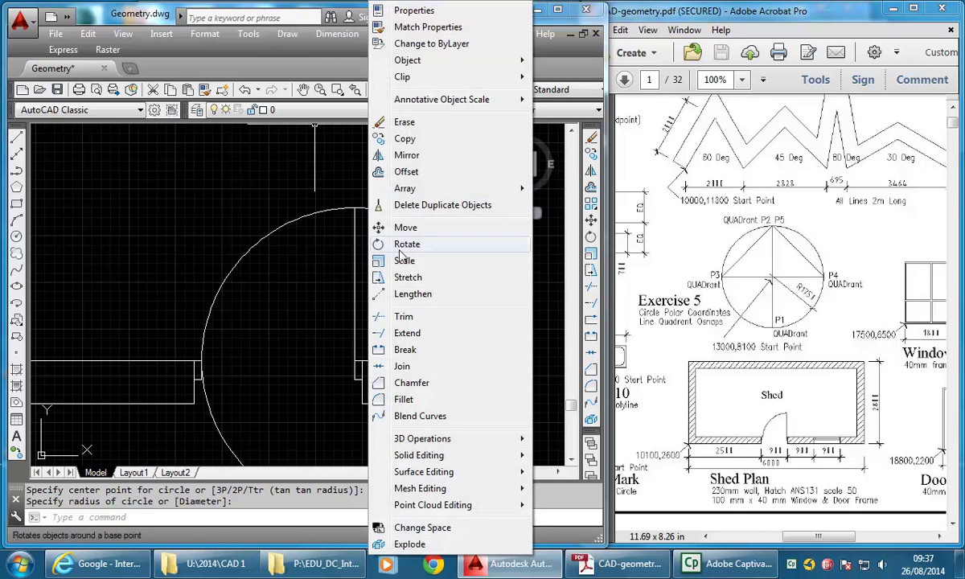
pyautogui.click(404, 316)
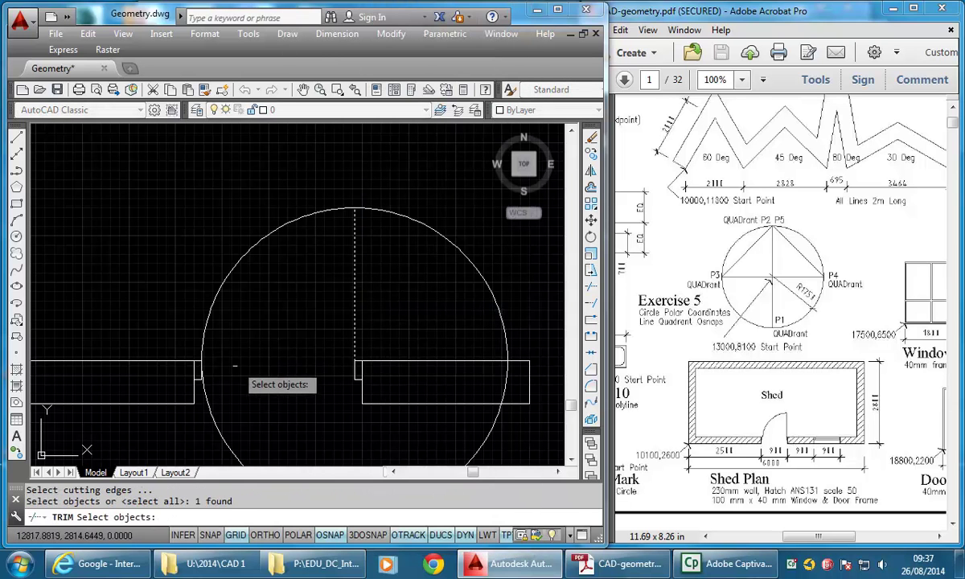
pyautogui.click(170, 332)
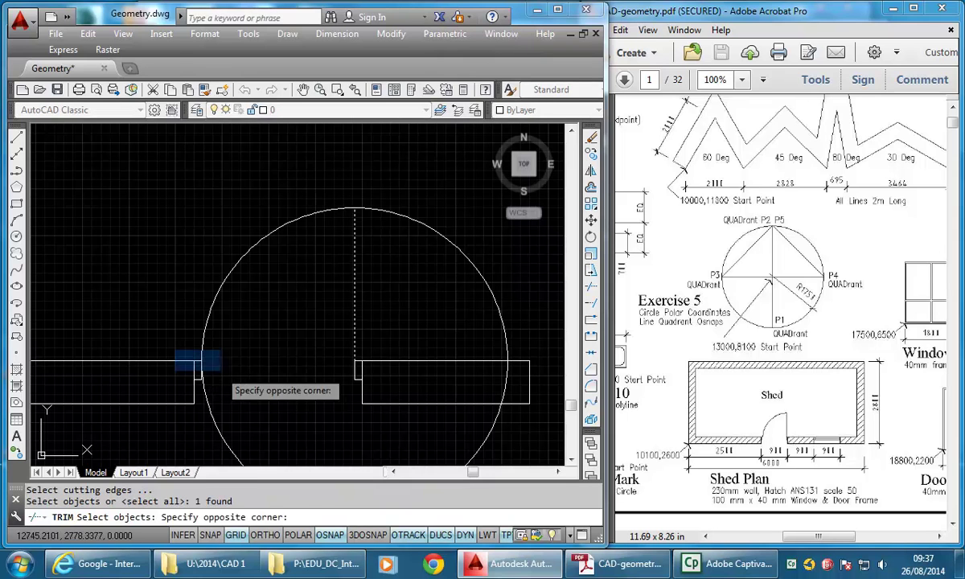
pyautogui.click(209, 354)
pyautogui.press('Return')
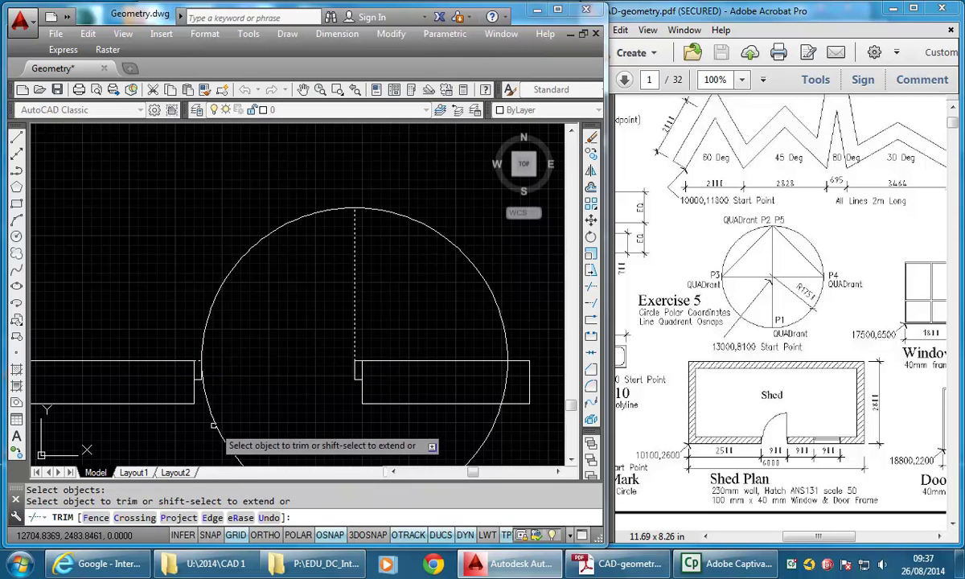
pyautogui.click(209, 399)
pyautogui.press('Return')
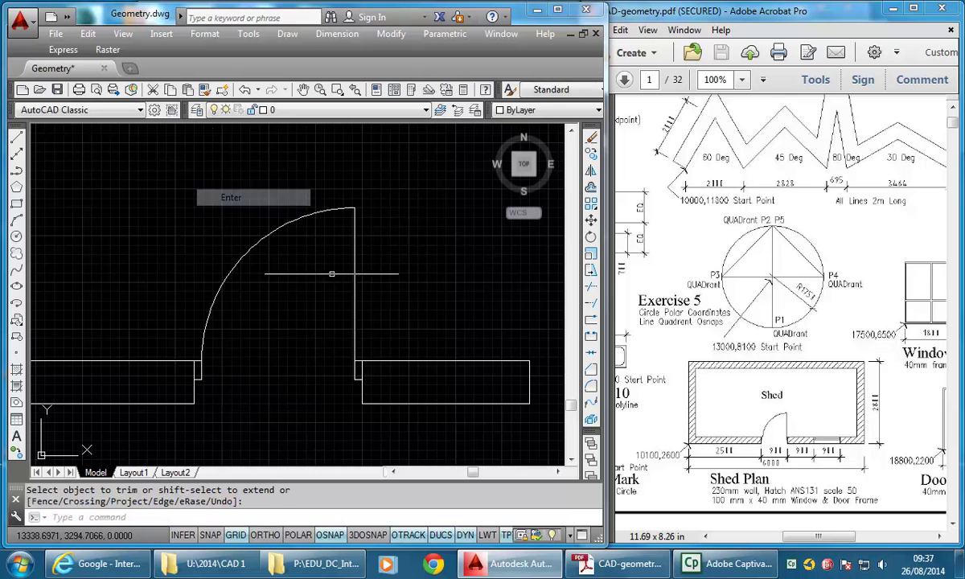
# Copy both door frames into the window opening, from the door's lower left jamb corner to the window's lower left jamb corner
pyautogui.scroll(-2, 291, 333)
pyautogui.moveTo(247, 237); pyautogui.dragTo(342, 286, button='middle')
pyautogui.scroll(2, 354, 338)
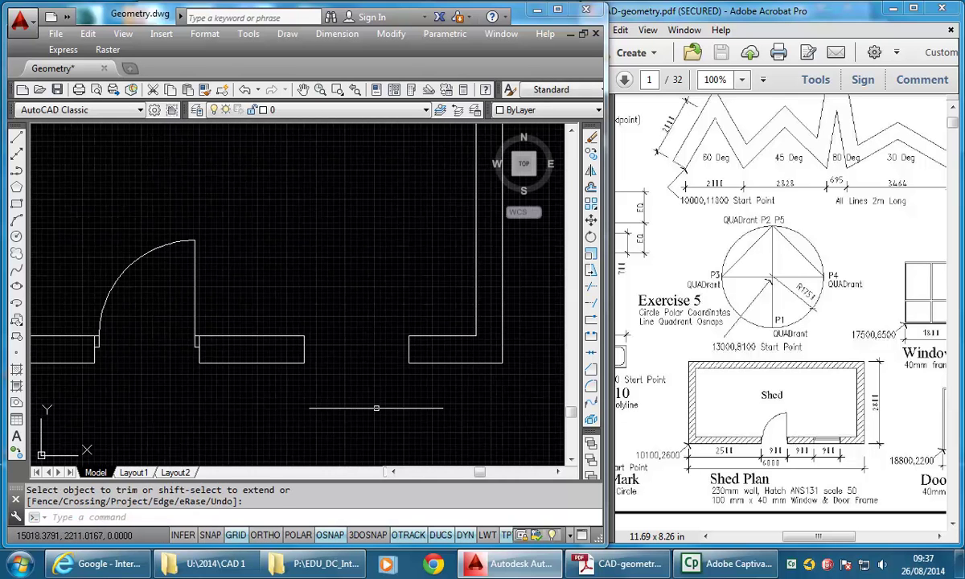
pyautogui.moveTo(286, 355); pyautogui.dragTo(385, 352, button='middle')
pyautogui.scroll(-2, 394, 338)
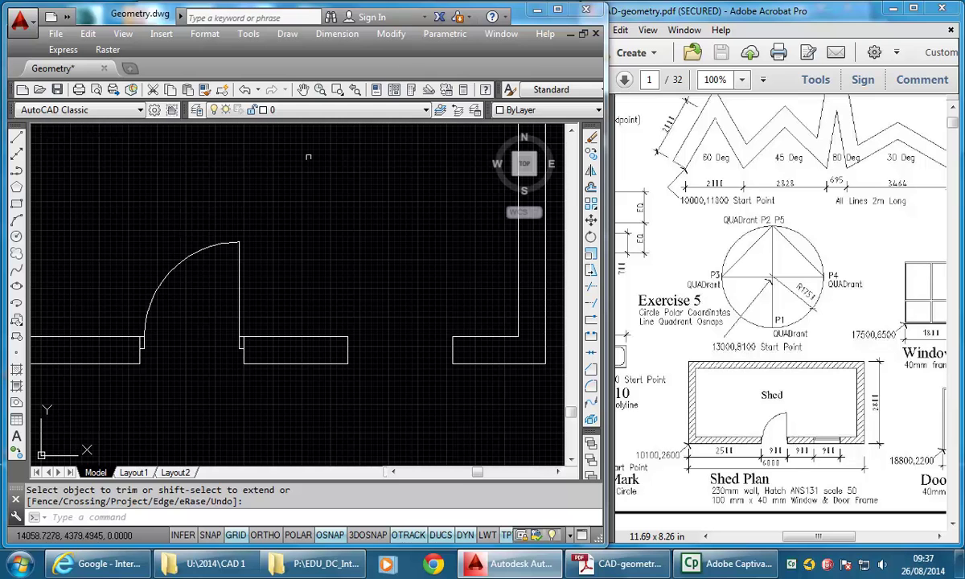
pyautogui.click(390, 34)
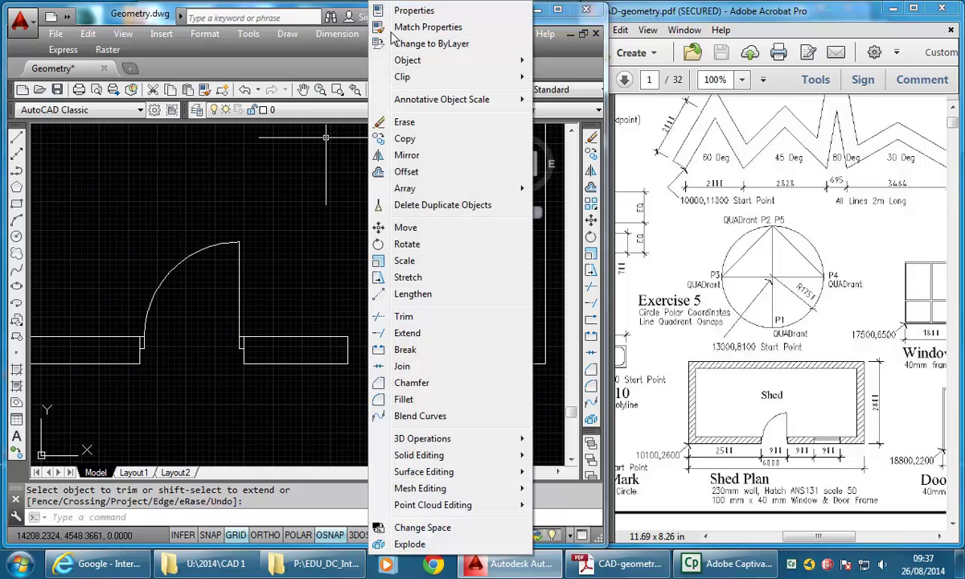
pyautogui.click(405, 141)
pyautogui.click(111, 319)
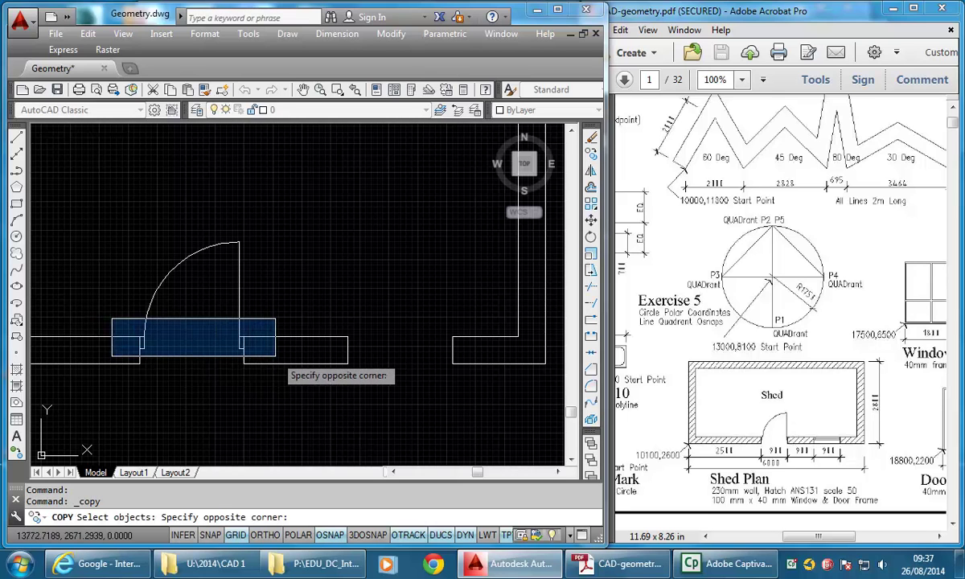
pyautogui.click(275, 355)
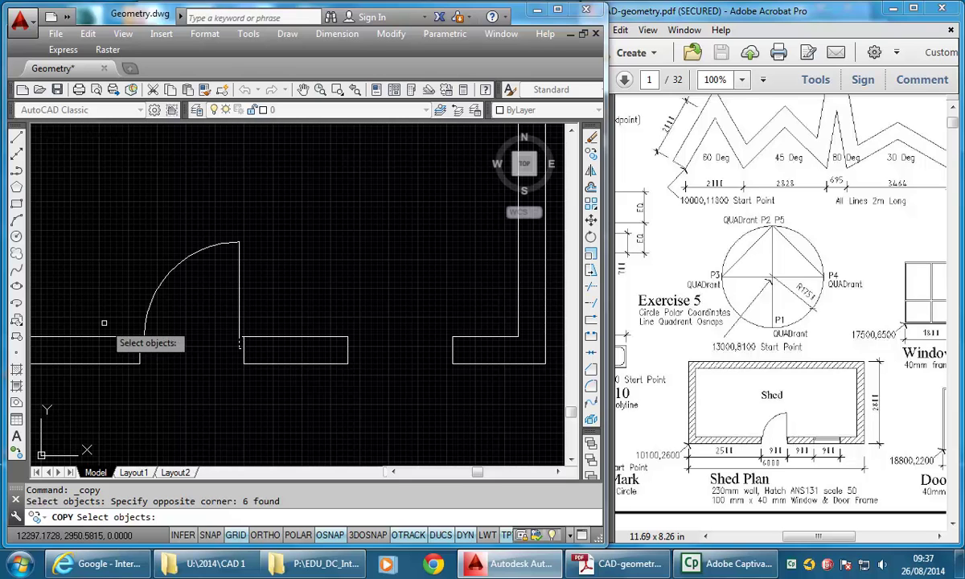
pyautogui.click(267, 321)
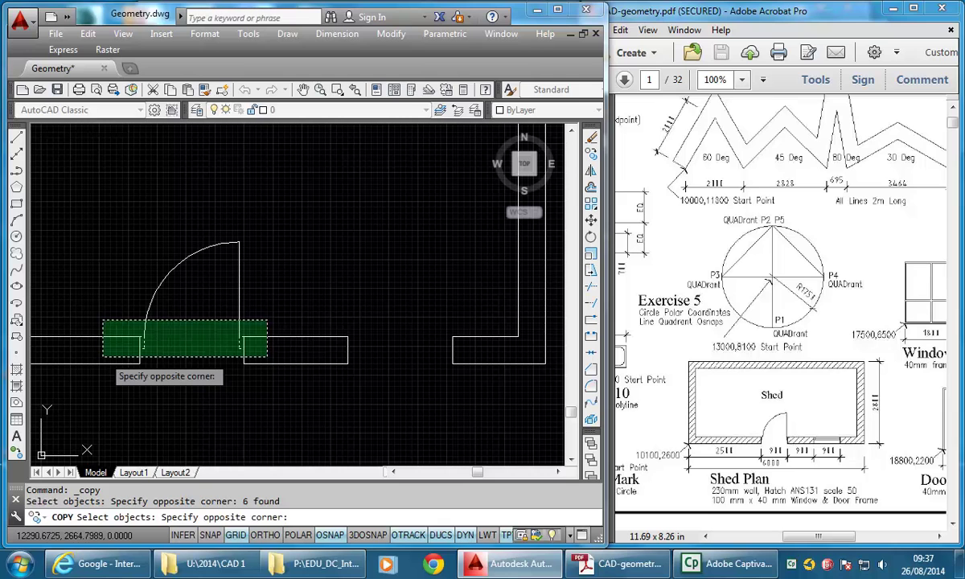
pyautogui.click(296, 305)
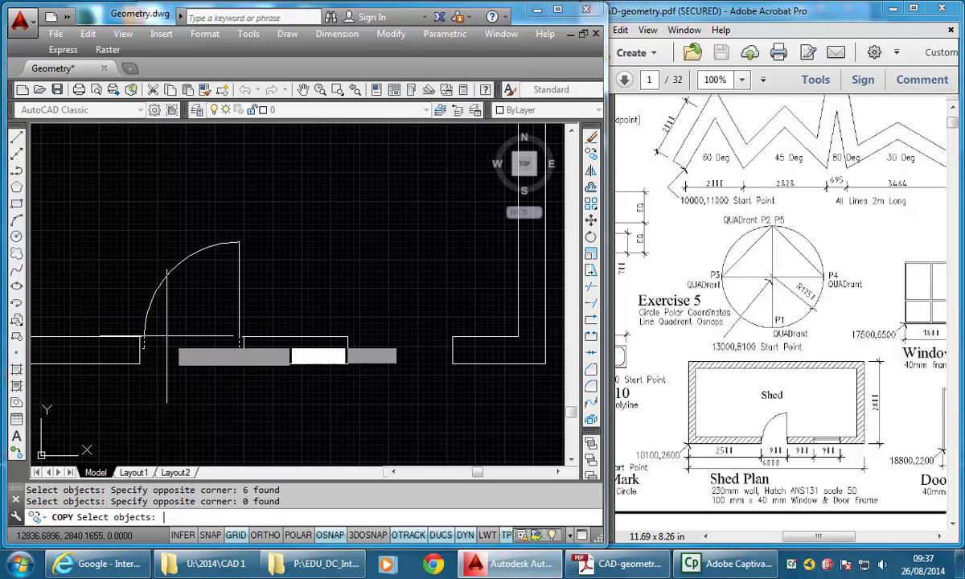
pyautogui.press('Return')
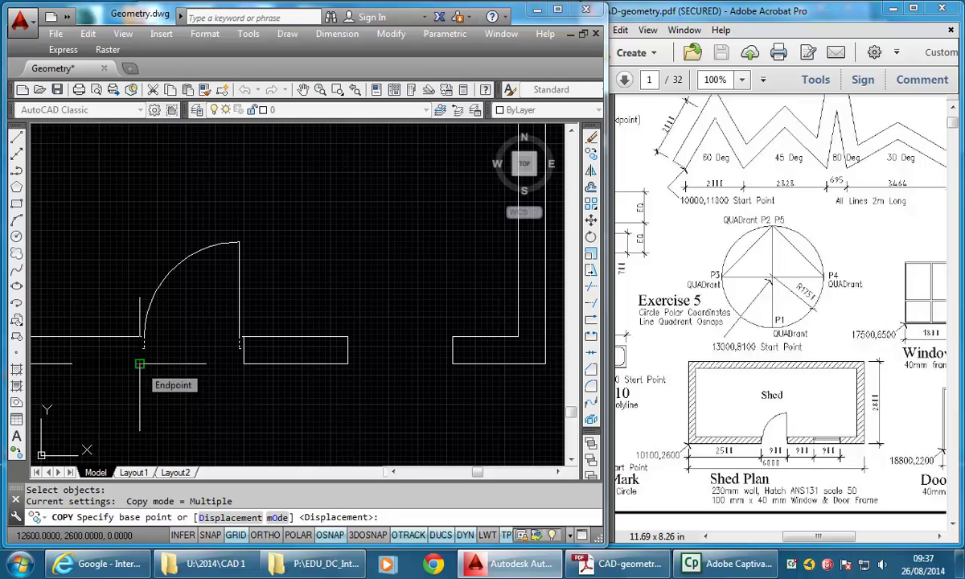
pyautogui.click(140, 364)
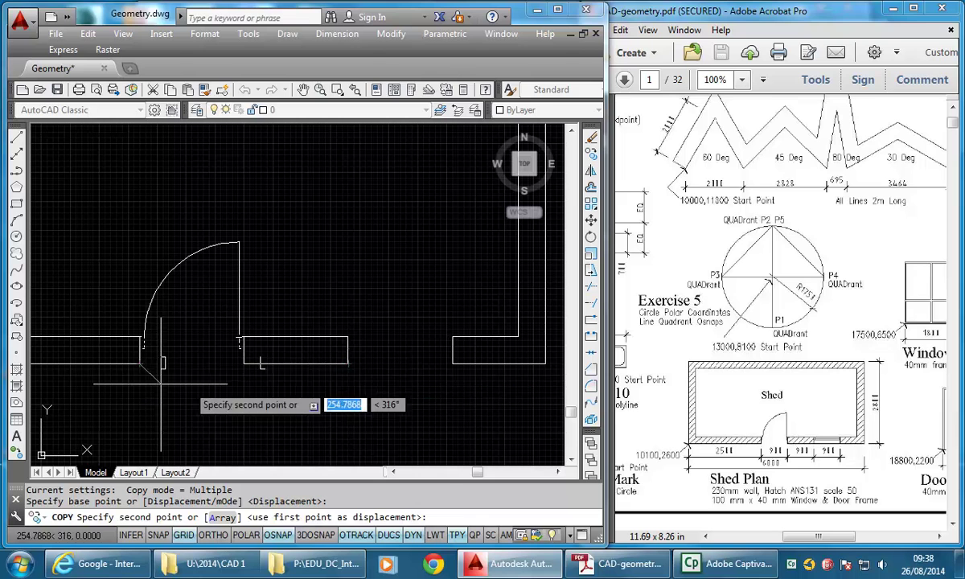
pyautogui.click(345, 362)
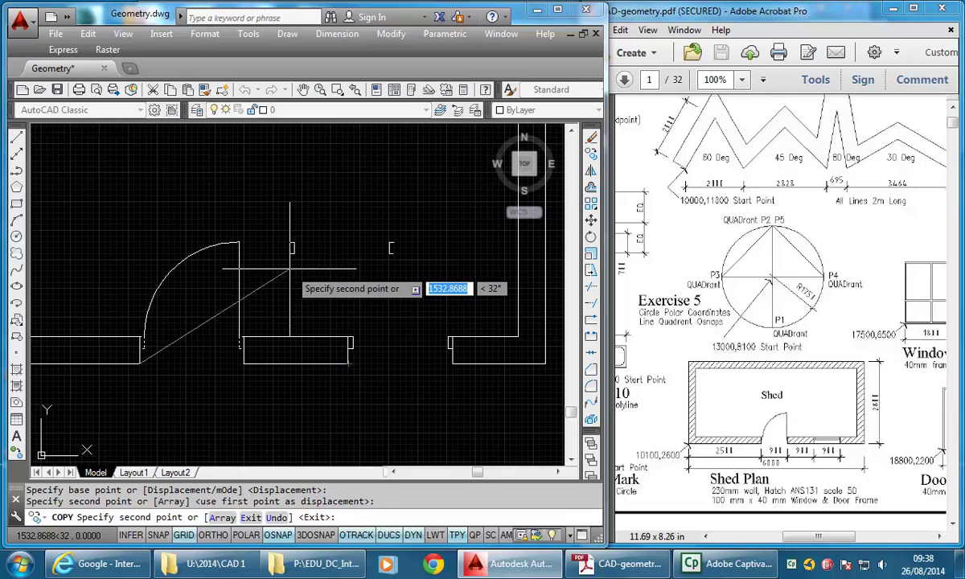
pyautogui.press('Return')
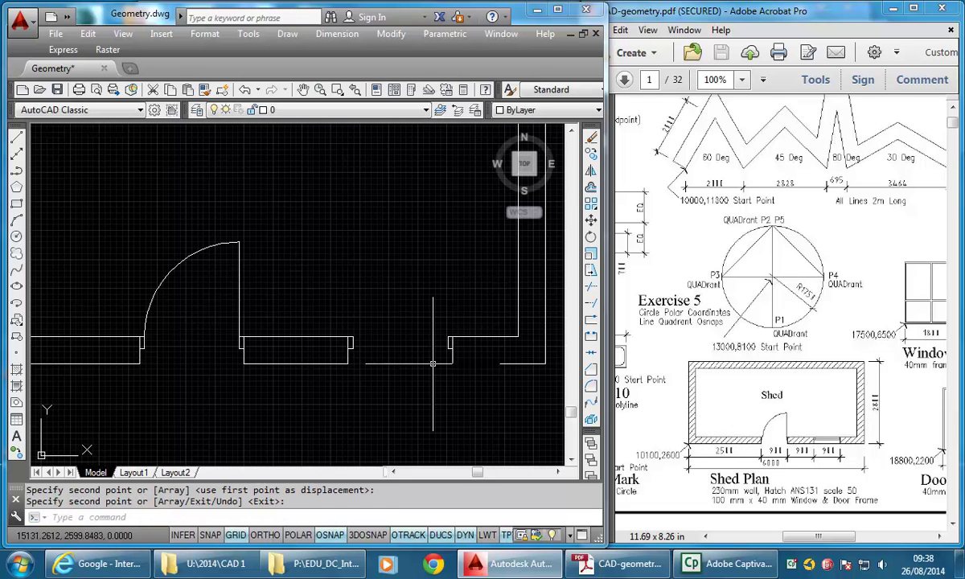
# Draw two horizontal lines across the window opening, joining the upper inner and the lower inner corners of the two window frames
pyautogui.click(292, 36)
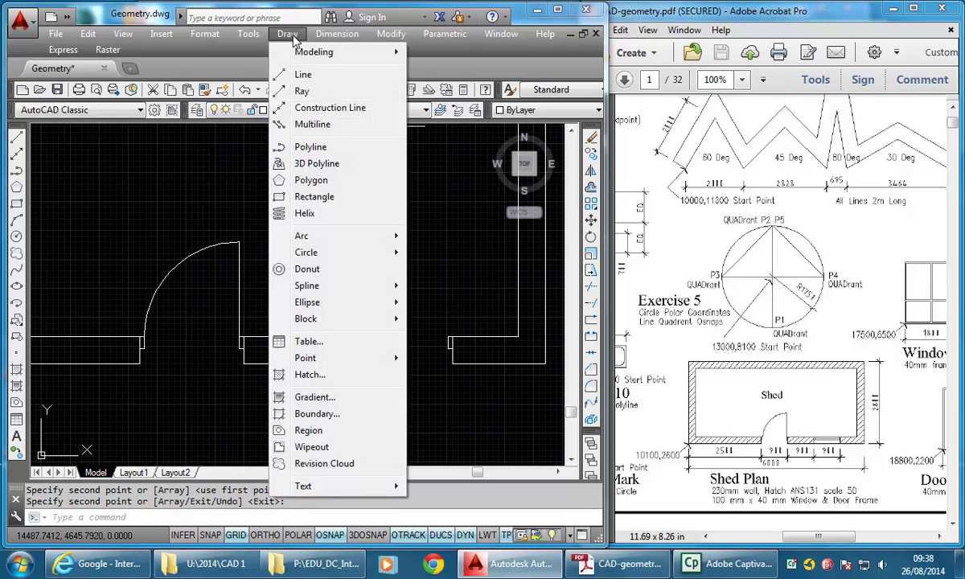
pyautogui.click(310, 76)
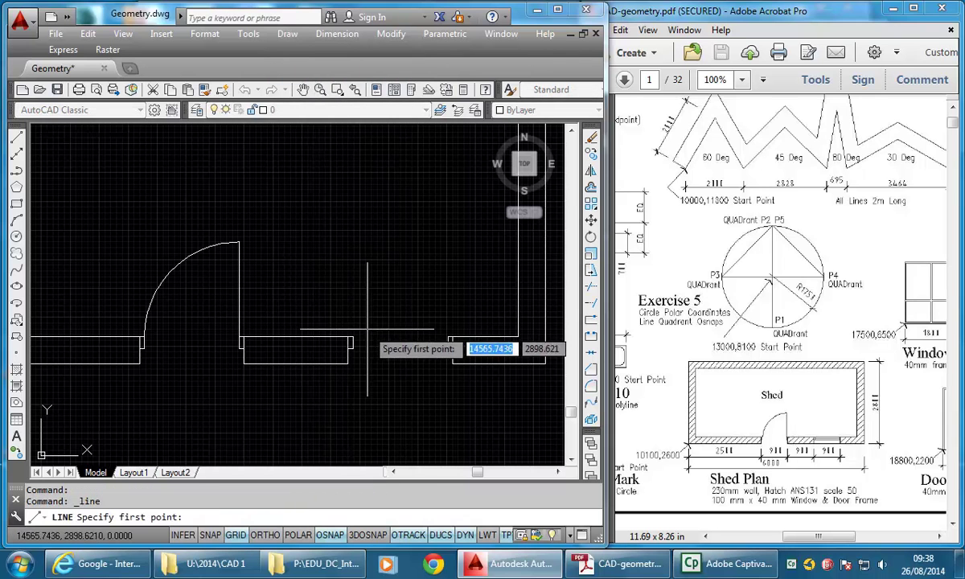
pyautogui.scroll(4, 362, 358)
pyautogui.moveTo(309, 360); pyautogui.dragTo(226, 361, button='middle')
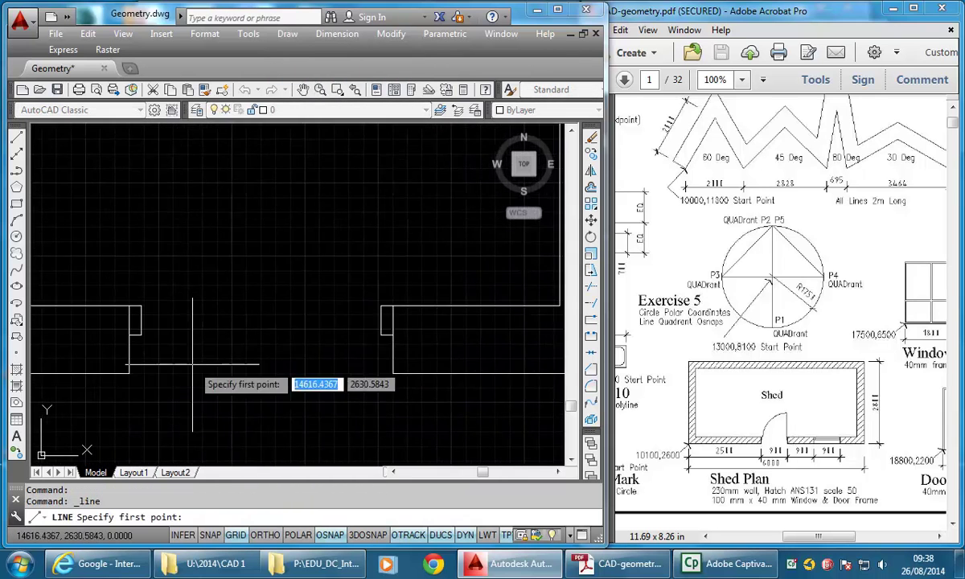
pyautogui.click(139, 306)
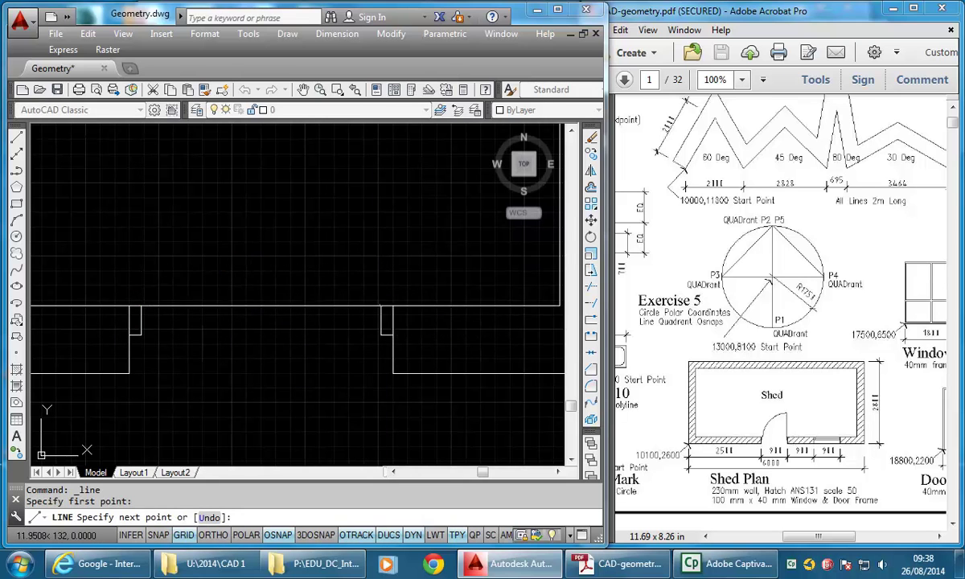
pyautogui.click(382, 306)
pyautogui.press('Return')
pyautogui.press('Return')
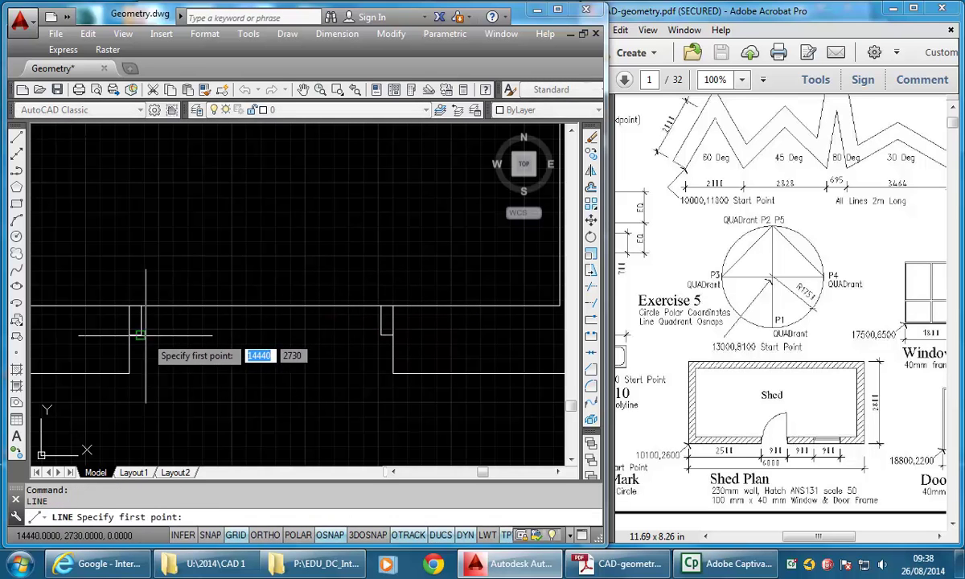
pyautogui.click(140, 334)
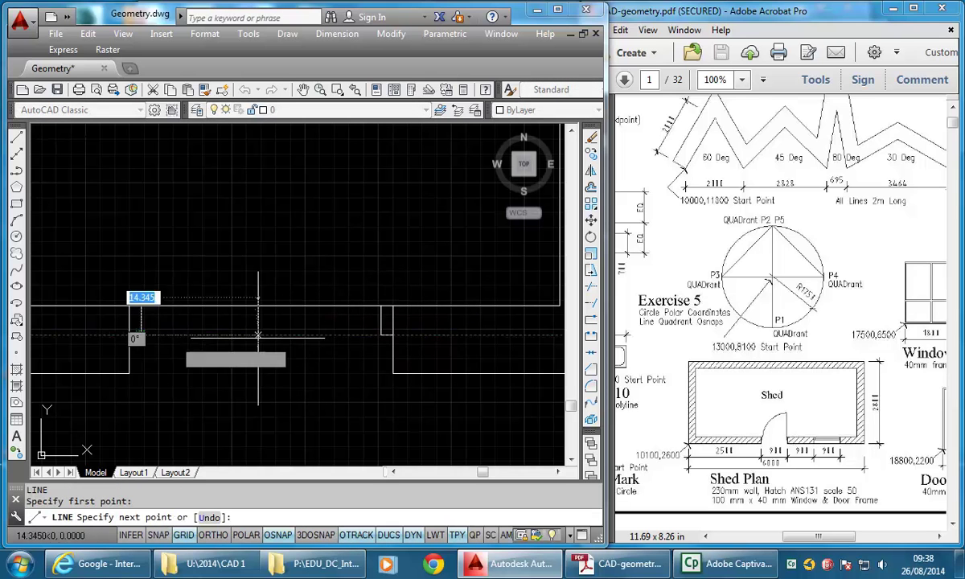
pyautogui.click(381, 335)
pyautogui.press('Return')
# Draw a 900 mm line closing the window opening along the outer wall face, and a glass line between the frames' inner-edge midpoints
pyautogui.press('Return')
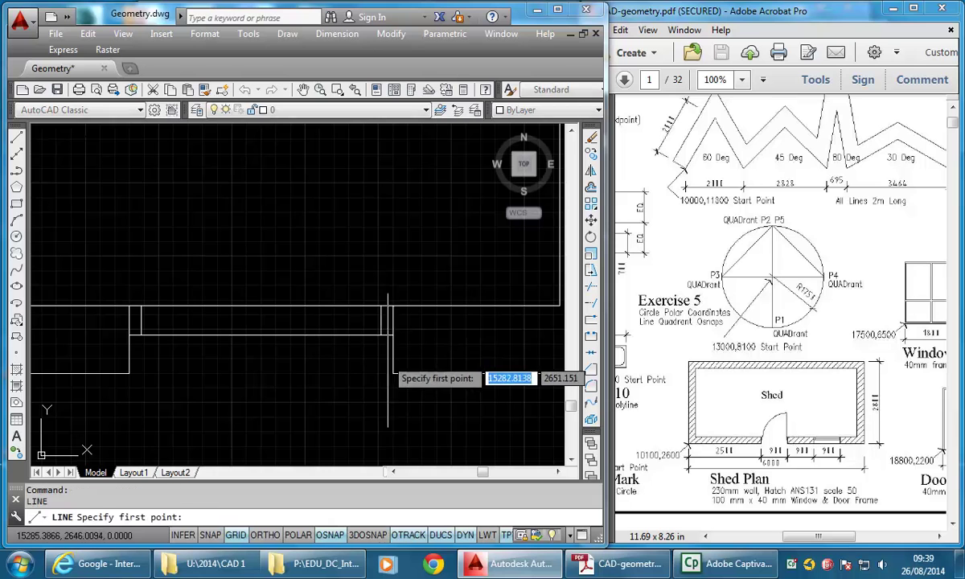
pyautogui.click(393, 373)
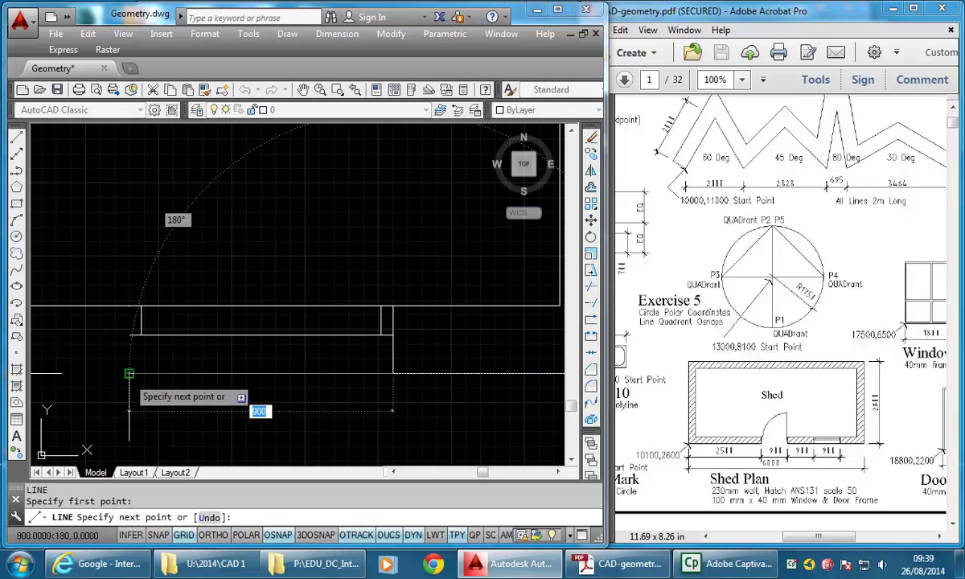
pyautogui.click(126, 373)
pyautogui.press('Return')
pyautogui.press('Return')
pyautogui.click(146, 324)
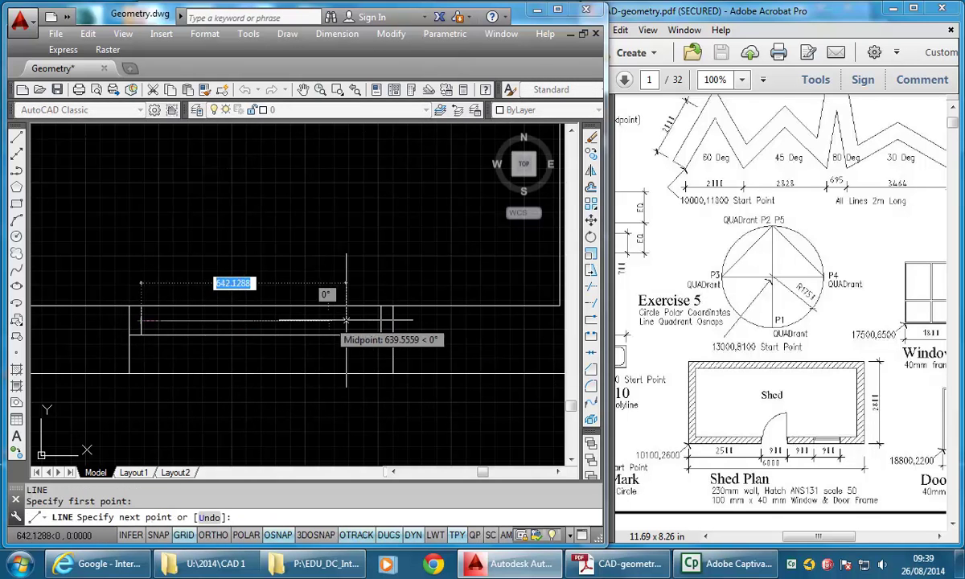
pyautogui.click(381, 322)
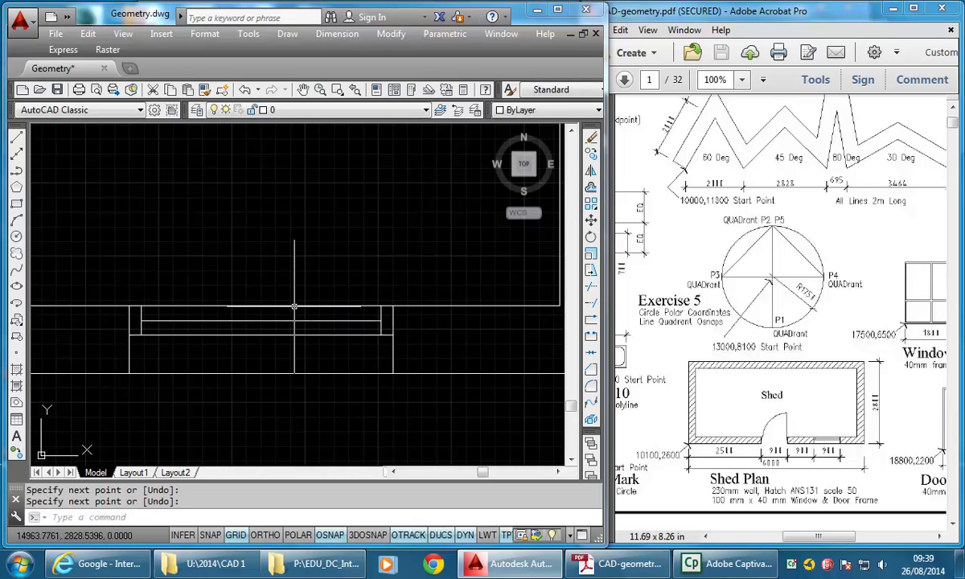
pyautogui.press('Return')
pyautogui.click(304, 306)
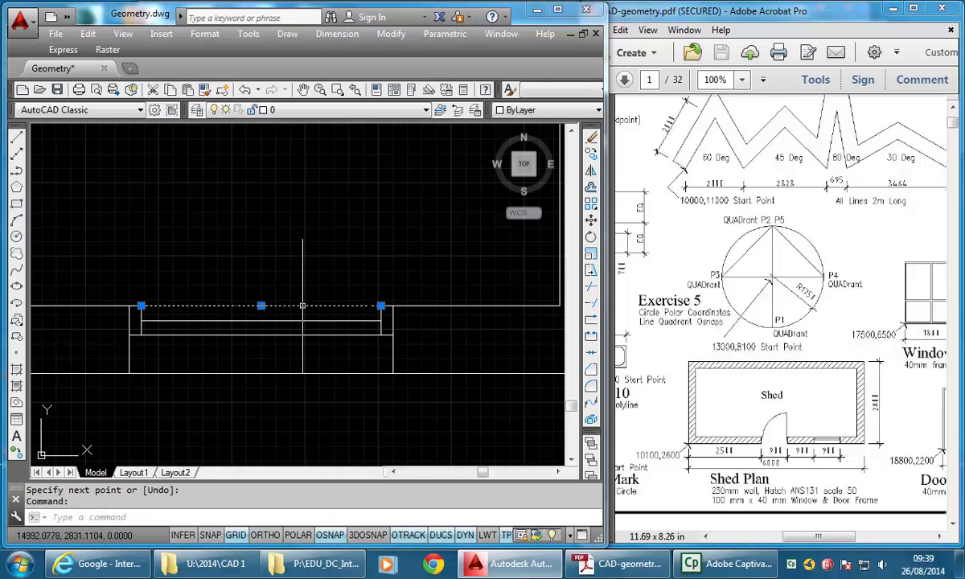
pyautogui.click(295, 334)
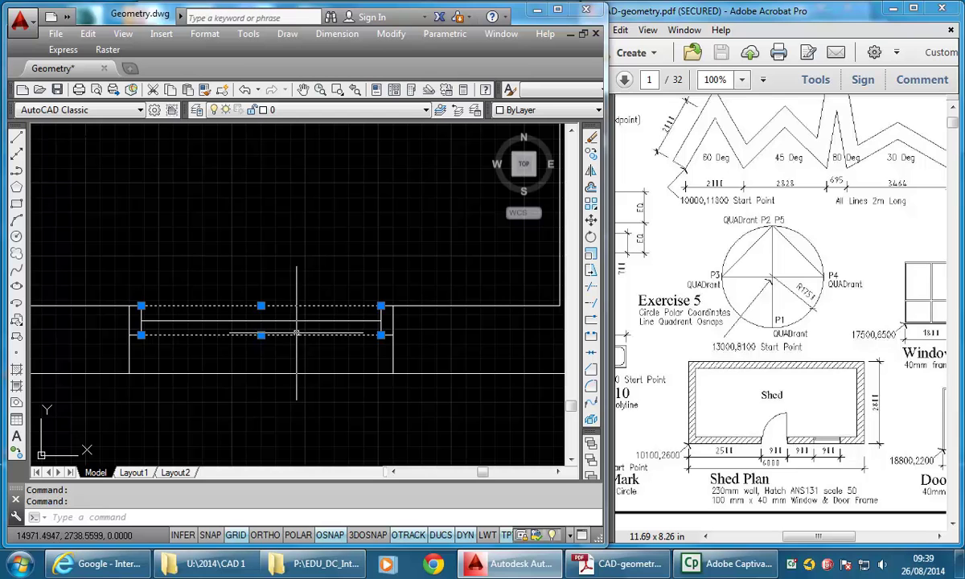
pyautogui.click(272, 375)
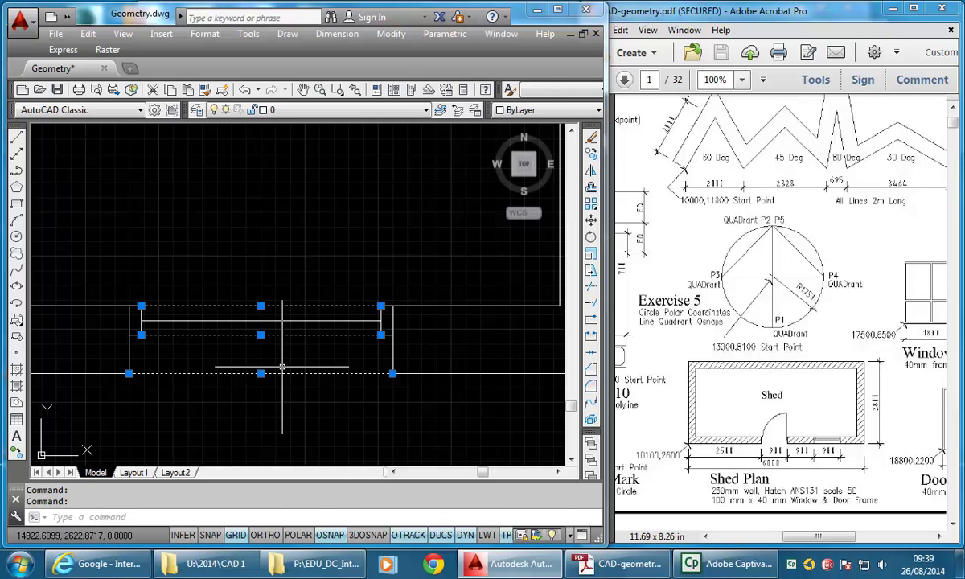
pyautogui.press('Escape')
pyautogui.click(354, 282)
pyautogui.click(437, 335)
pyautogui.click(84, 277)
pyautogui.click(149, 342)
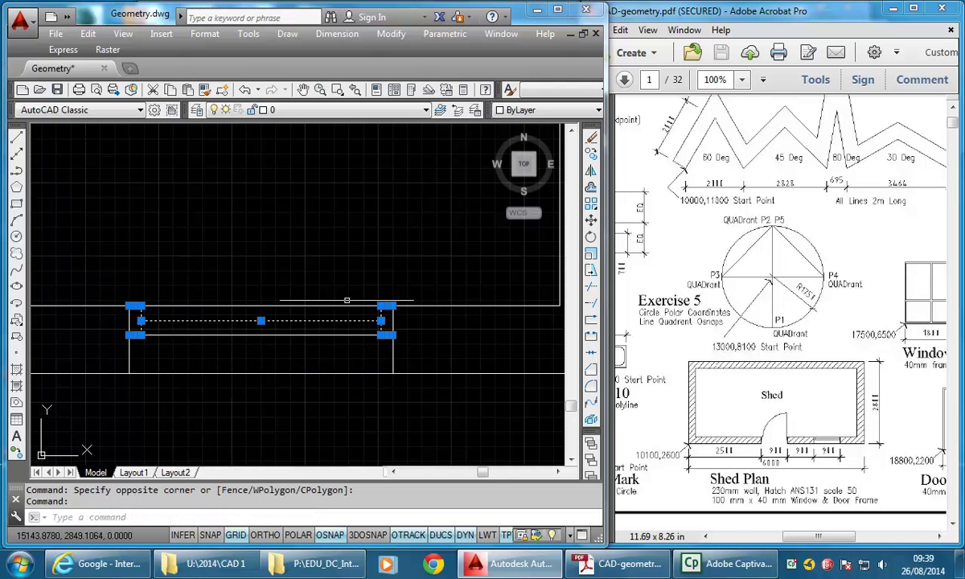
pyautogui.click(483, 287)
pyautogui.click(424, 410)
pyautogui.click(205, 356)
pyautogui.click(109, 369)
pyautogui.click(97, 274)
pyautogui.click(40, 389)
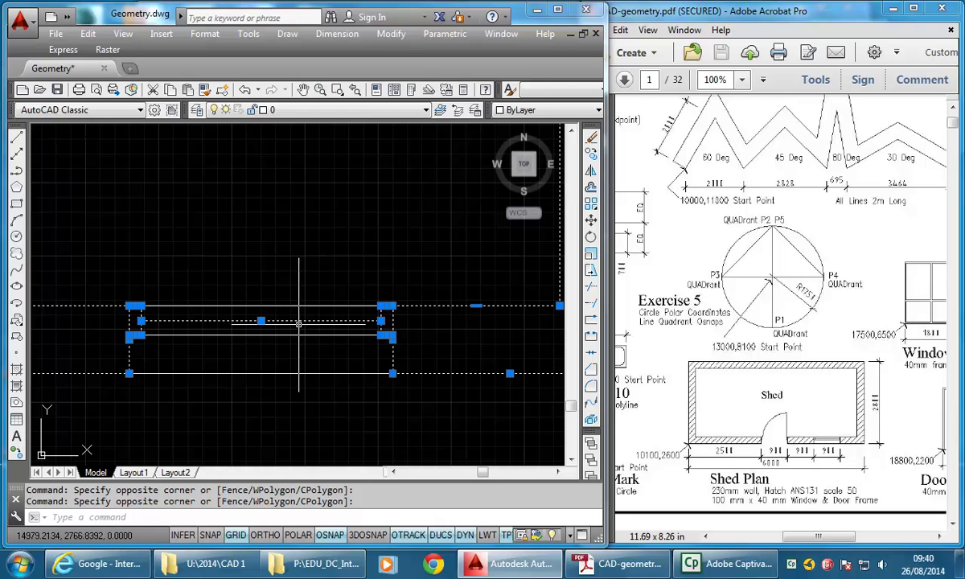
pyautogui.press('Escape')
# Set up a new hatch with the predefined ANSI31 pattern at scale 50
pyautogui.scroll(-2, 260, 233)
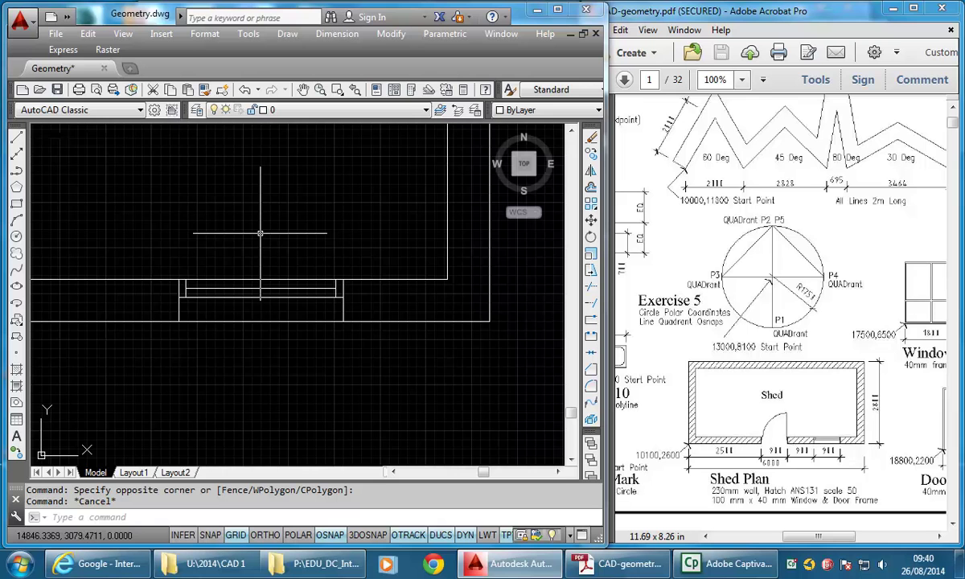
pyautogui.scroll(-4, 231, 205)
pyautogui.moveTo(312, 319)
pyautogui.mouseDown(button='middle')
pyautogui.moveTo(266, 314)
pyautogui.moveTo(334, 339)
pyautogui.moveTo(314, 329)
pyautogui.mouseUp(button='middle')
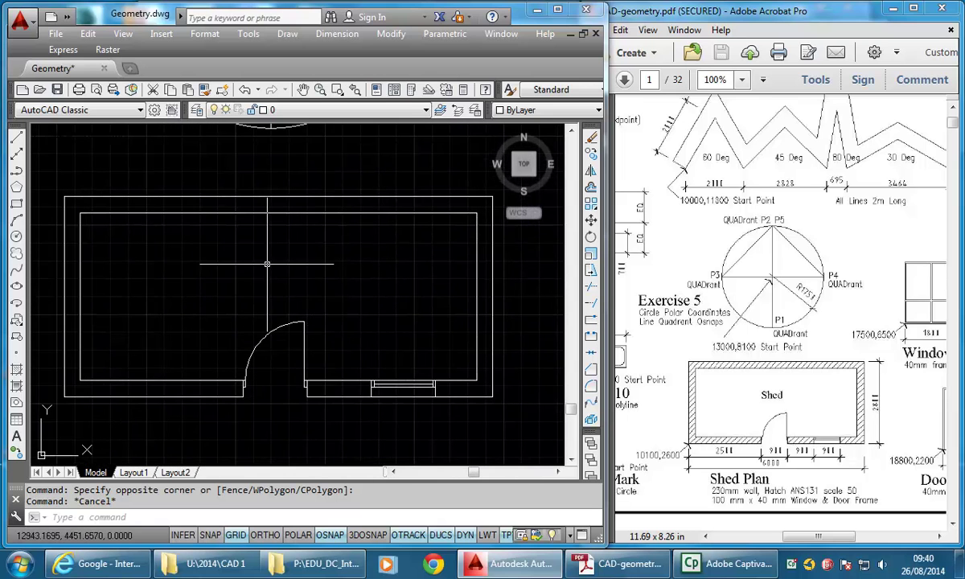
pyautogui.click(287, 34)
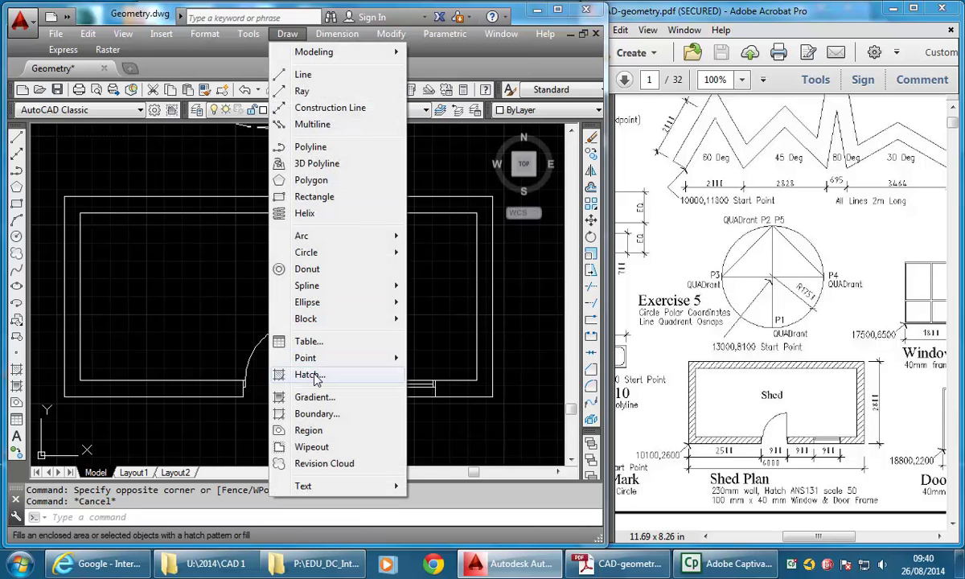
pyautogui.click(310, 375)
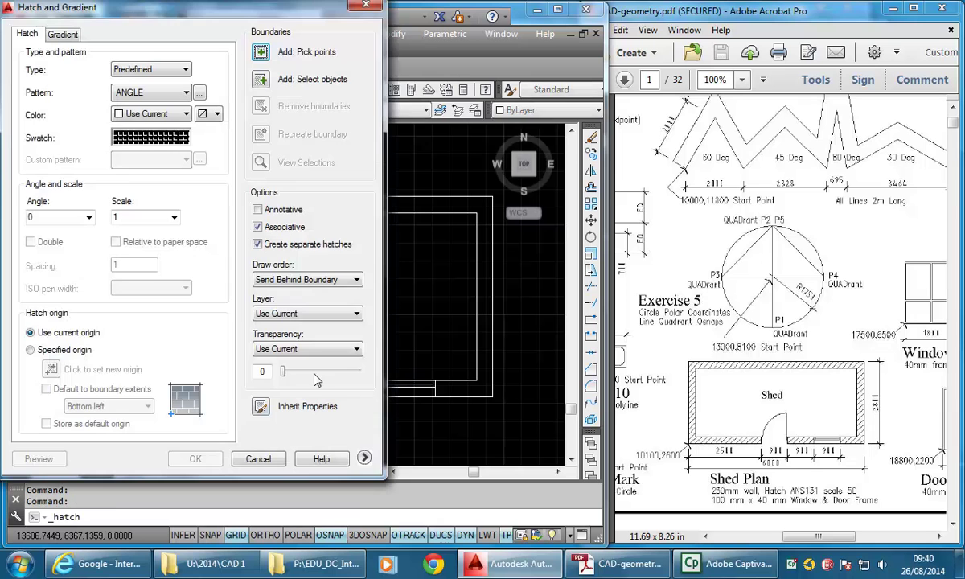
pyautogui.moveTo(176, 22); pyautogui.dragTo(282, 28)
pyautogui.click(281, 98)
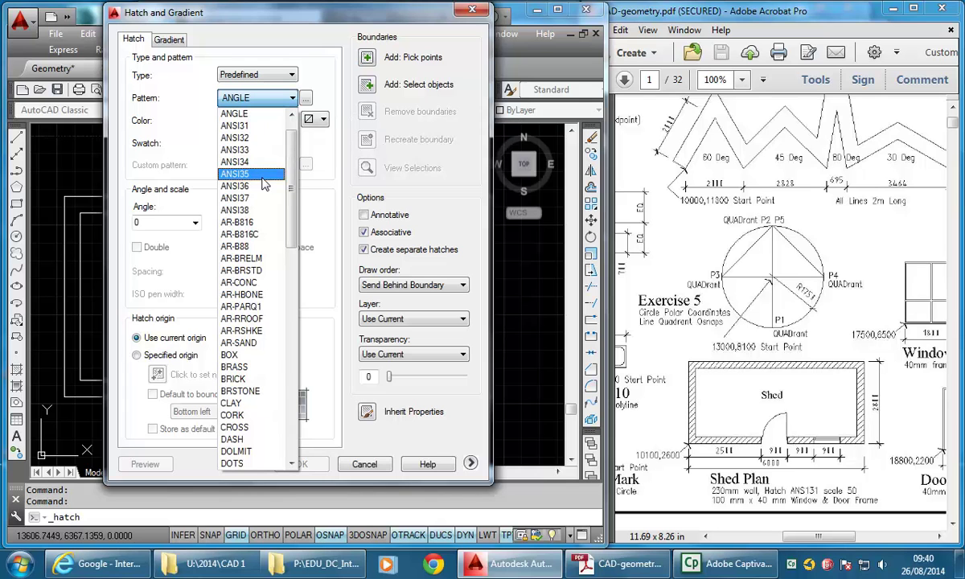
pyautogui.click(240, 125)
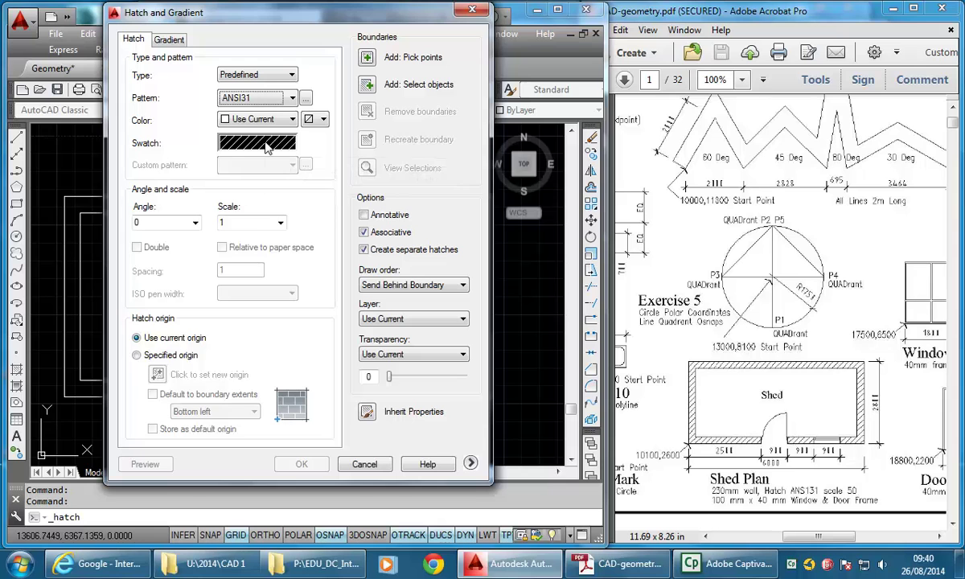
pyautogui.doubleClick(245, 223)
pyautogui.write('50')
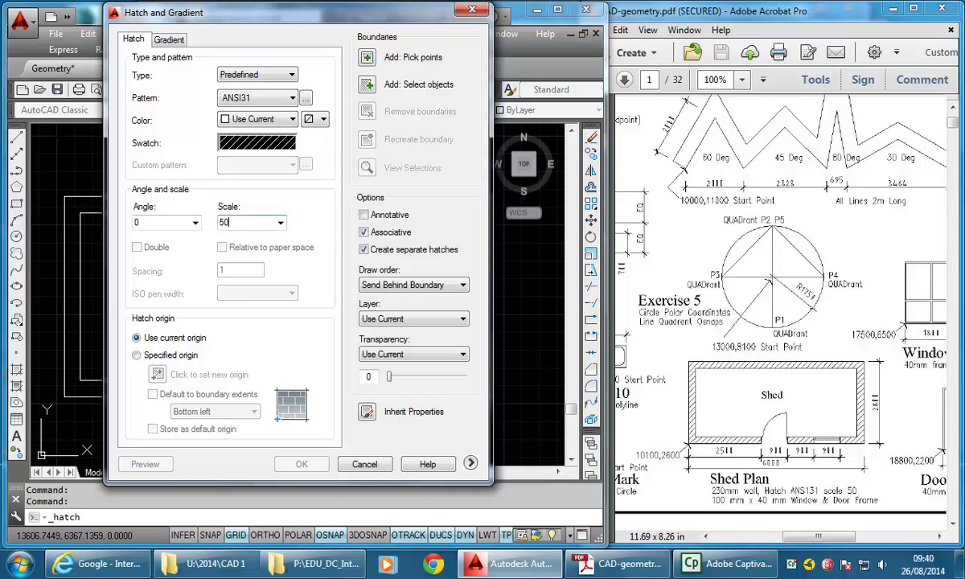
# Apply the hatch to the shed walls by picking an internal point between the outer and inner wall outlines
pyautogui.click(366, 58)
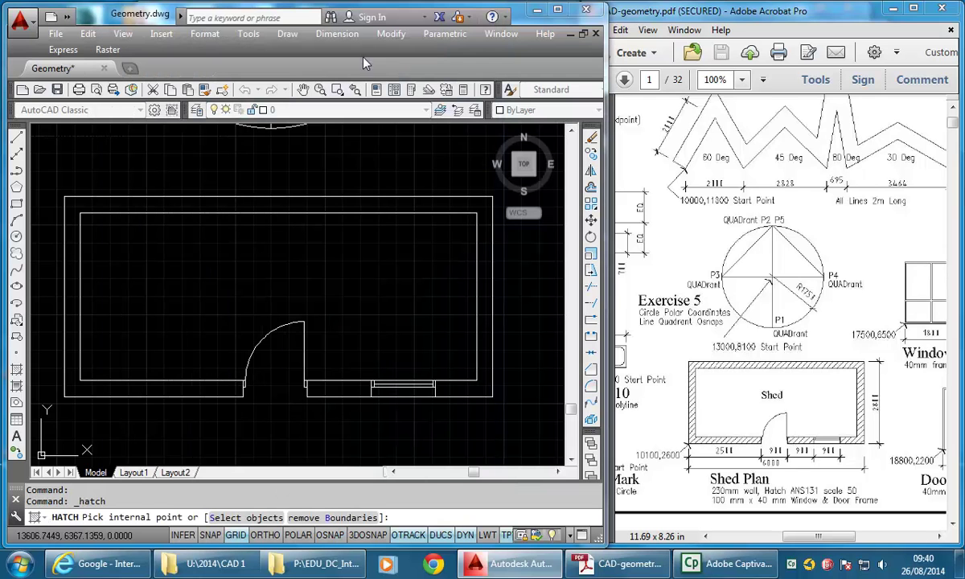
pyautogui.click(317, 201)
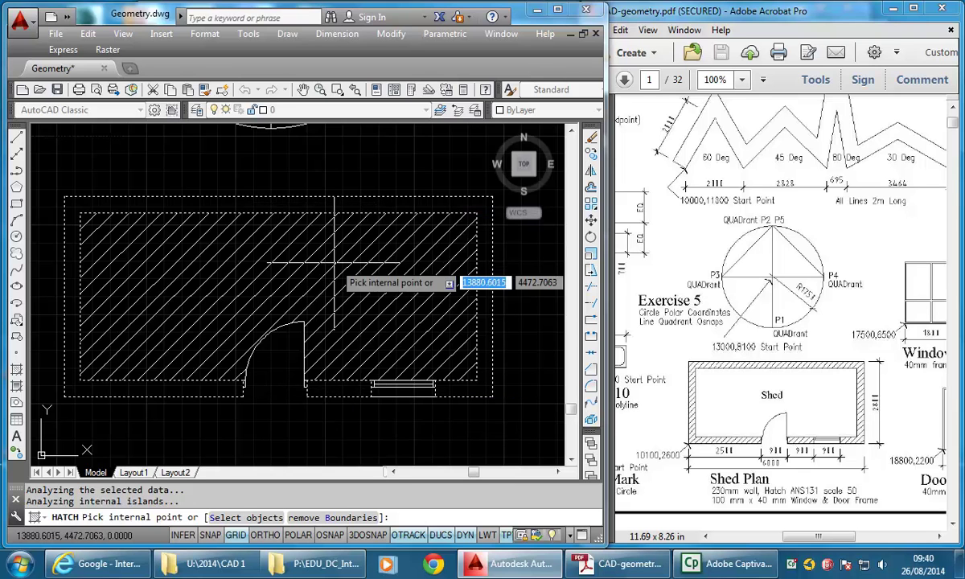
pyautogui.press('Return')
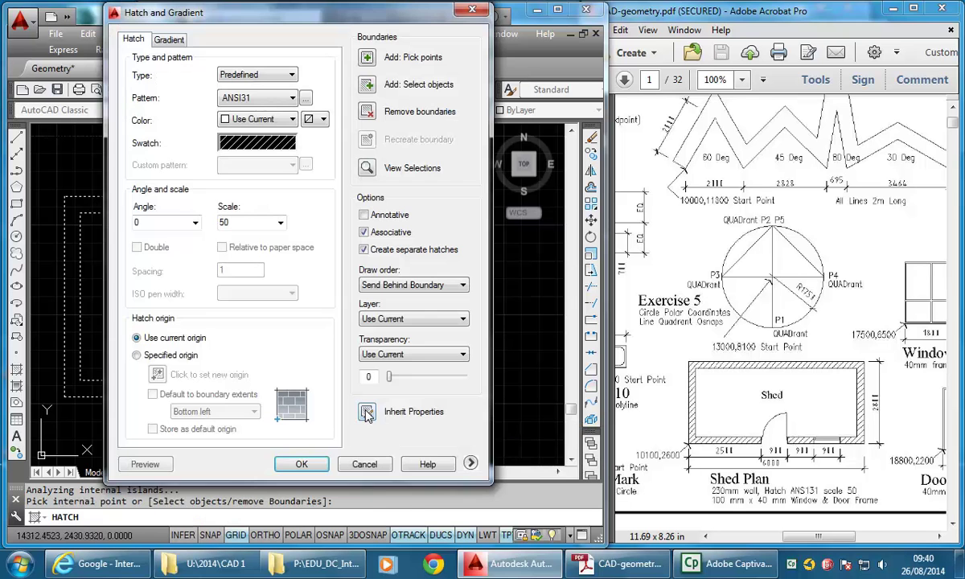
pyautogui.click(308, 521)
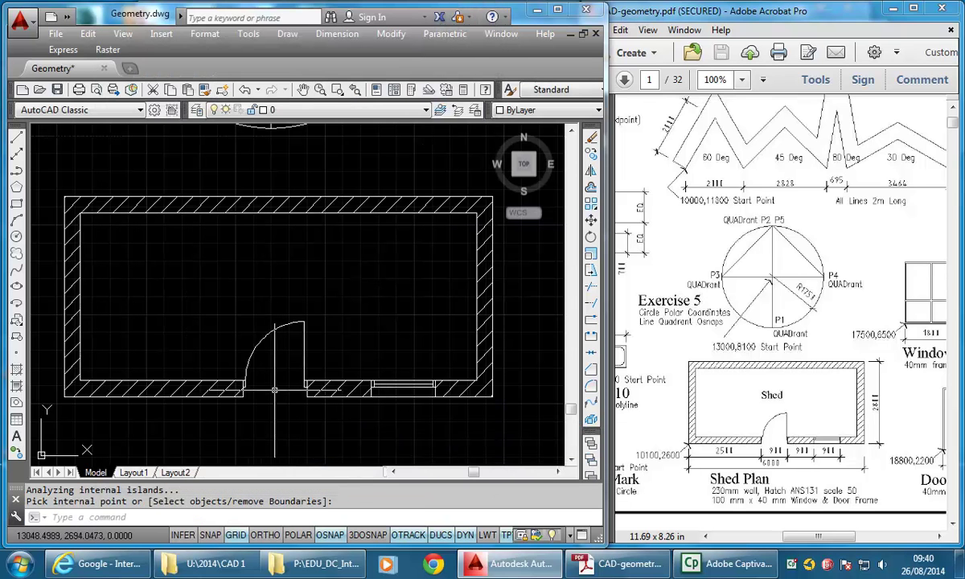